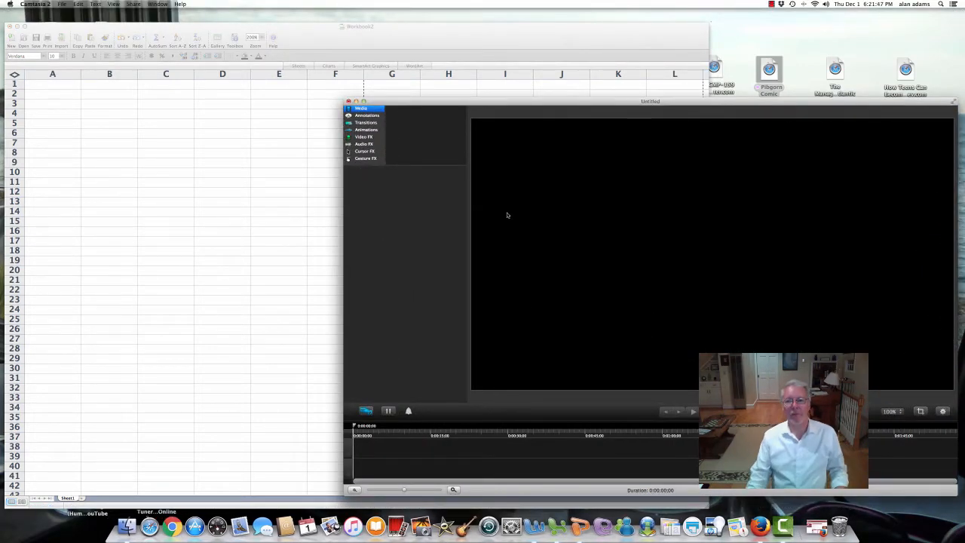
Step: Minimize the Camtasia 2 recorder window to reveal the blank Excel workbook
click(355, 101)
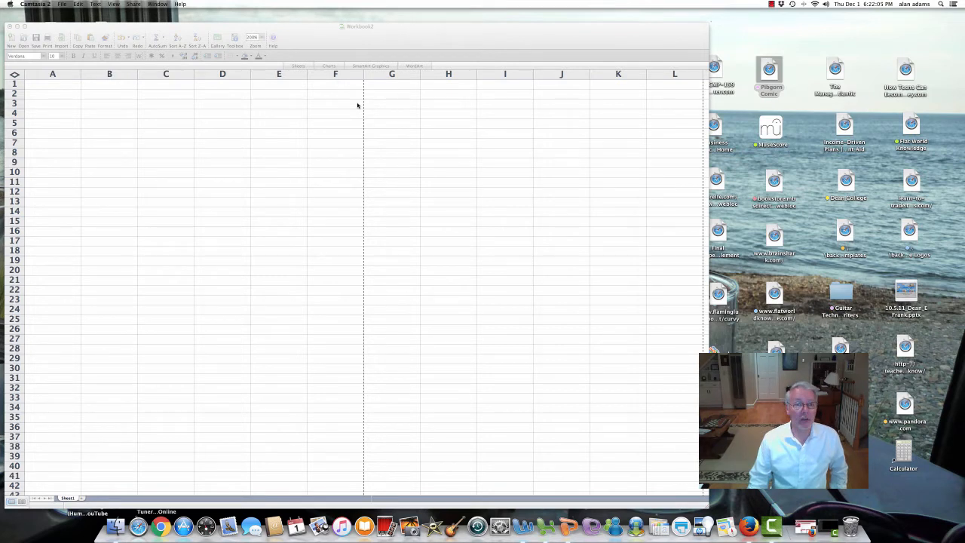
Step: Activate Workbook2 and demonstrate selecting columns A–G and rows 1–20, ending on C15
click(417, 40)
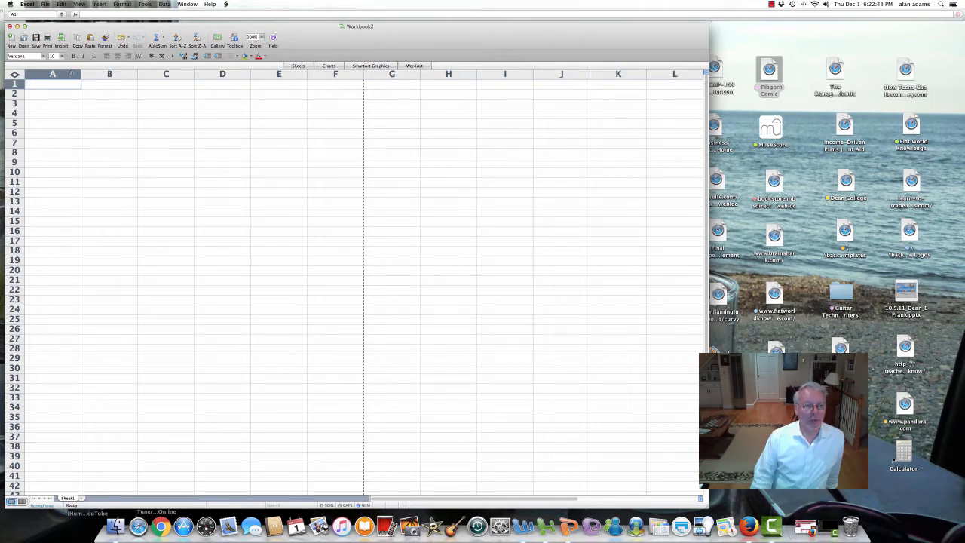
drag(71, 73, 417, 85)
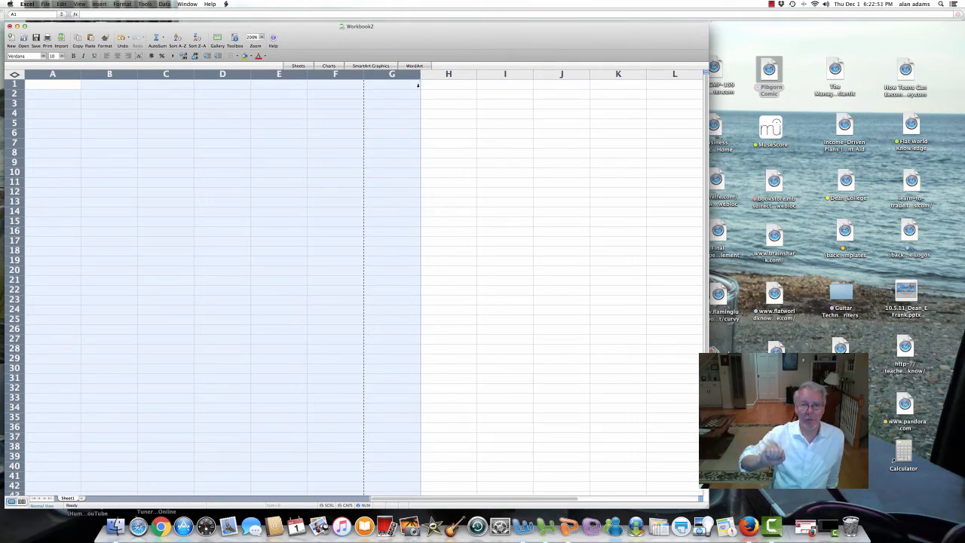
click(259, 123)
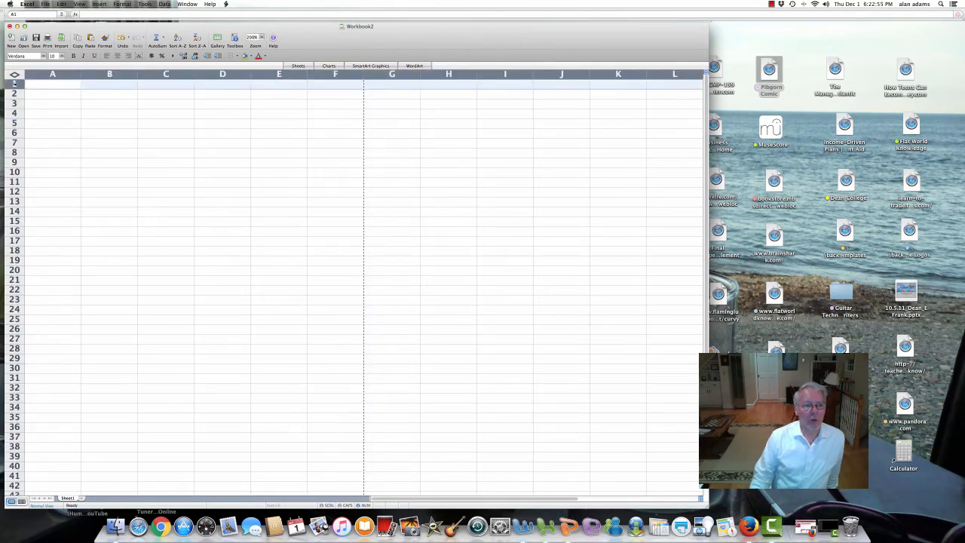
drag(14, 83, 12, 273)
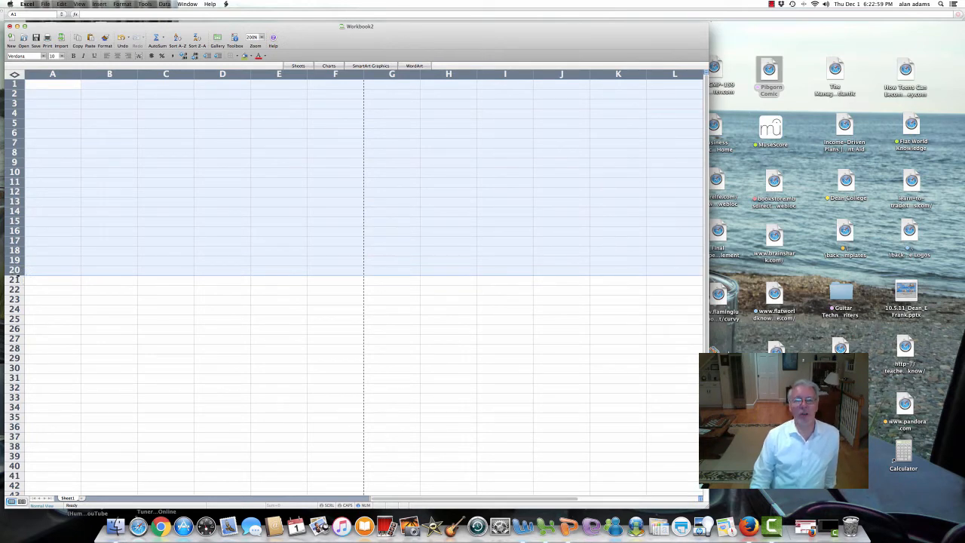
click(171, 221)
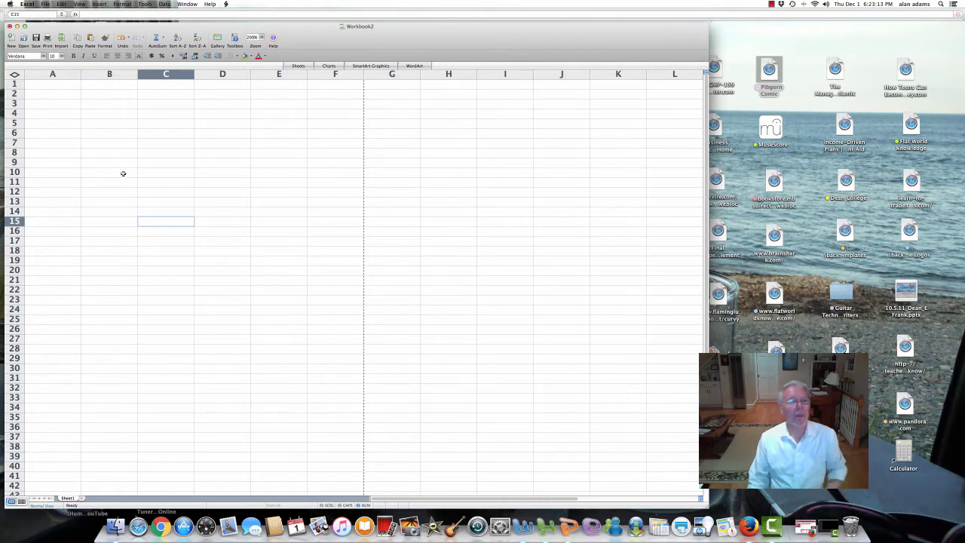
Step: Point out cells B5, B3, C4, C2, A1, B2, B3, B4 and C4 on the empty sheet
click(121, 121)
click(117, 103)
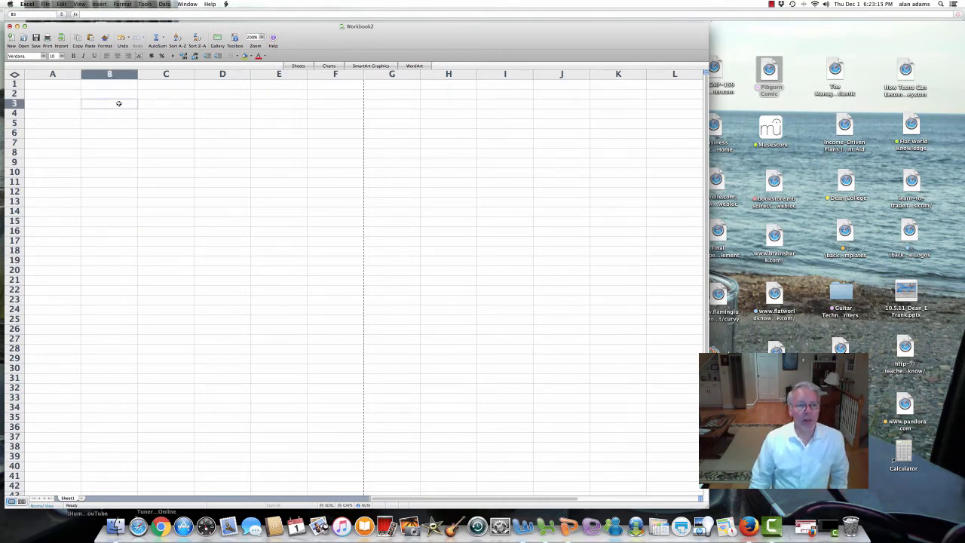
click(176, 115)
click(178, 92)
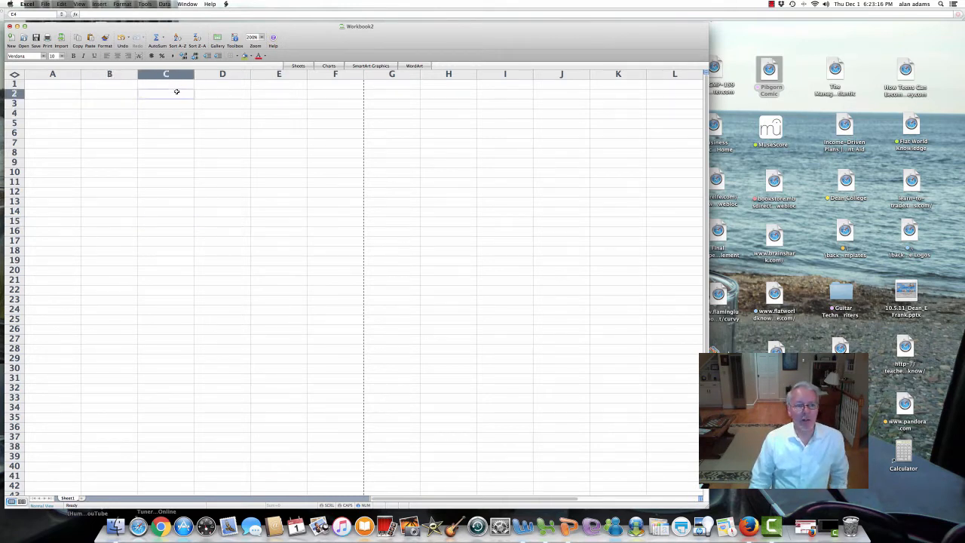
click(48, 83)
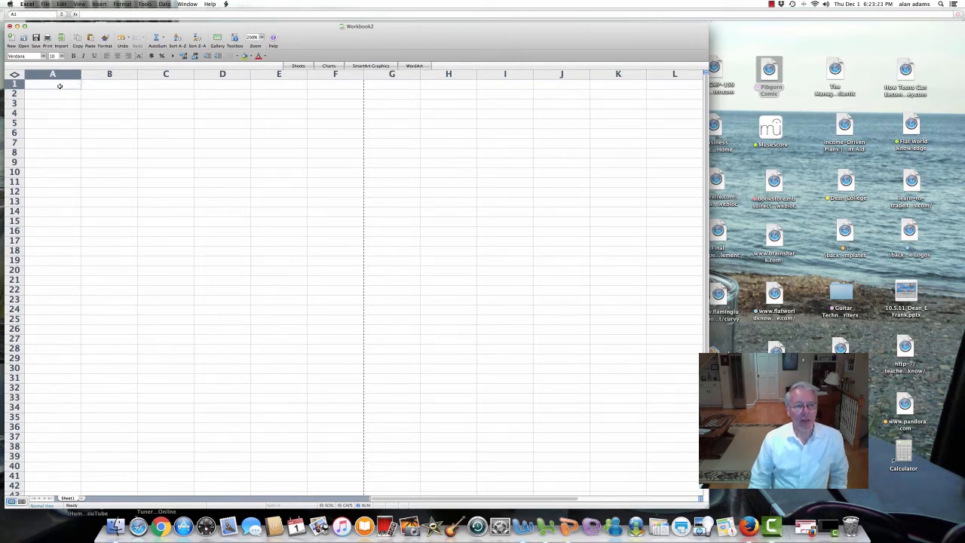
click(102, 95)
click(101, 106)
click(101, 113)
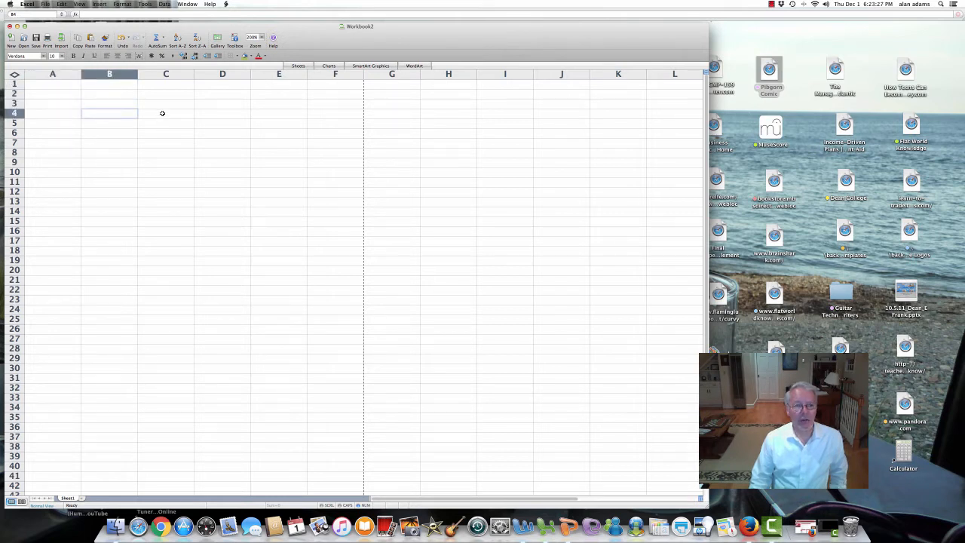
click(162, 113)
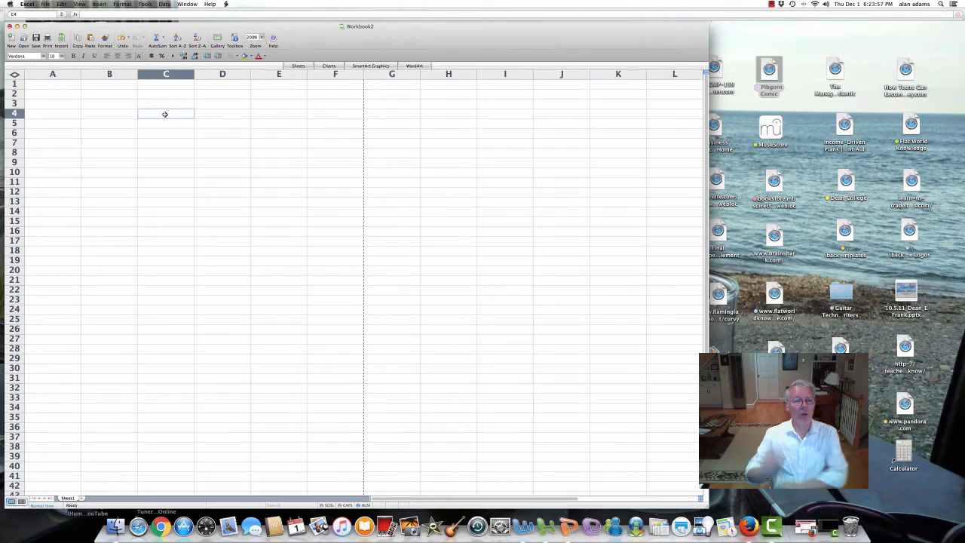
Step: Point out cells A4, C5, C9, E8, C13 and B5, then restore the Camtasia recorder
click(65, 114)
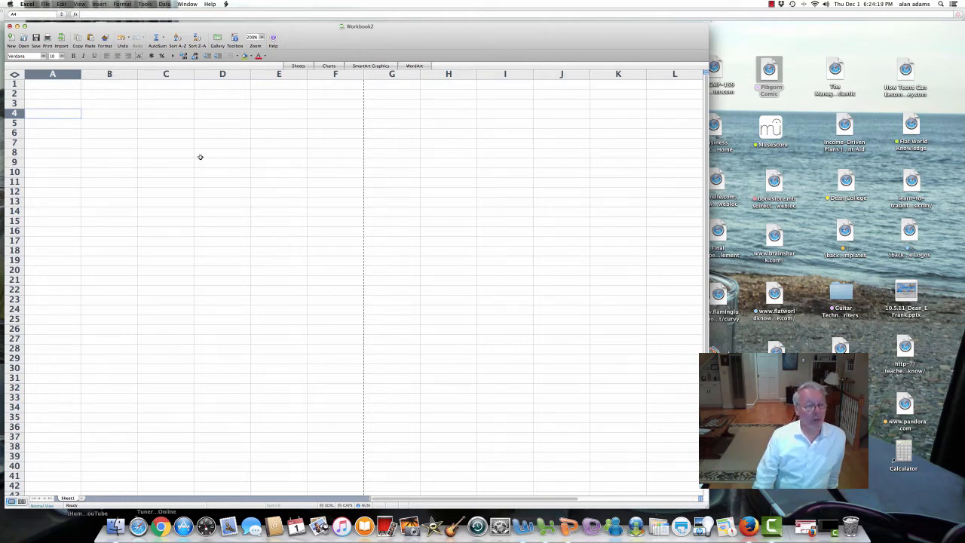
click(162, 123)
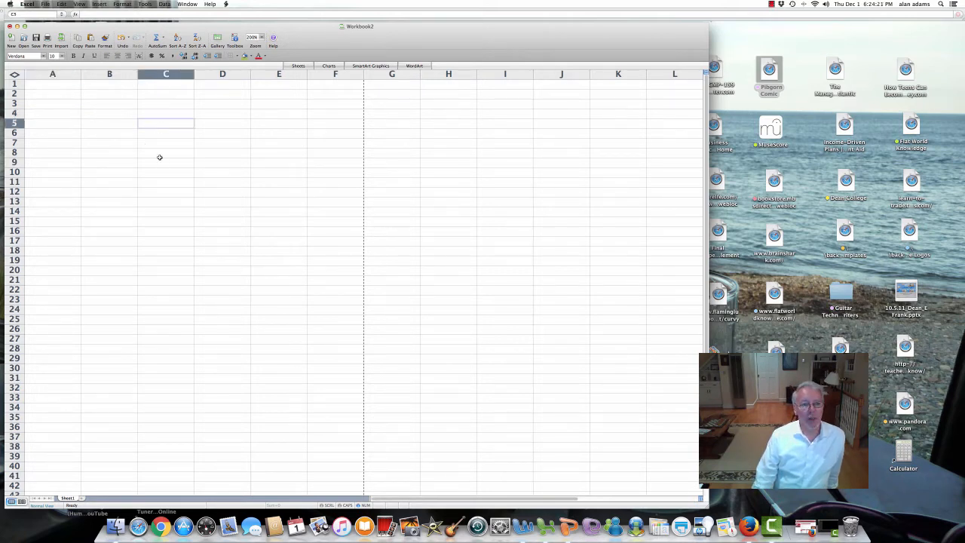
click(158, 167)
click(281, 155)
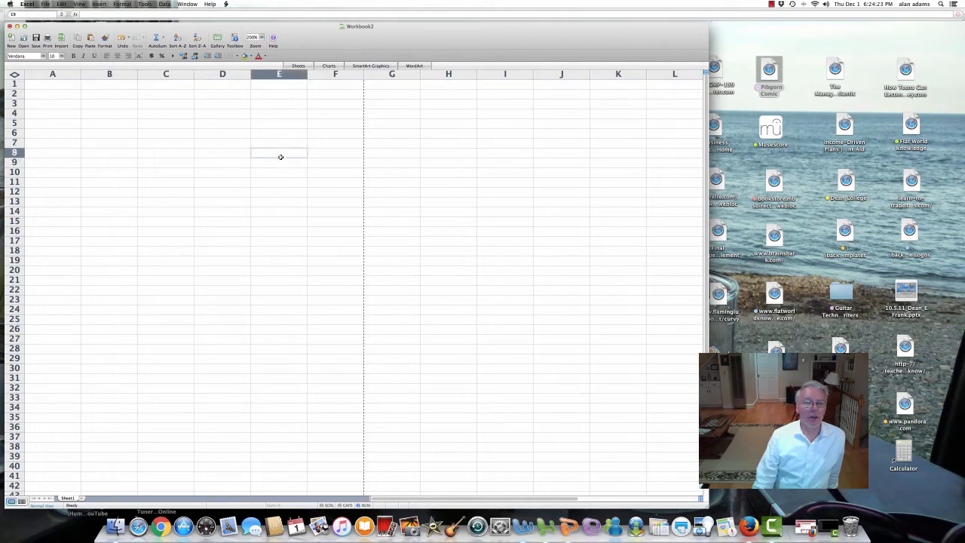
click(170, 125)
click(162, 199)
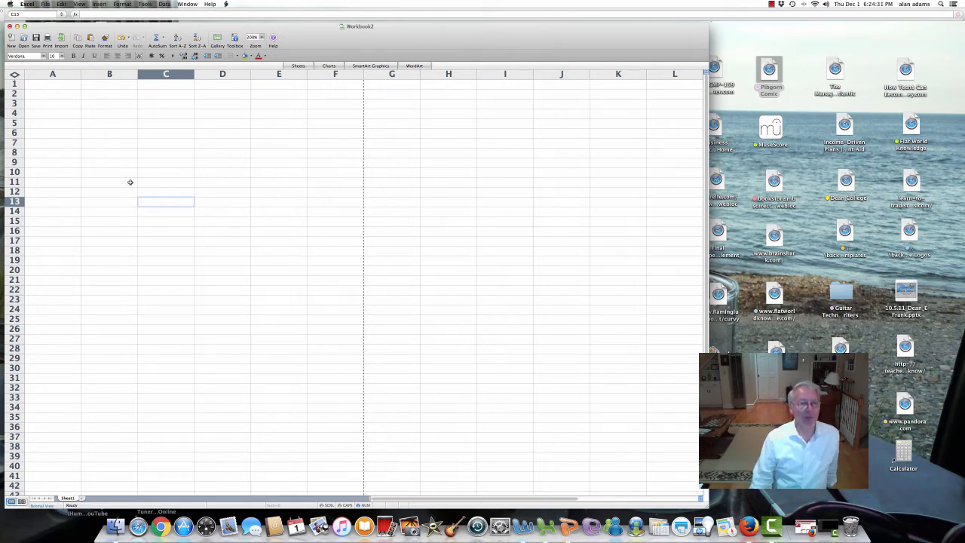
click(105, 124)
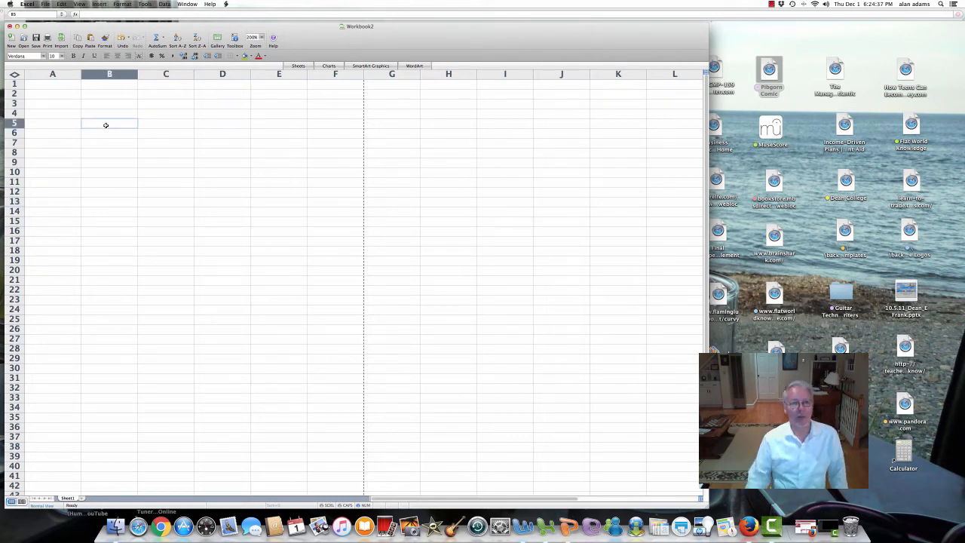
click(829, 528)
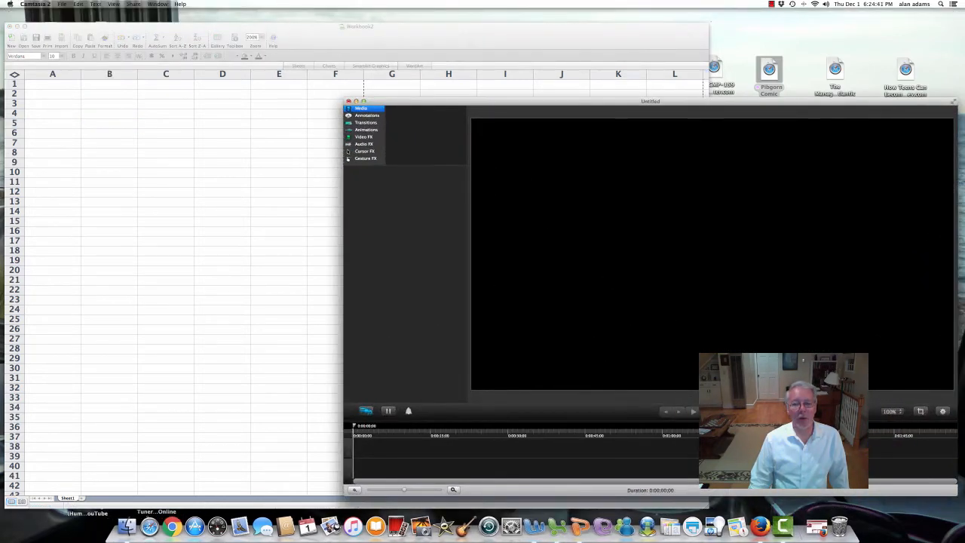
Step: Resume the Camtasia recording, minimize the recorder and return to the Excel sheet
click(387, 411)
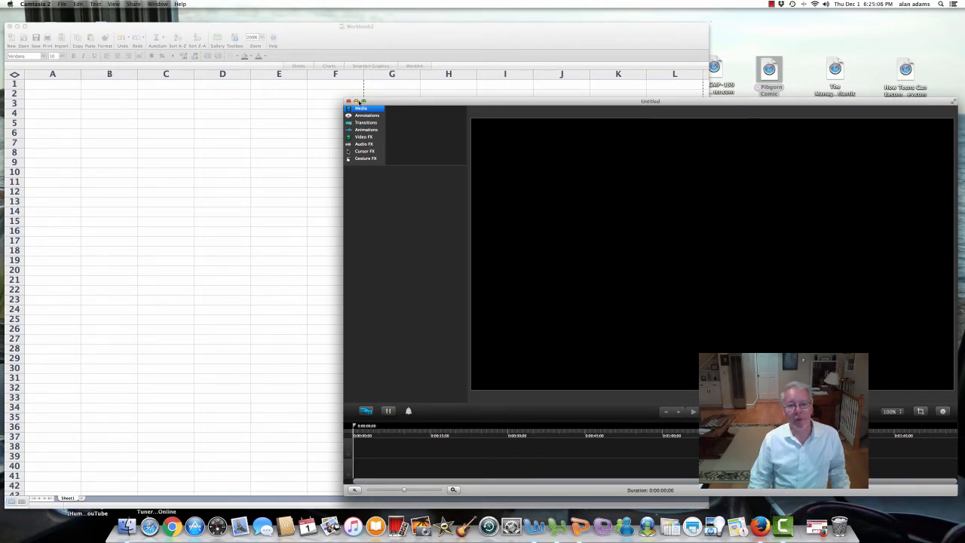
click(355, 101)
click(91, 118)
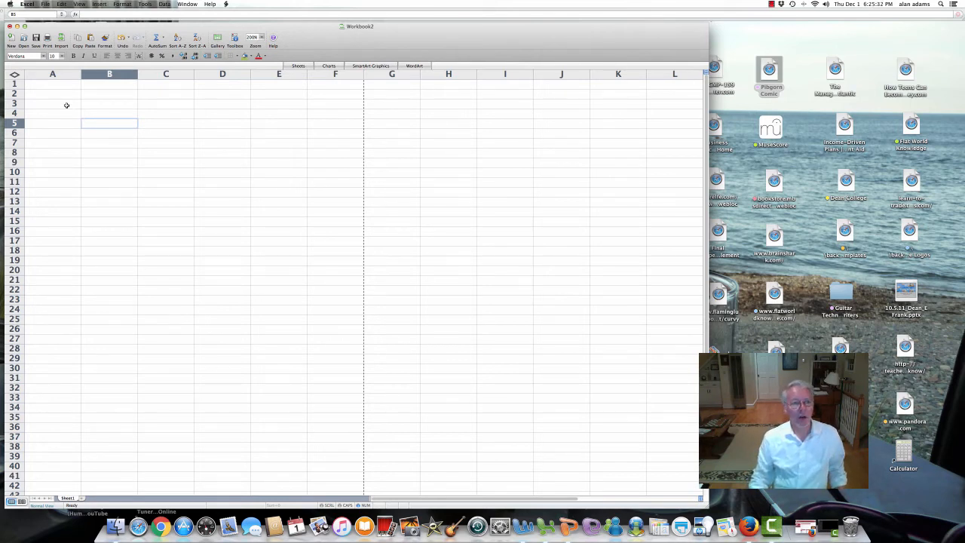
Step: Point out cells A3, C3, C6, B6 and D7, then demonstrate selecting column F and row 5
click(65, 105)
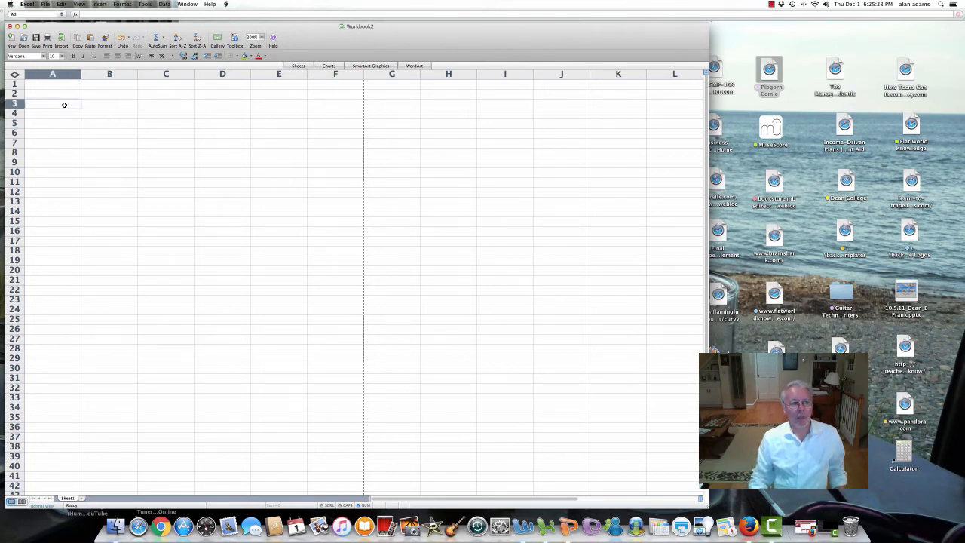
click(168, 108)
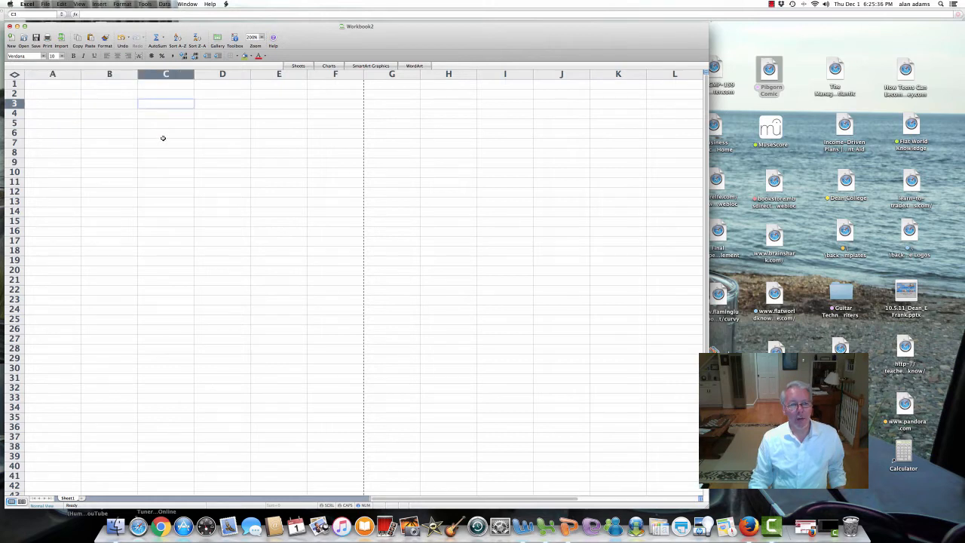
click(160, 139)
click(113, 135)
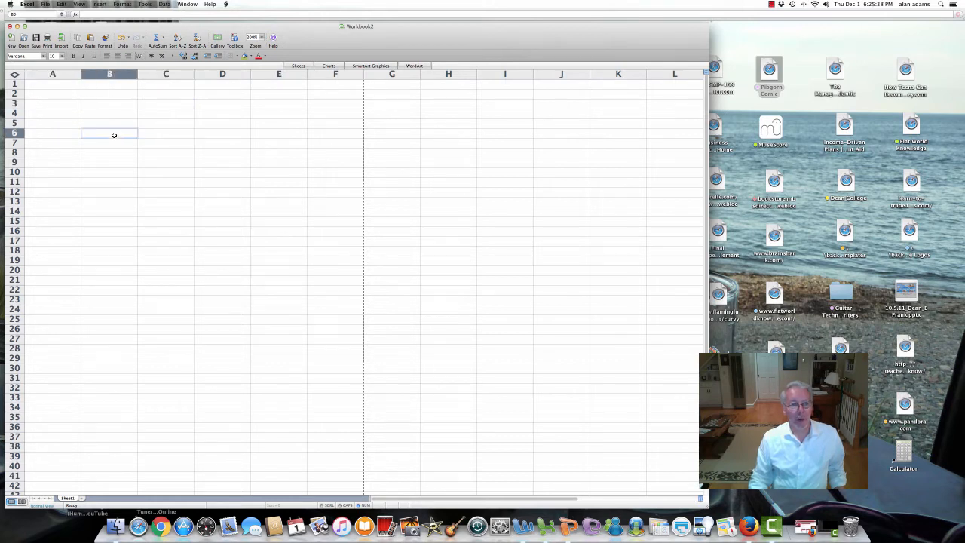
click(216, 145)
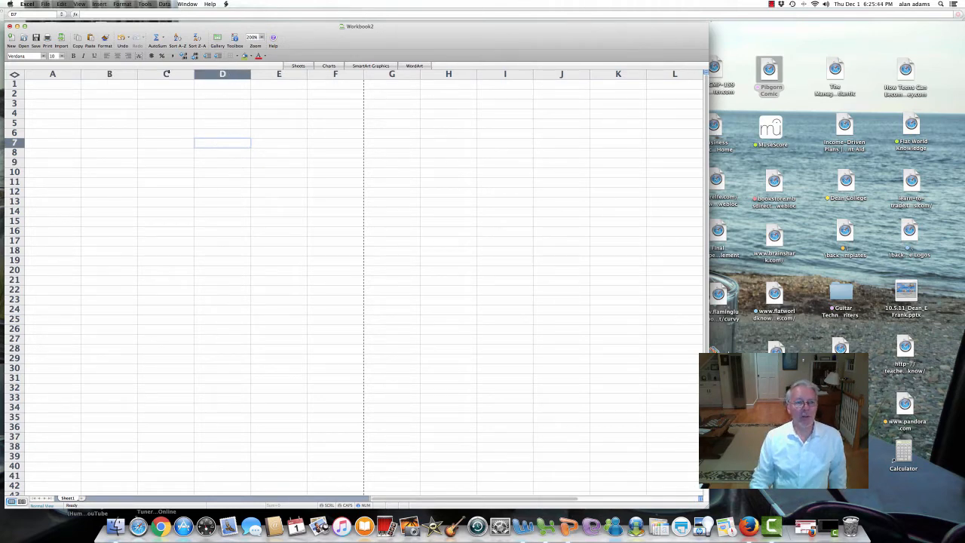
click(325, 73)
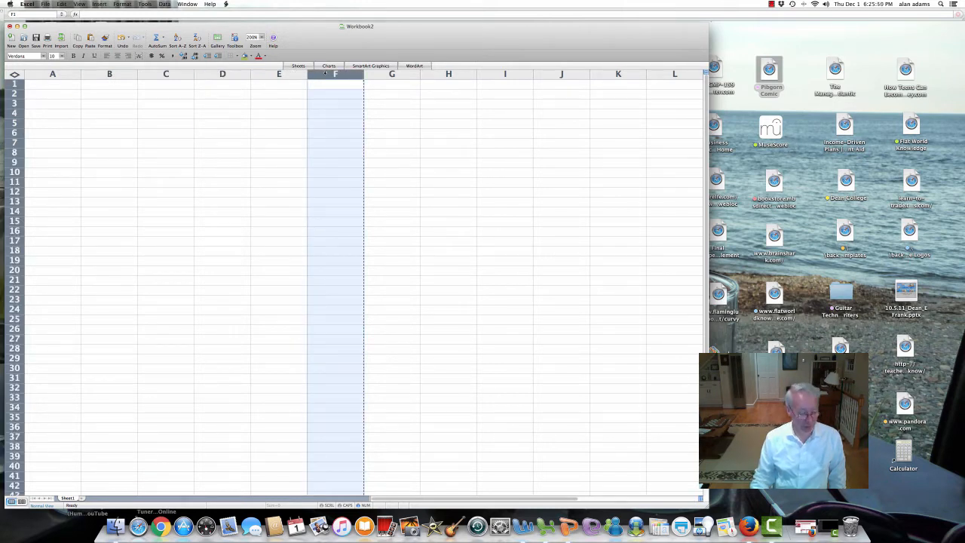
click(290, 103)
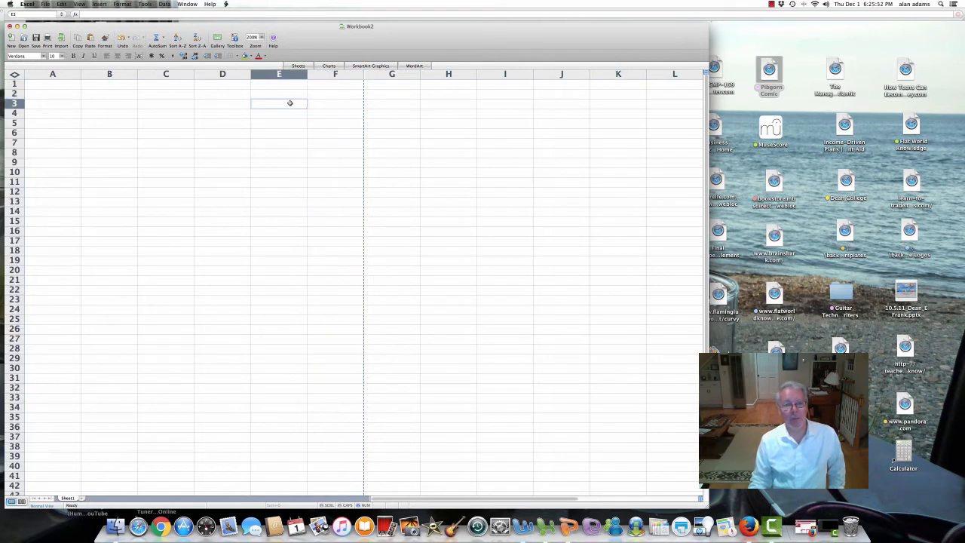
click(14, 123)
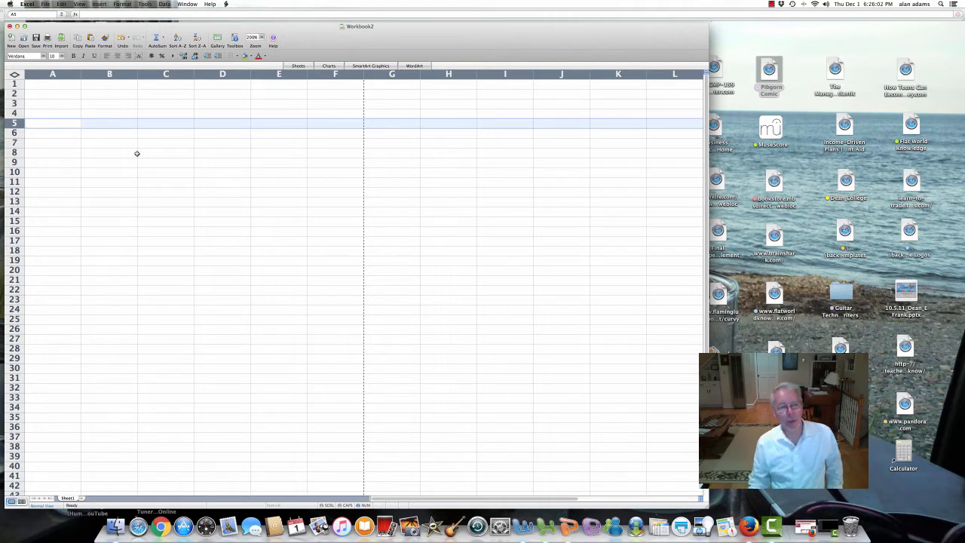
click(165, 136)
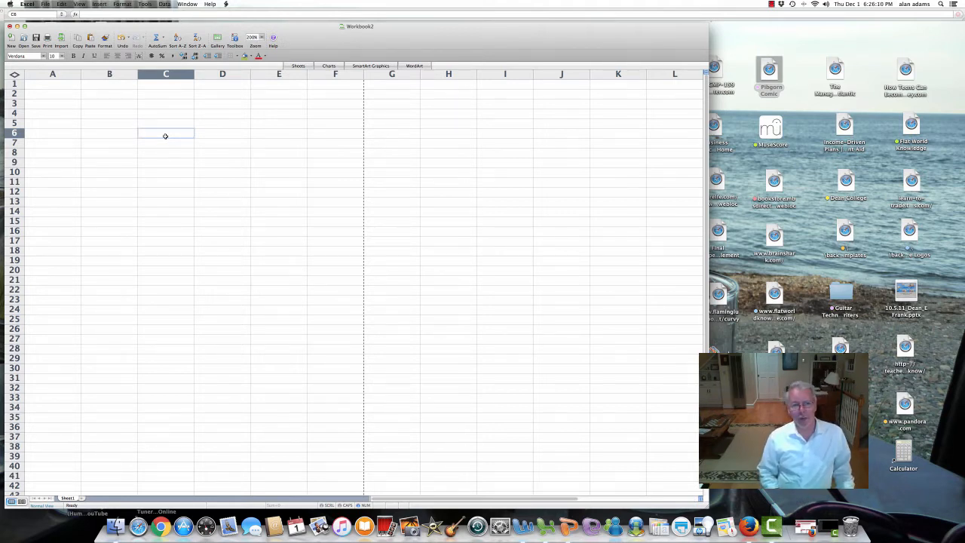
Step: Move the active cell around with the arrow keys, then select cell A5
key(Left)
key(Down)
key(Down)
key(Down)
key(Right)
key(Right)
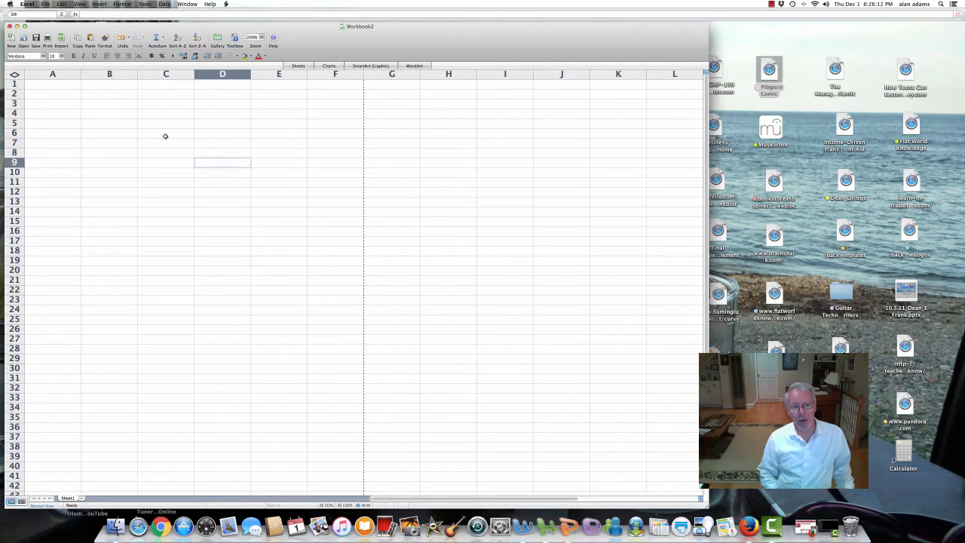
key(Up)
key(Up)
key(Up)
key(Left)
key(Left)
key(Left)
key(Down)
key(Down)
key(Down)
key(Down)
key(Down)
key(Down)
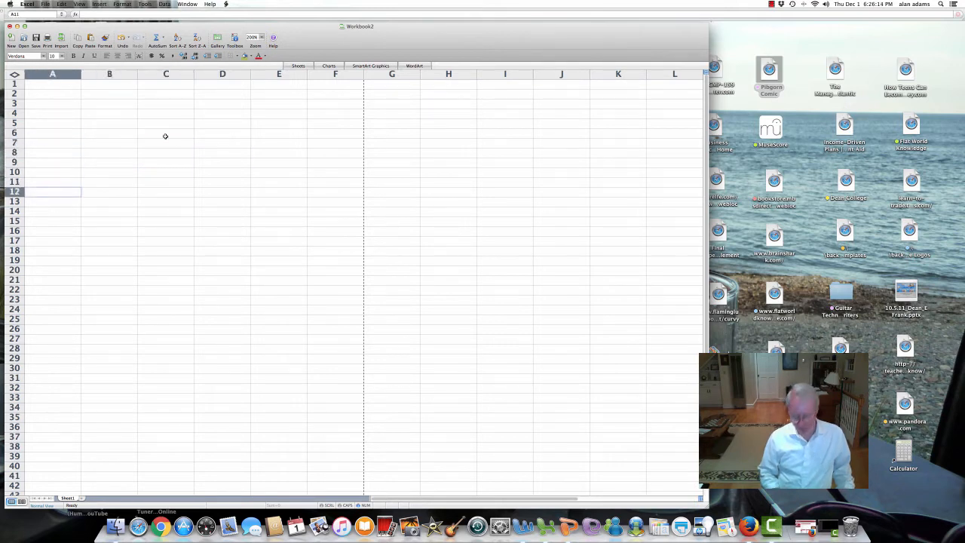
key(Down)
key(Down)
key(Down)
key(Up)
key(Up)
key(Up)
key(Up)
key(Up)
key(Up)
key(Up)
key(Up)
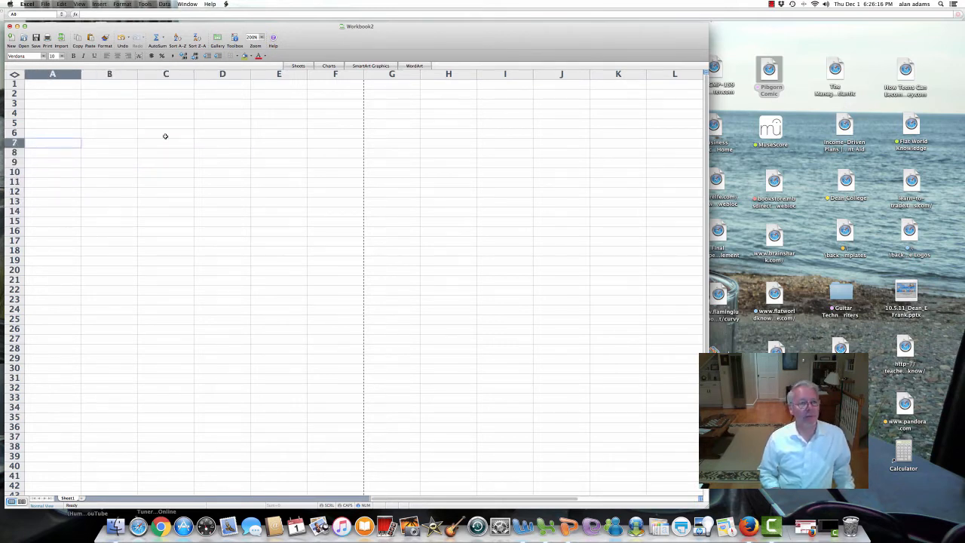
key(Up)
key(Up)
key(Up)
key(Up)
key(Up)
key(Up)
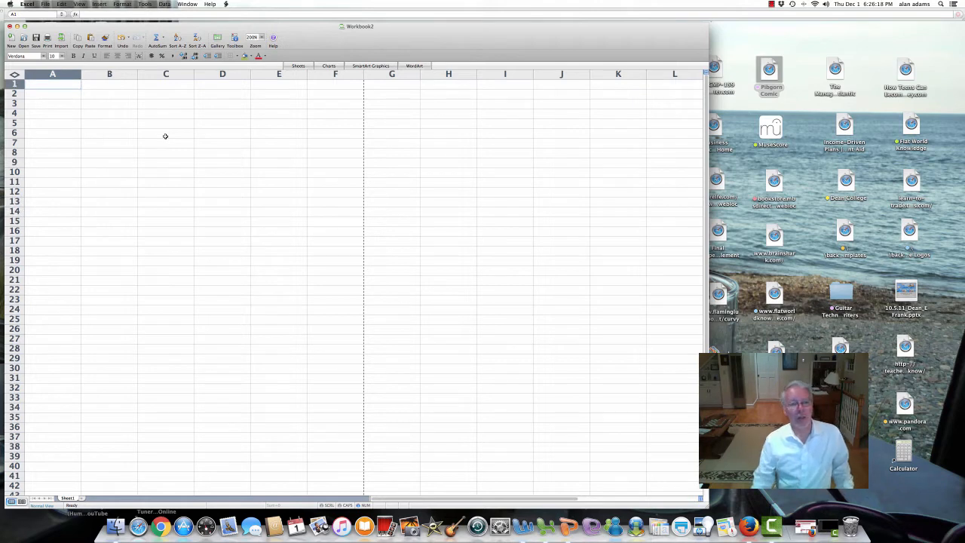
click(165, 136)
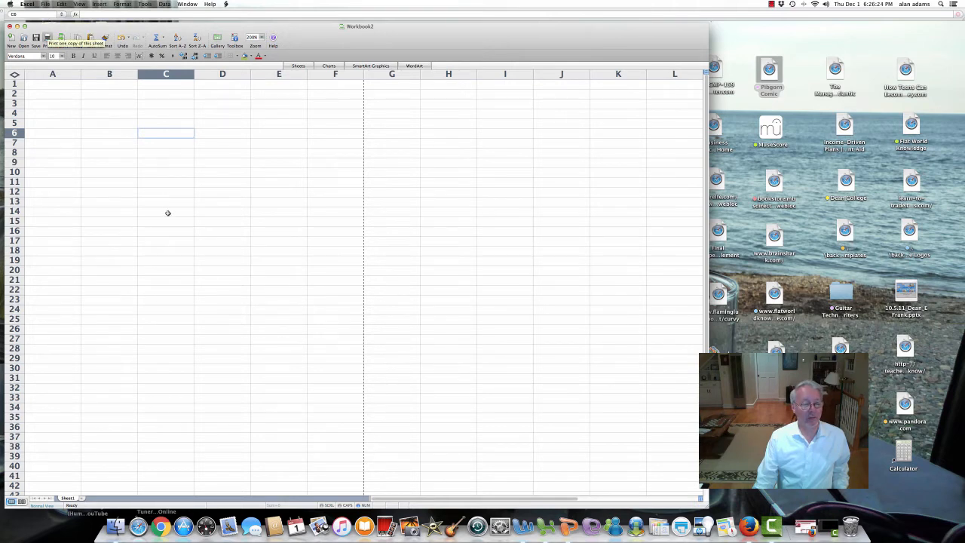
click(62, 124)
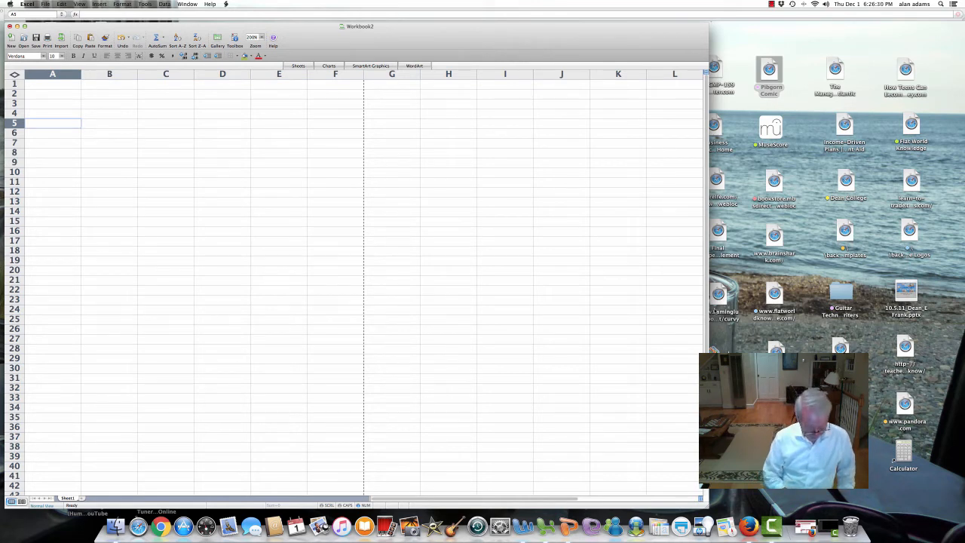
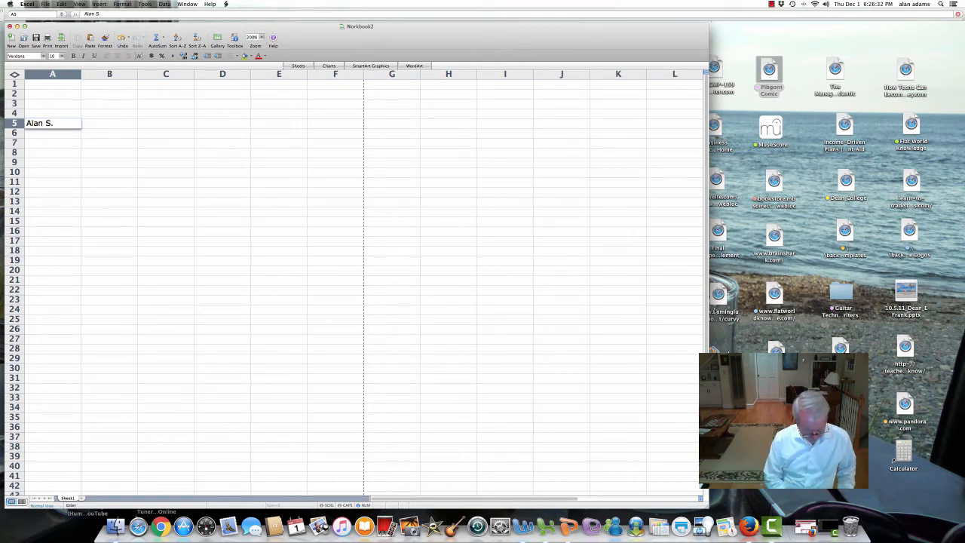
Step: Enter the person's full name in cell A5
key(Return)
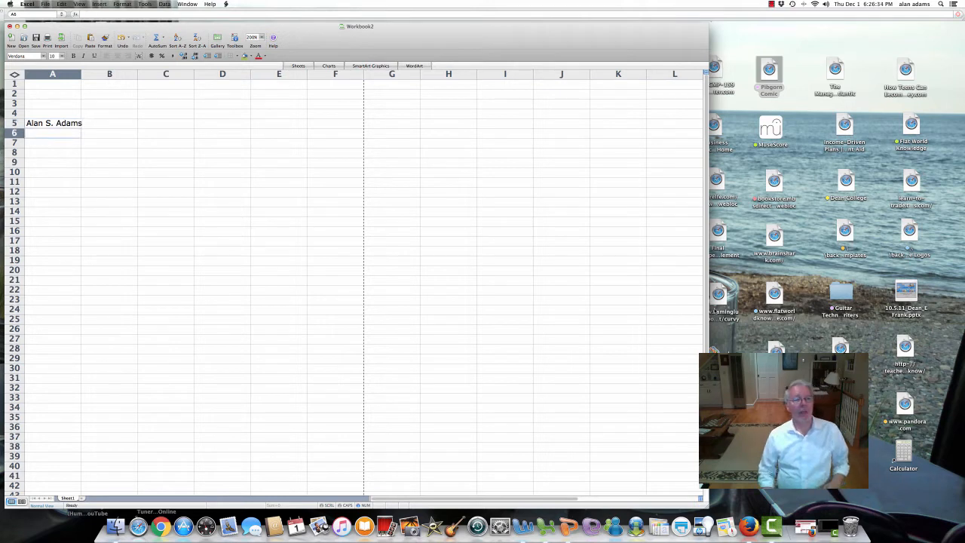
key(Return)
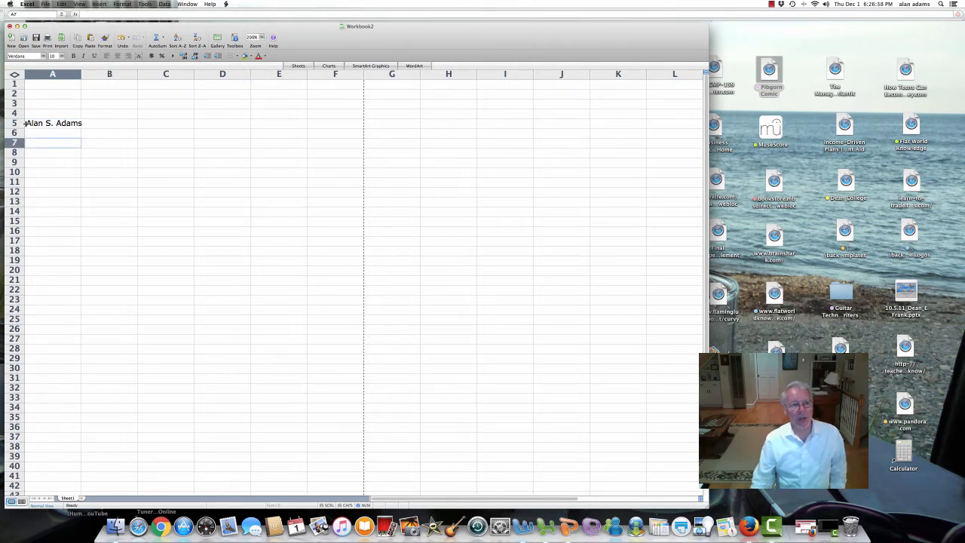
Step: Enter the numbers 20, 56 and 48 in cells A8, A9 and A10
click(65, 156)
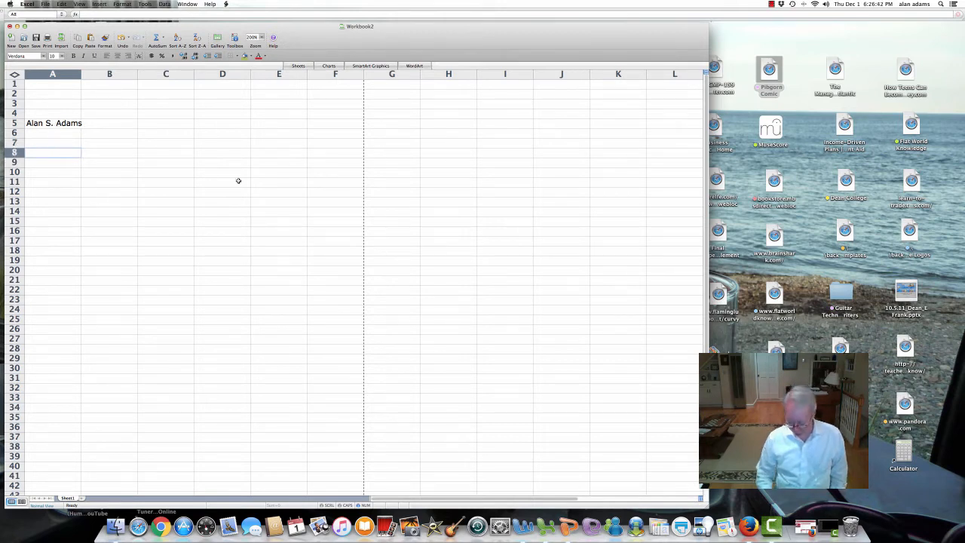
text(20)
key(Return)
text(56)
key(Return)
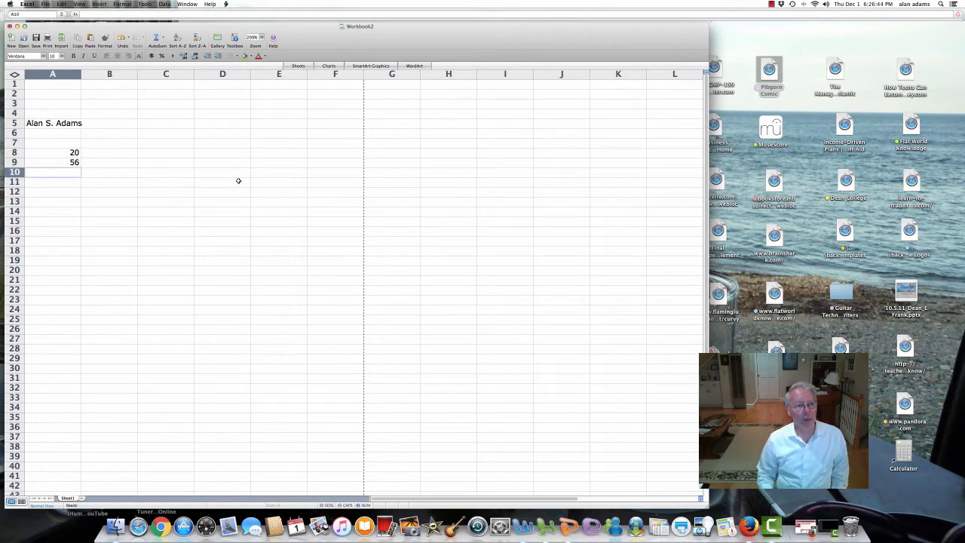
text(48)
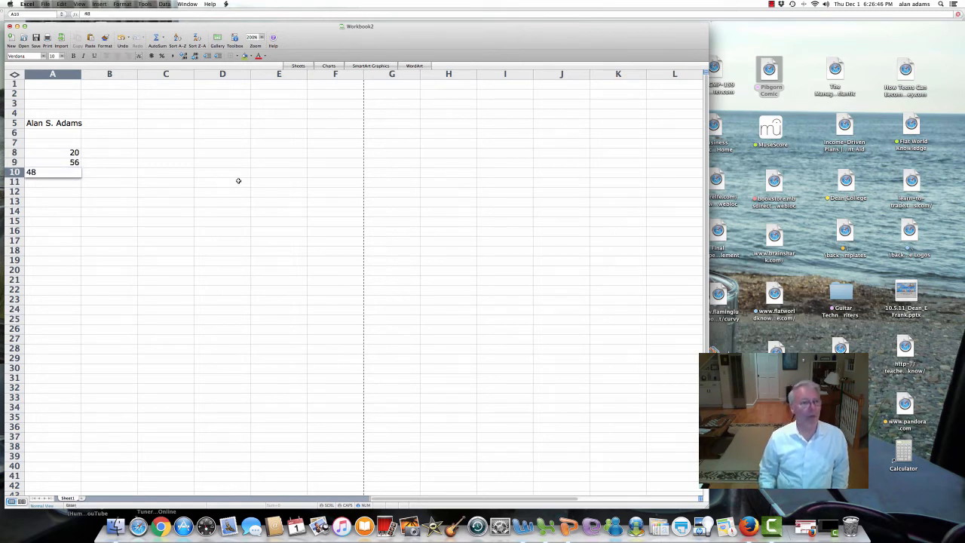
key(Return)
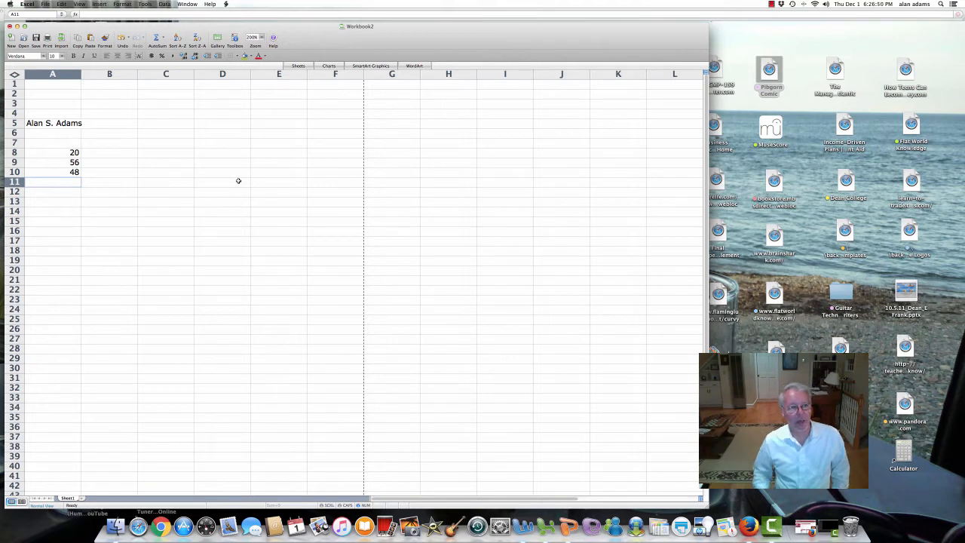
Step: Select cells B12, B15, C15 and C11, then restore the Camtasia project window
click(97, 193)
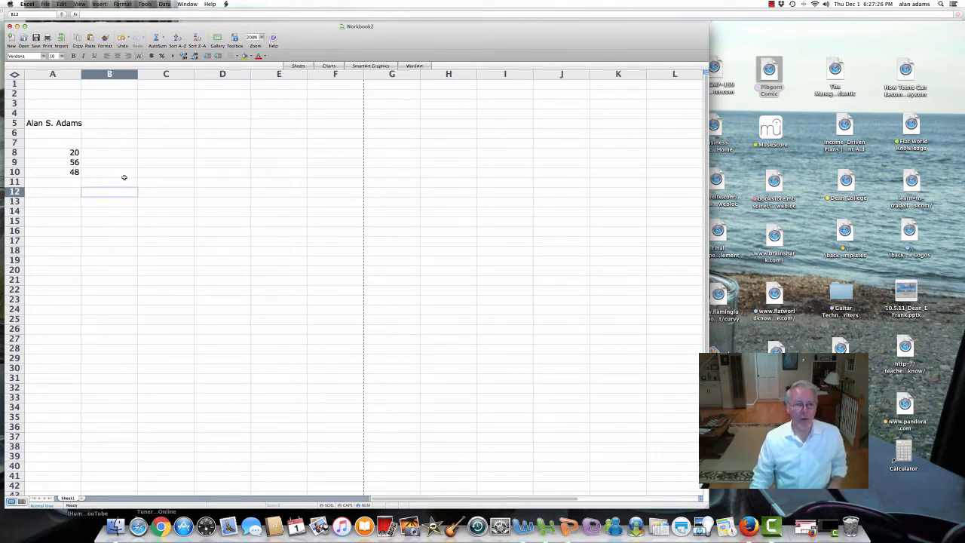
click(134, 220)
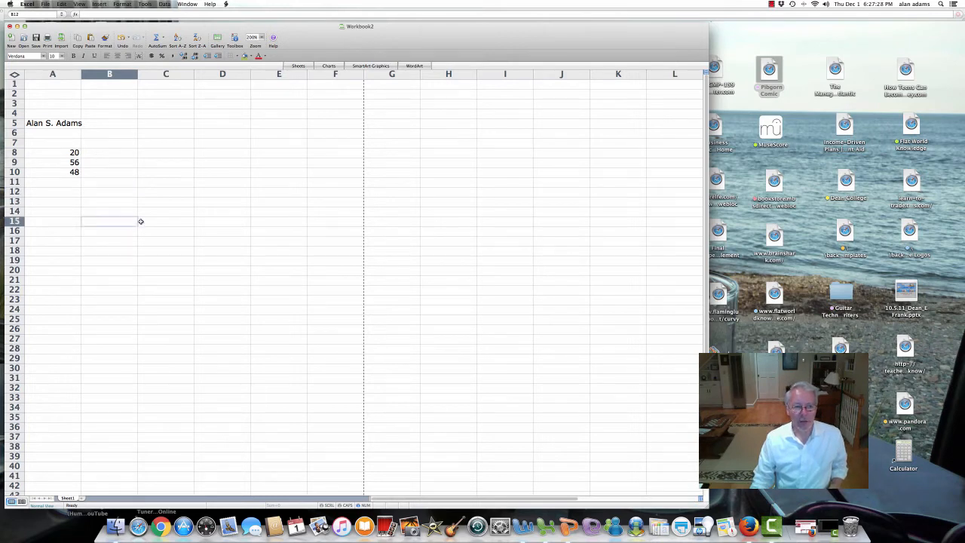
click(166, 220)
click(164, 183)
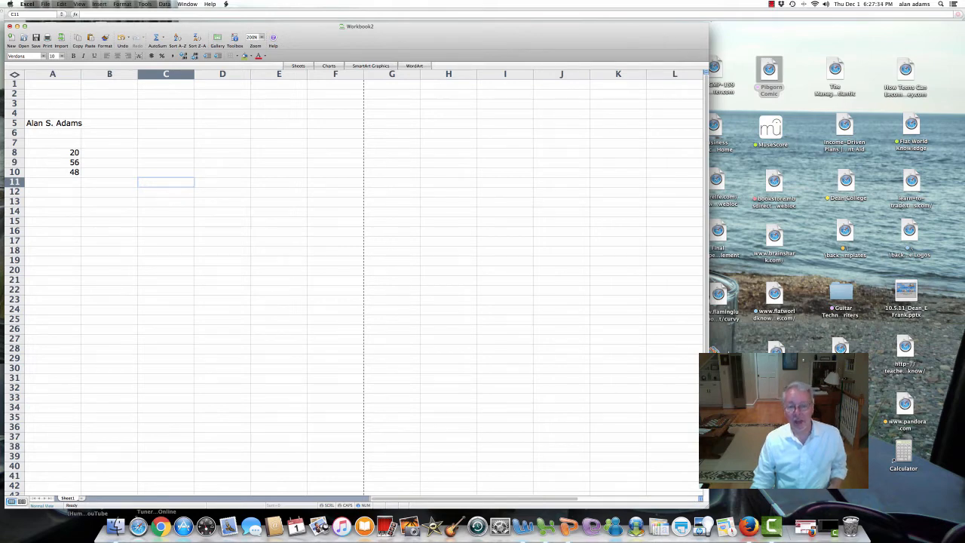
click(827, 529)
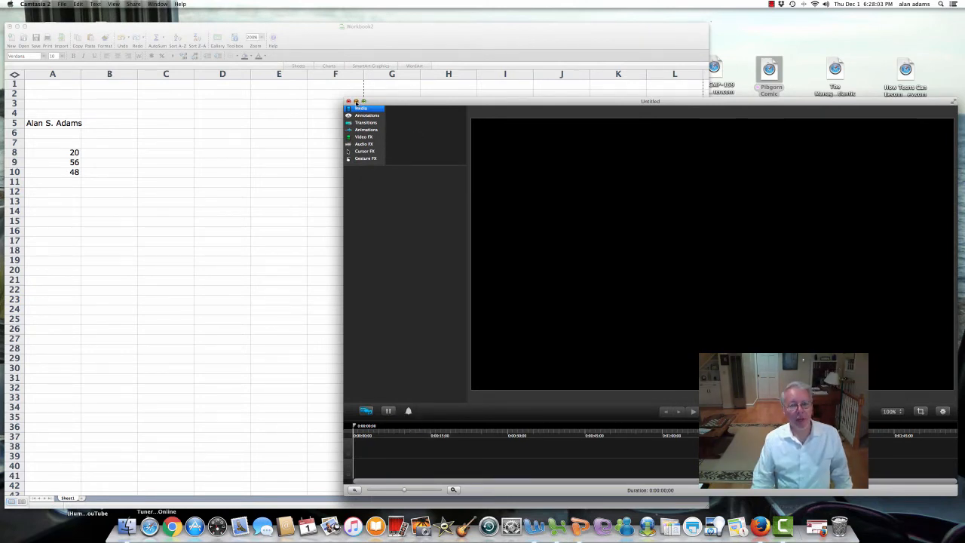
Step: Minimize Camtasia, return to the worksheet and move down to cell C13
click(356, 101)
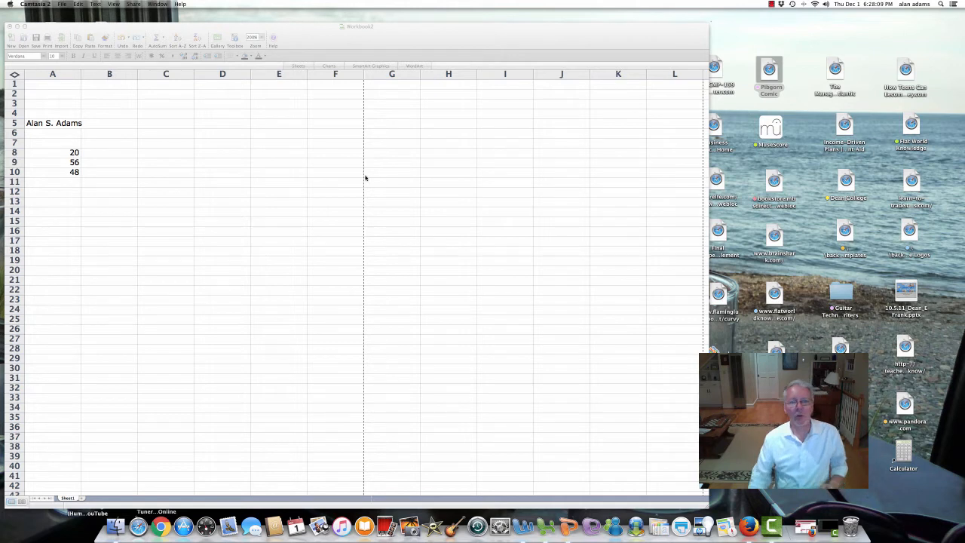
click(205, 310)
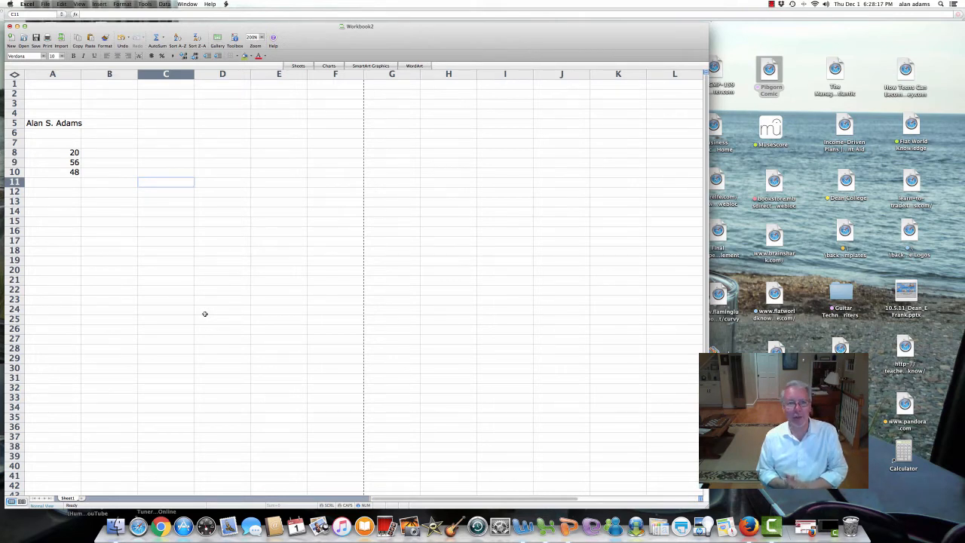
key(Down)
key(Down)
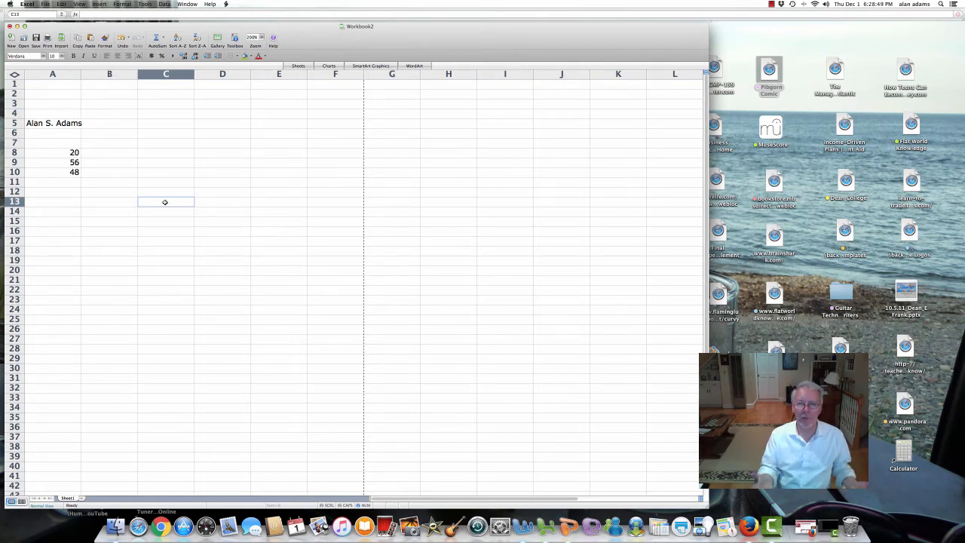
Step: Enter month headings jan, feb and march in C13 through E13
text(jan)
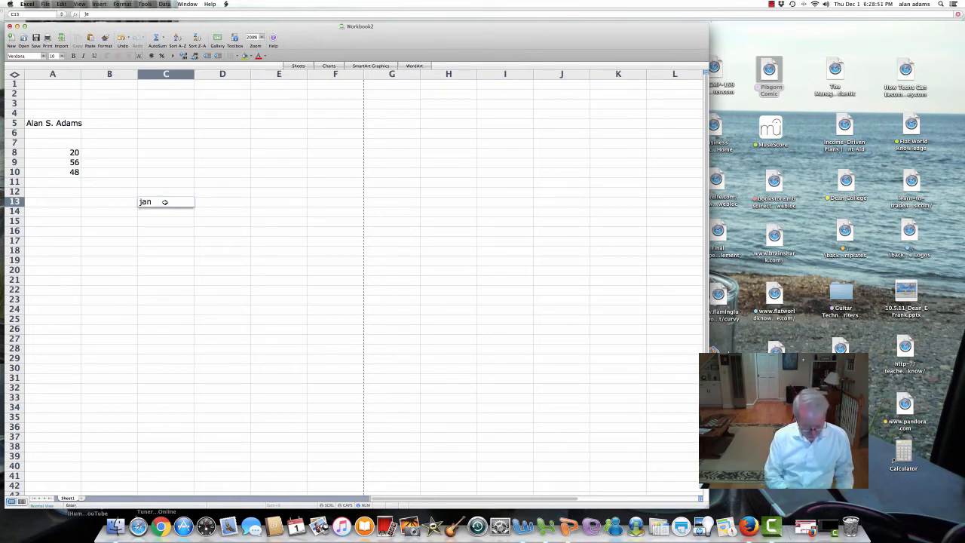
key(Tab)
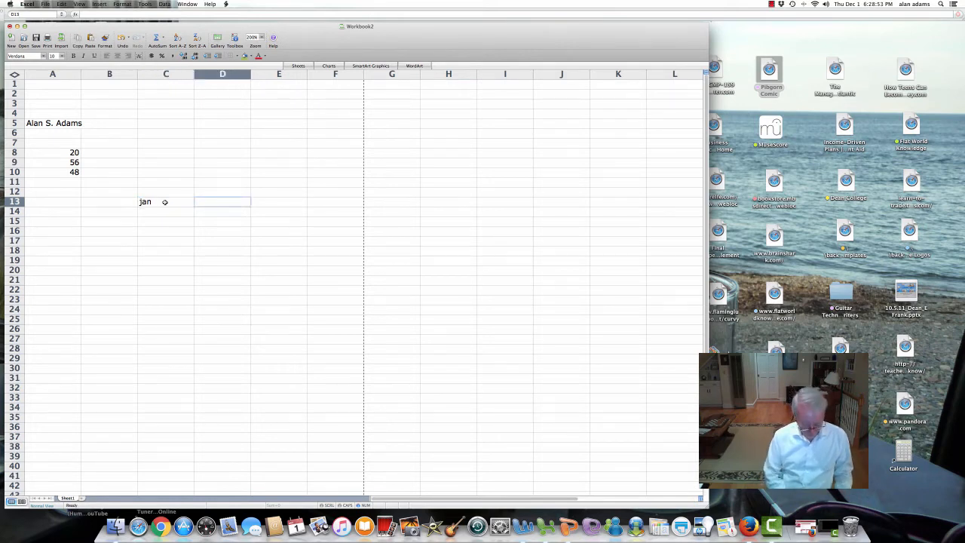
text(feb)
key(Tab)
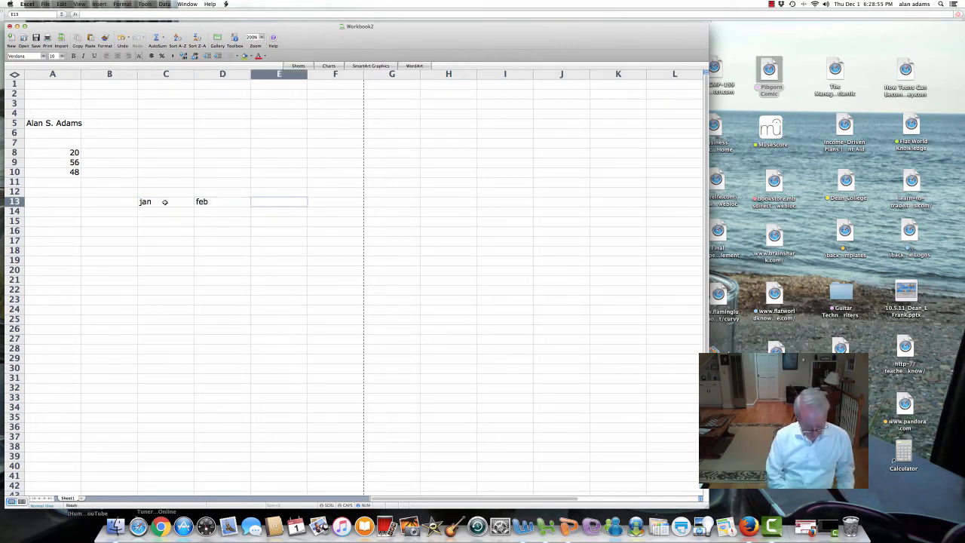
text(march)
key(Tab)
Step: Add the heading 'total' in F12 and 'first quarter' in F13
key(Up)
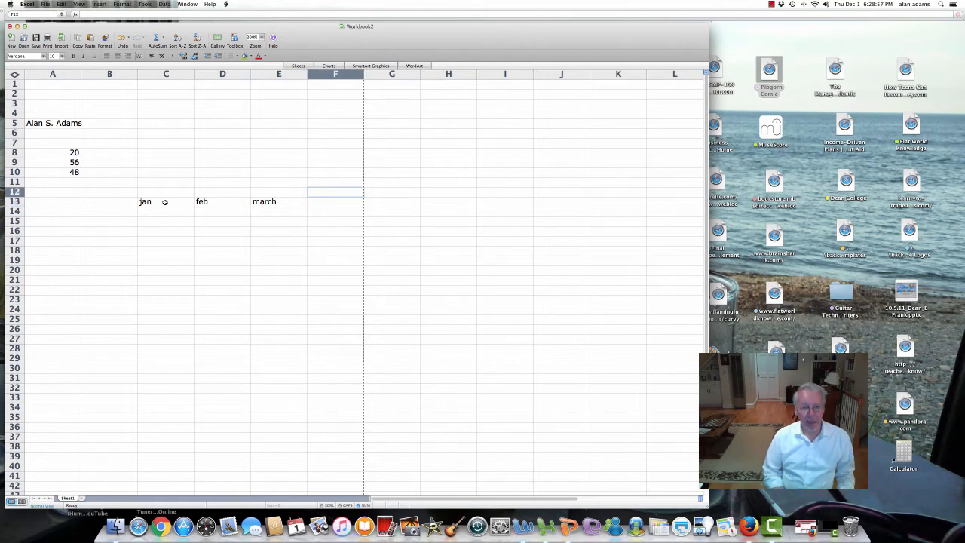
text(total)
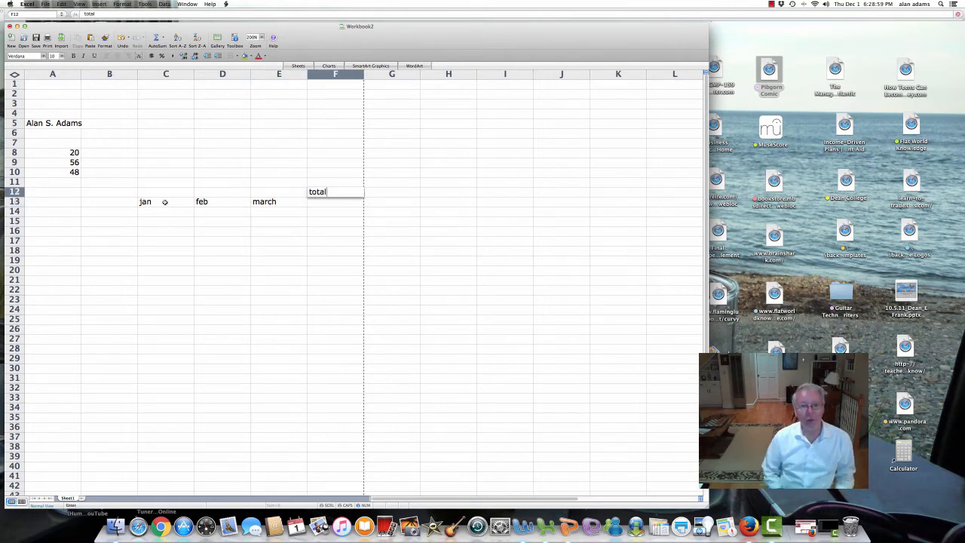
key(Return)
text(first)
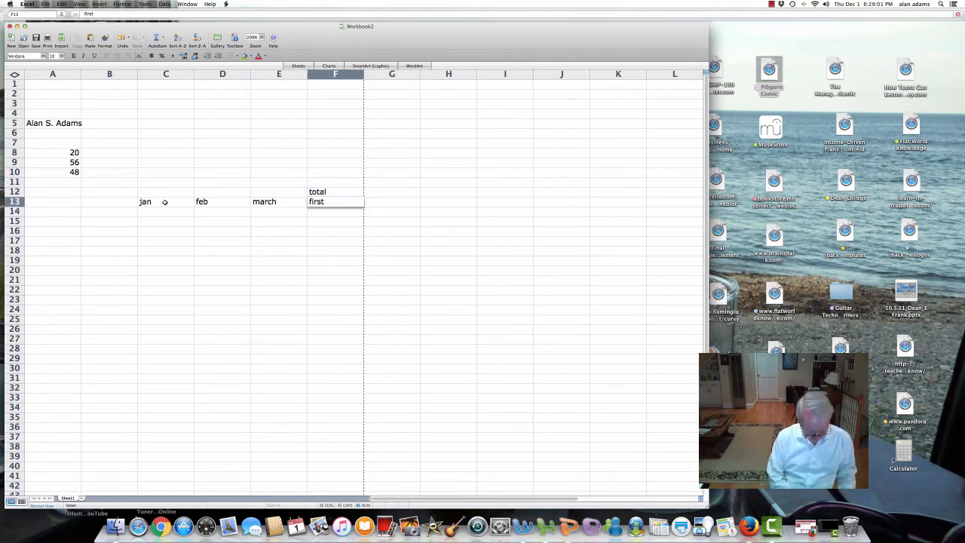
text( quarter)
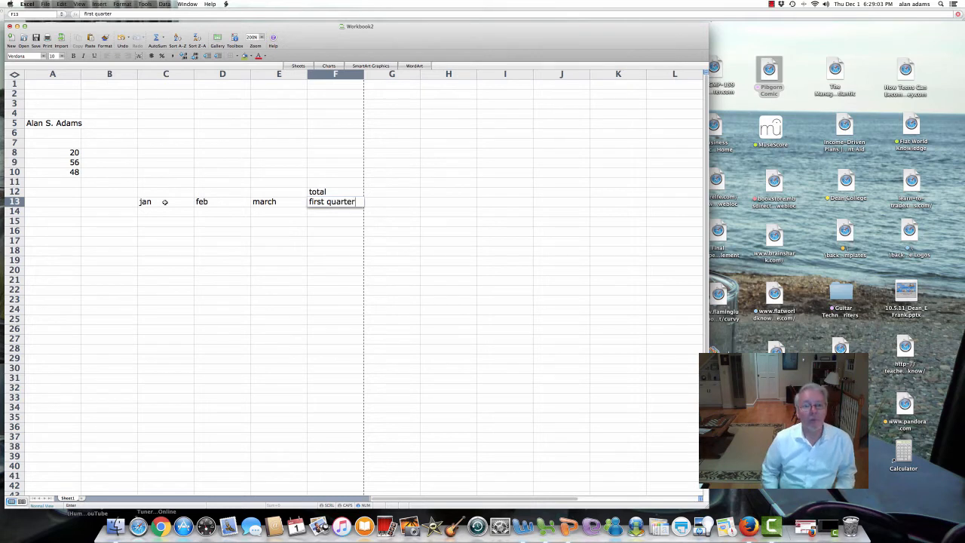
key(Return)
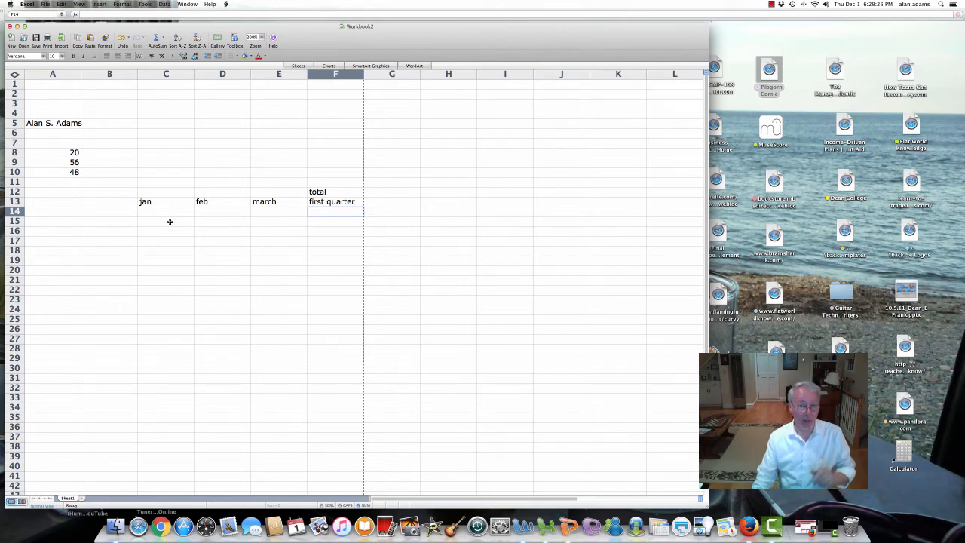
click(60, 224)
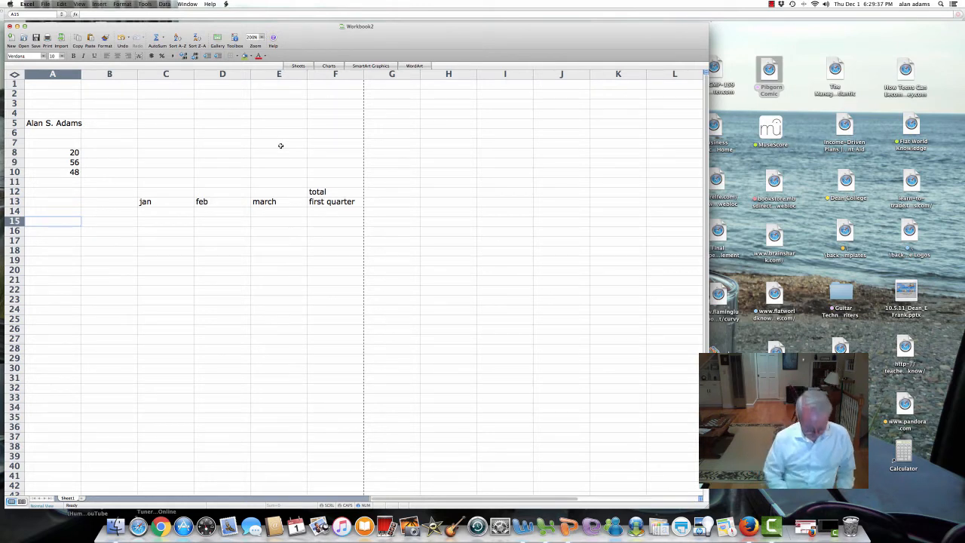
Step: Label A15 'net income' and A17 'expenses'
text(net income)
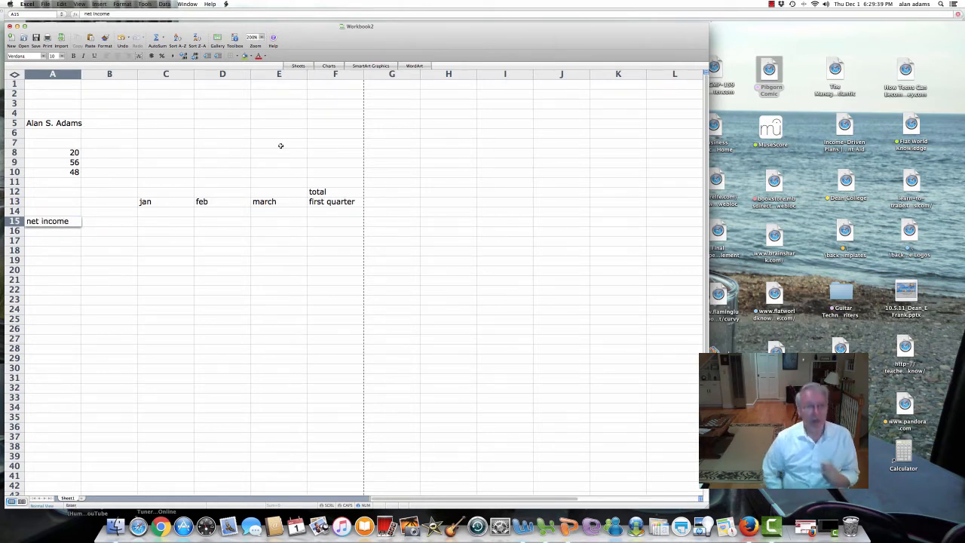
key(Return)
key(Return)
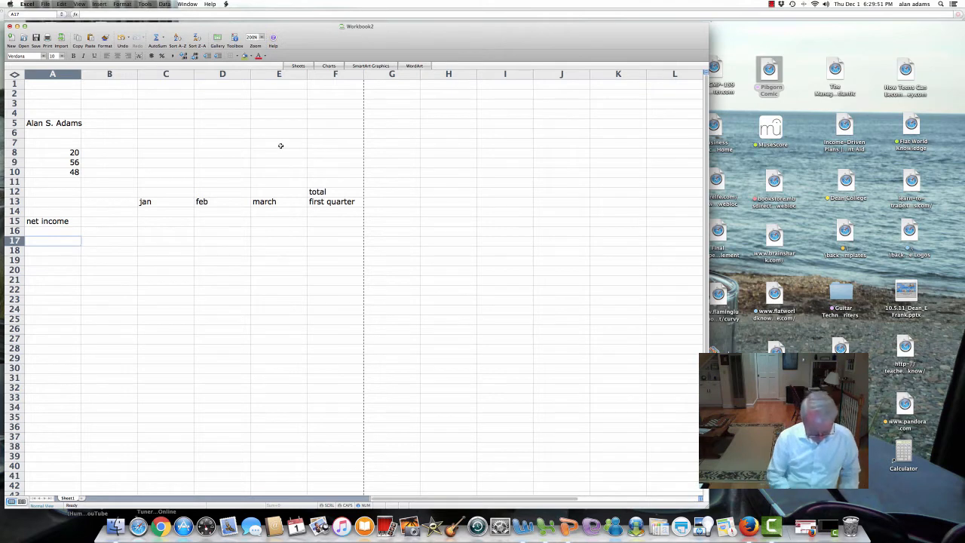
text(expenses)
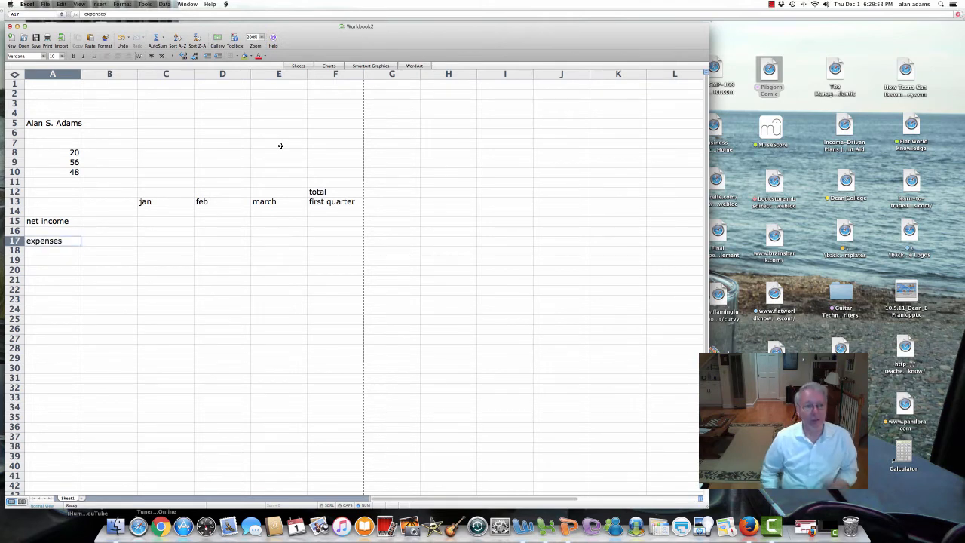
key(Return)
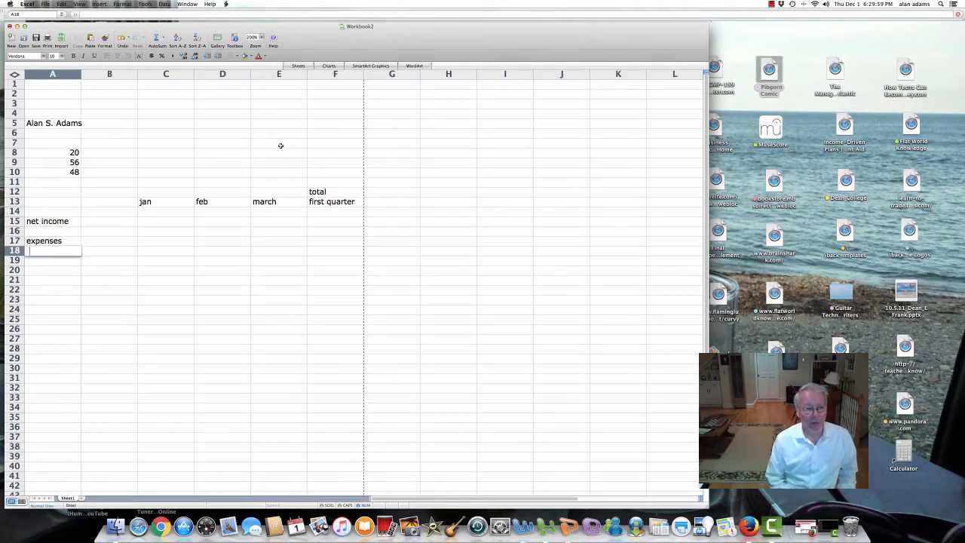
Step: List rent, utilities and an indented food entry in A18 through A20
text(rent)
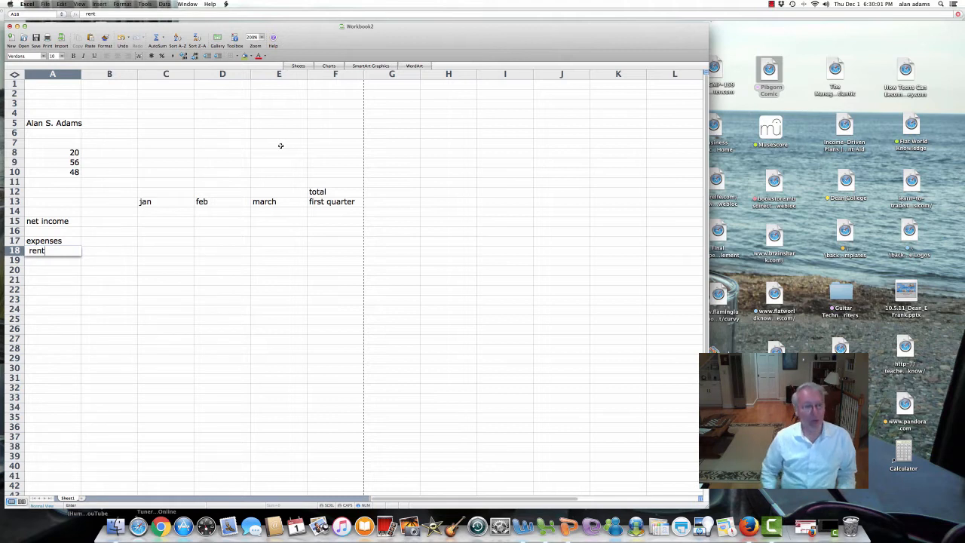
key(Return)
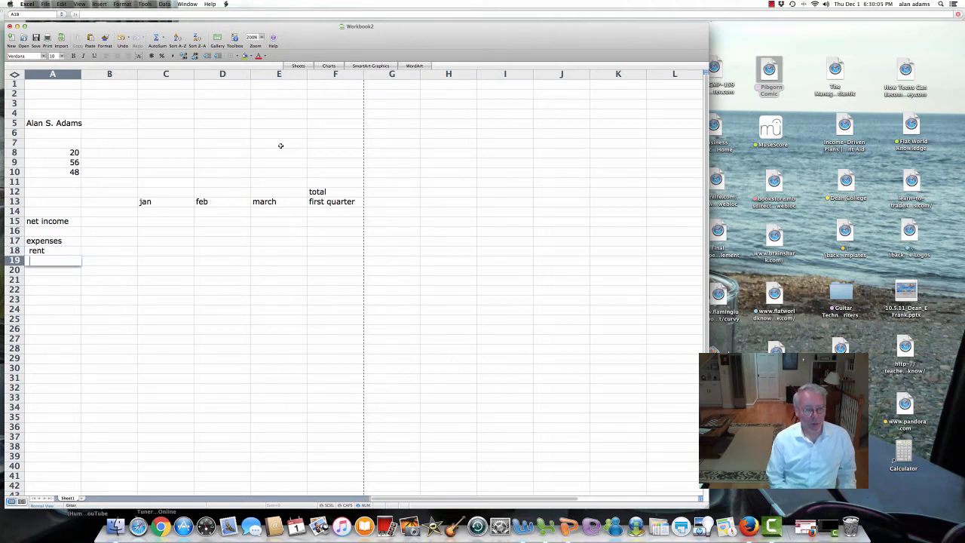
text(utilities)
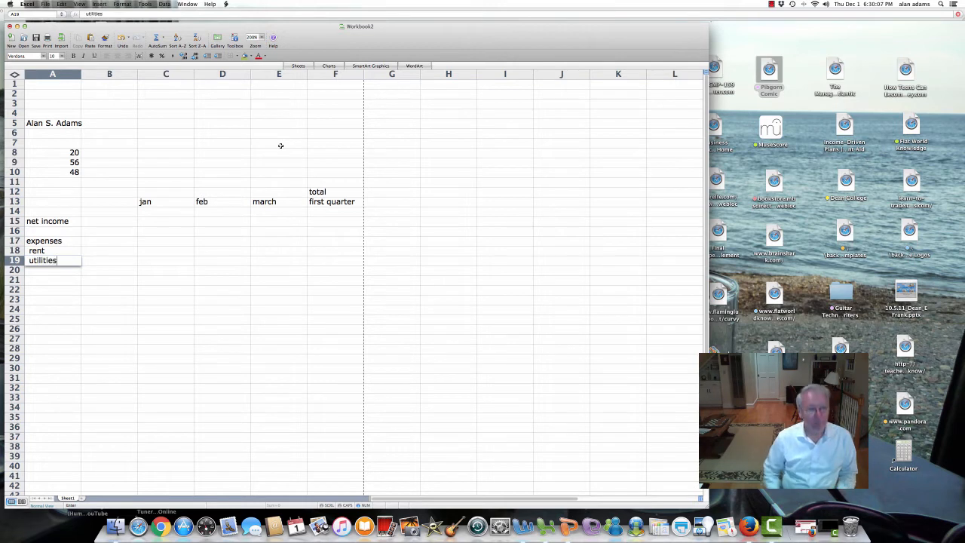
key(Return)
text(food)
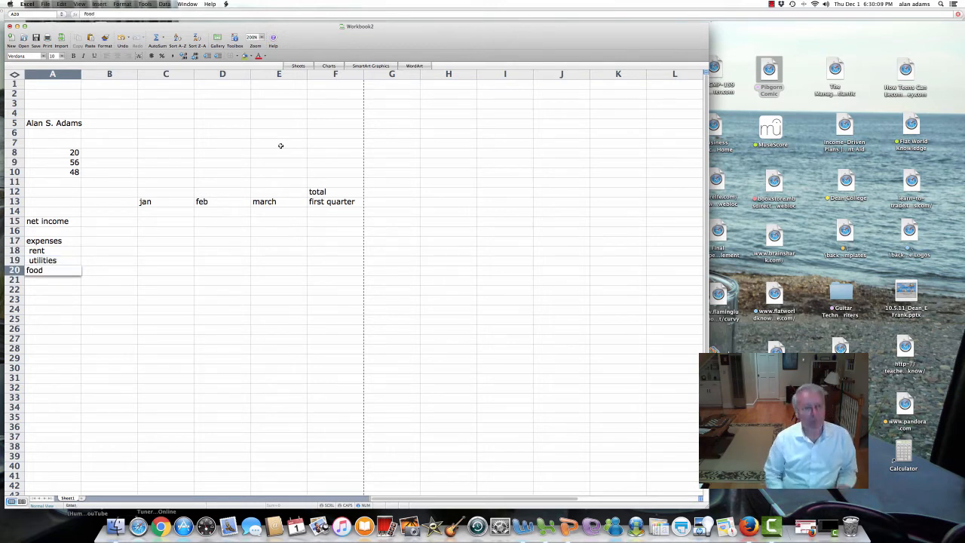
key(Return)
key(Up)
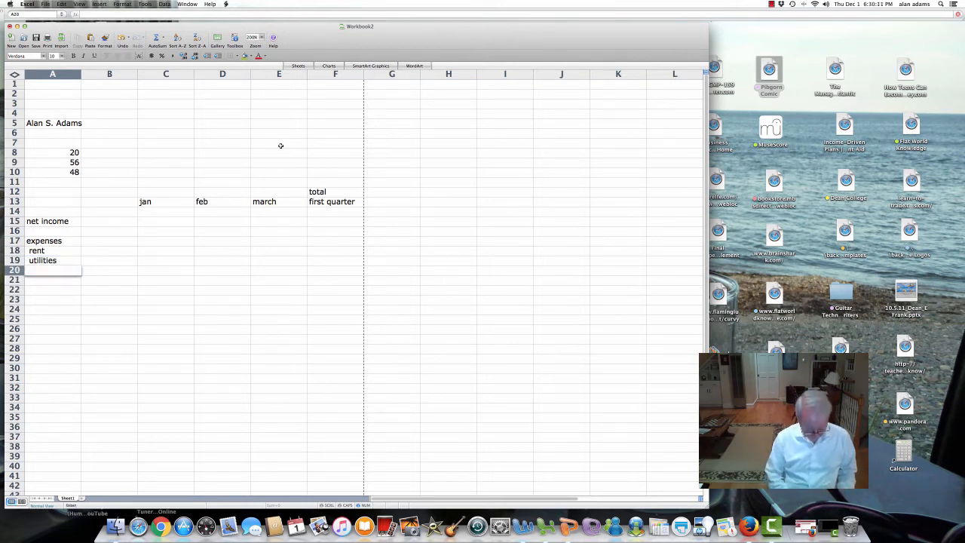
text(food)
key(Return)
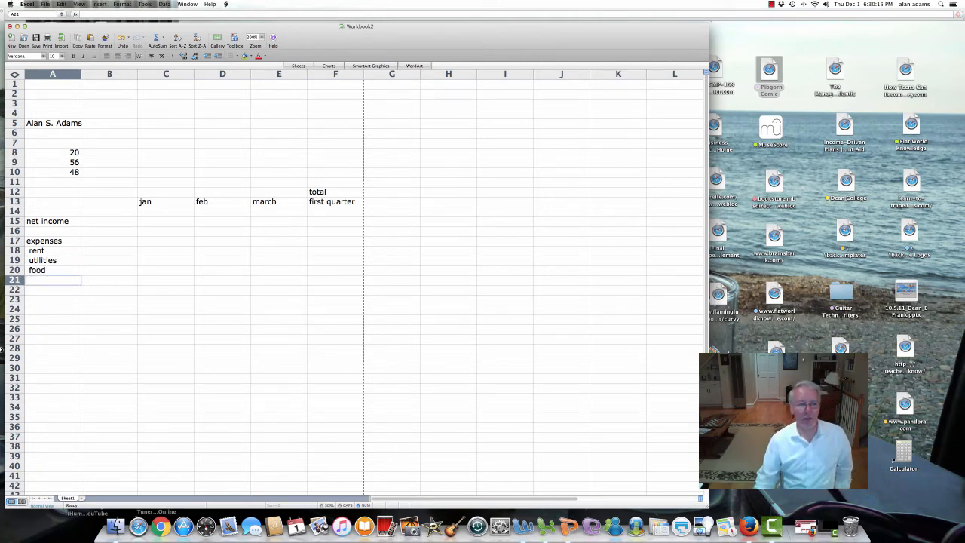
Step: Check the expenses heading and the rent, utilities and food entries in A17 to A20
click(42, 242)
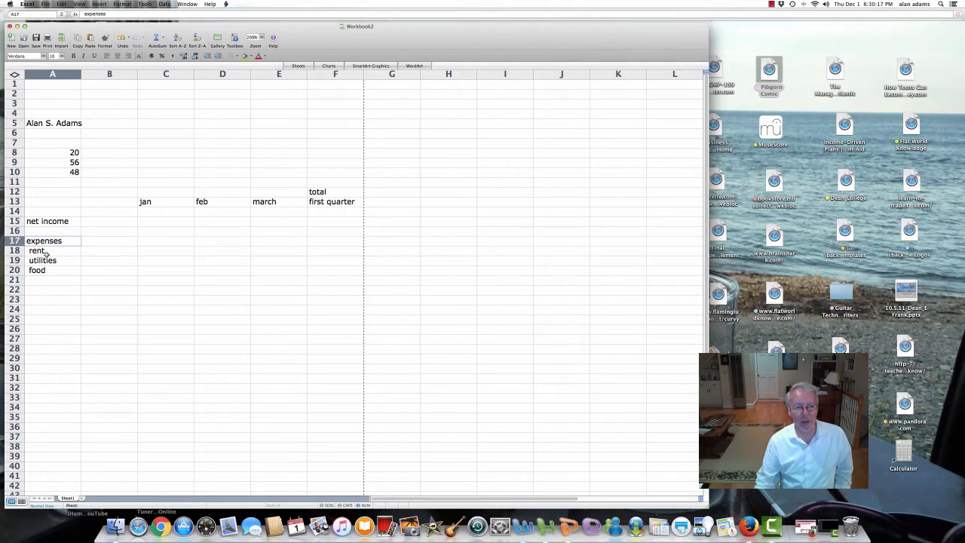
click(46, 253)
click(52, 261)
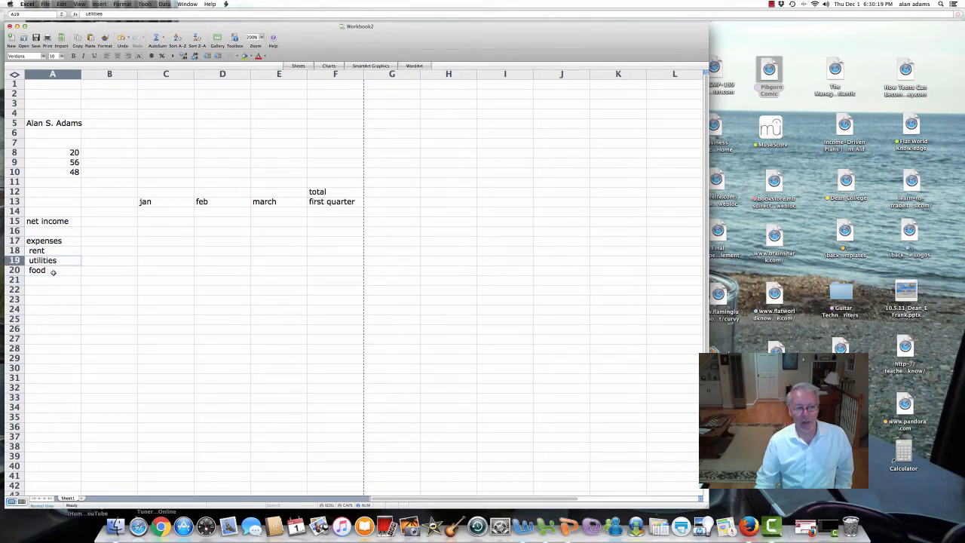
click(53, 272)
click(52, 279)
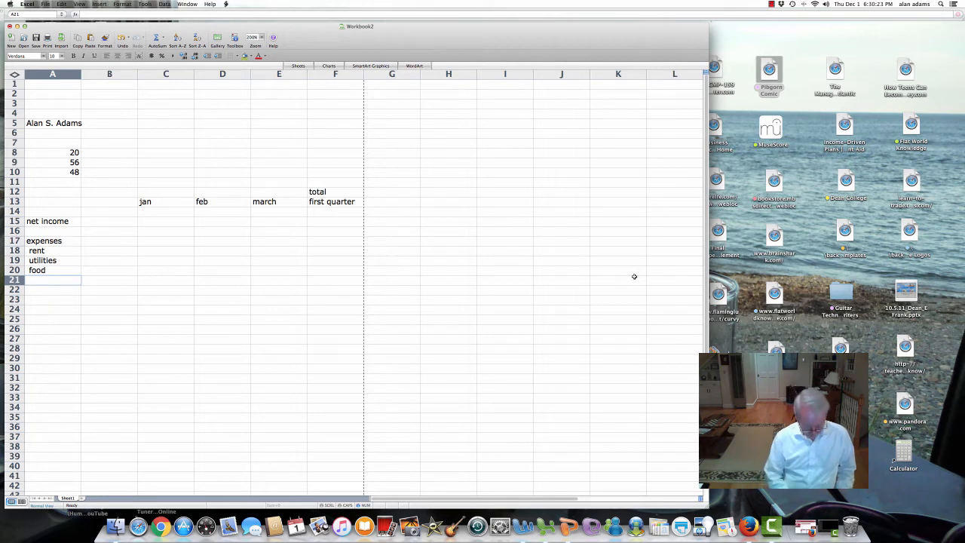
Step: Add the clothing, other and savings categories in A21:A23
text(clothing)
key(Return)
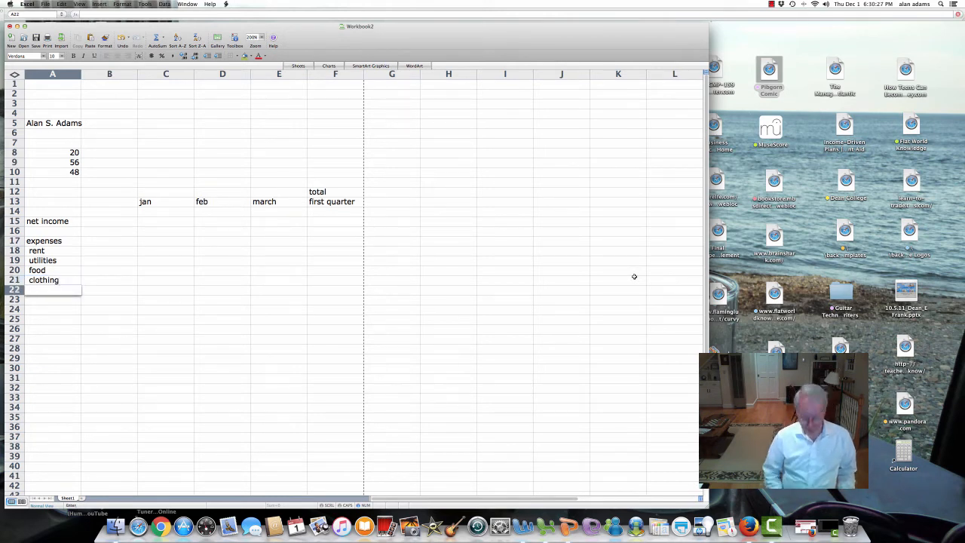
text(other)
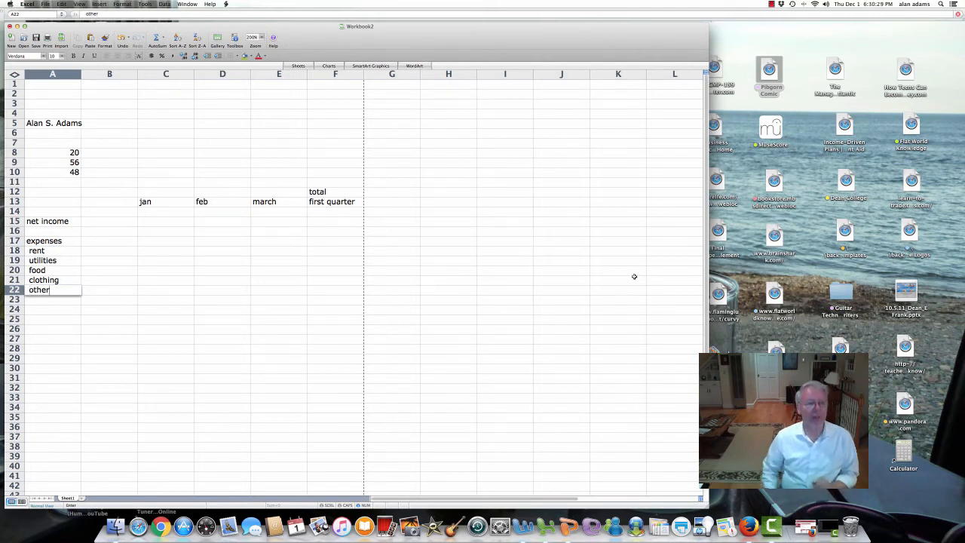
key(Return)
key(Return)
key(Return)
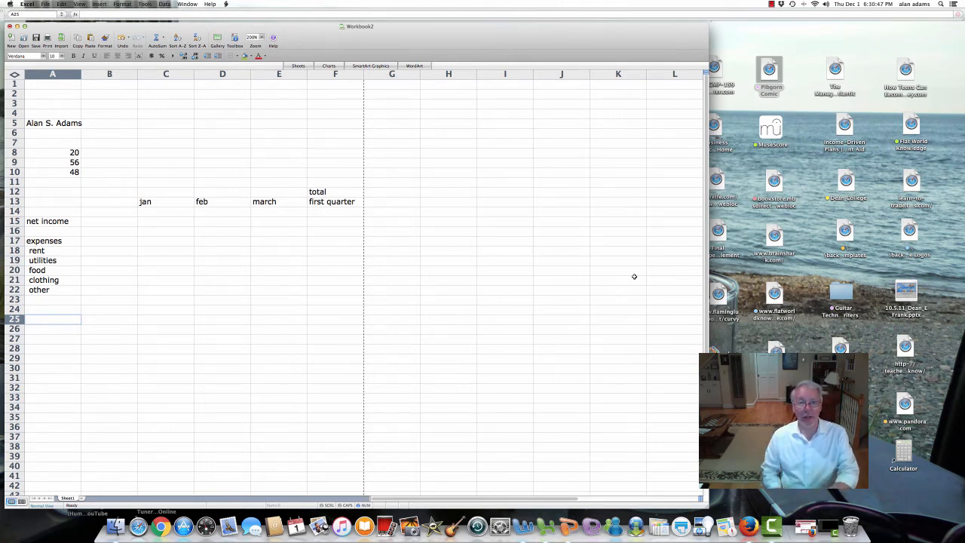
key(Up)
key(Up)
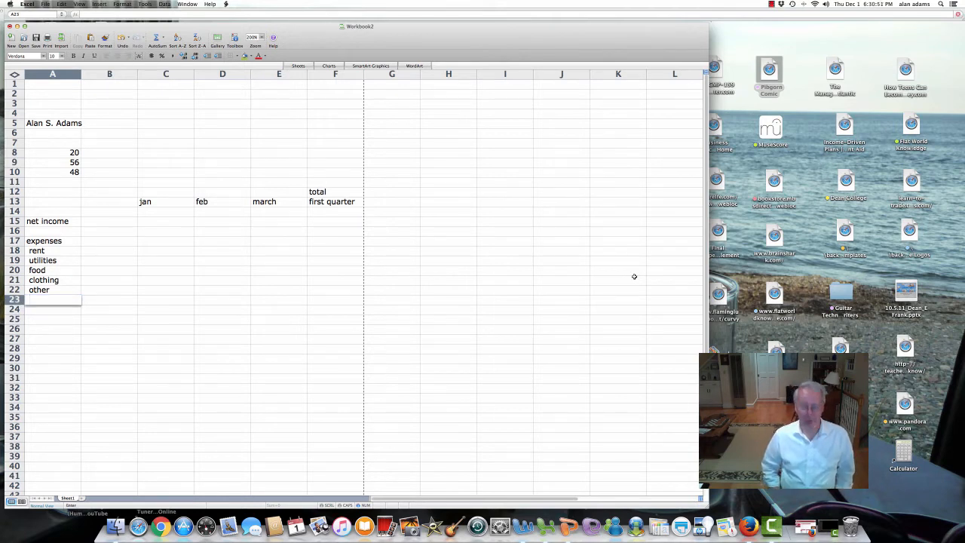
text(savings)
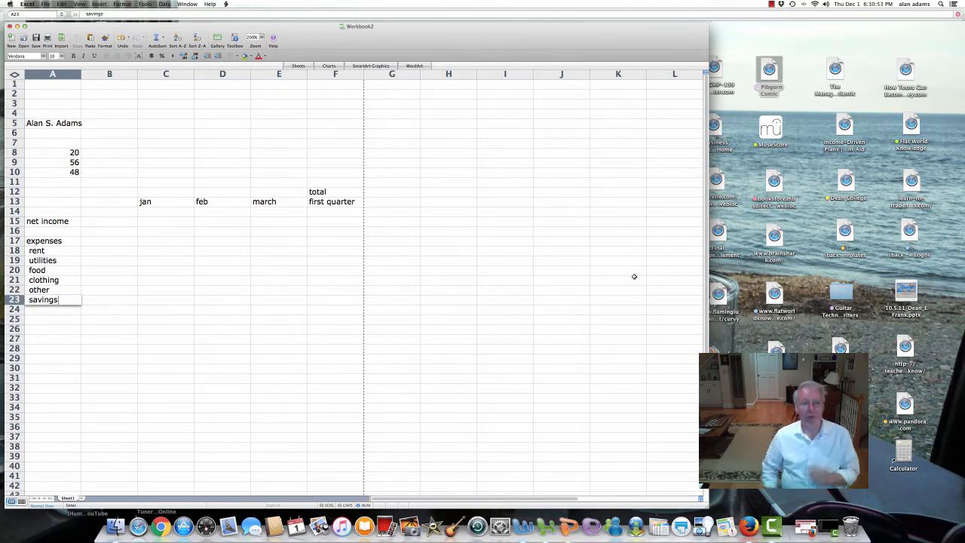
key(Return)
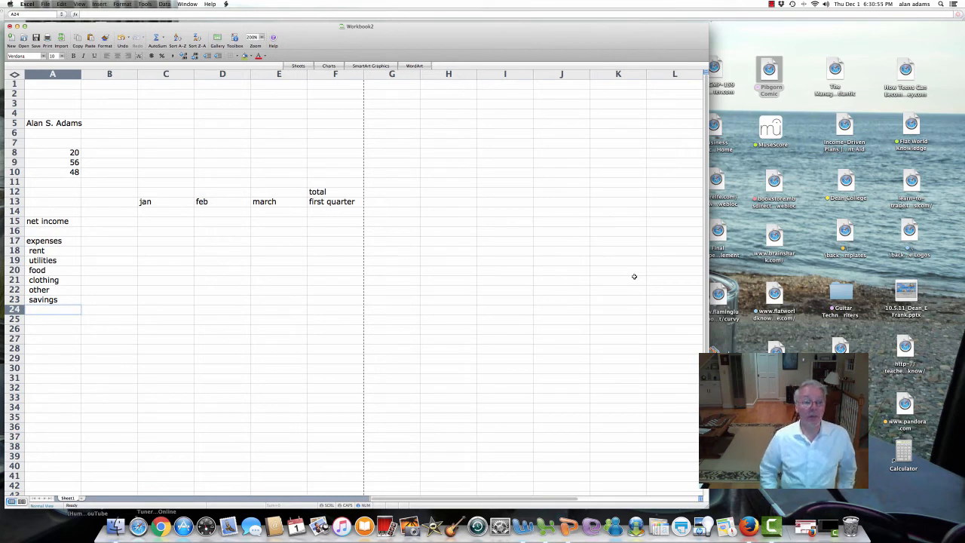
Step: Enter the 'surplus(shortfall)' label in A26, leaving a blank row above it
key(Down)
key(Down)
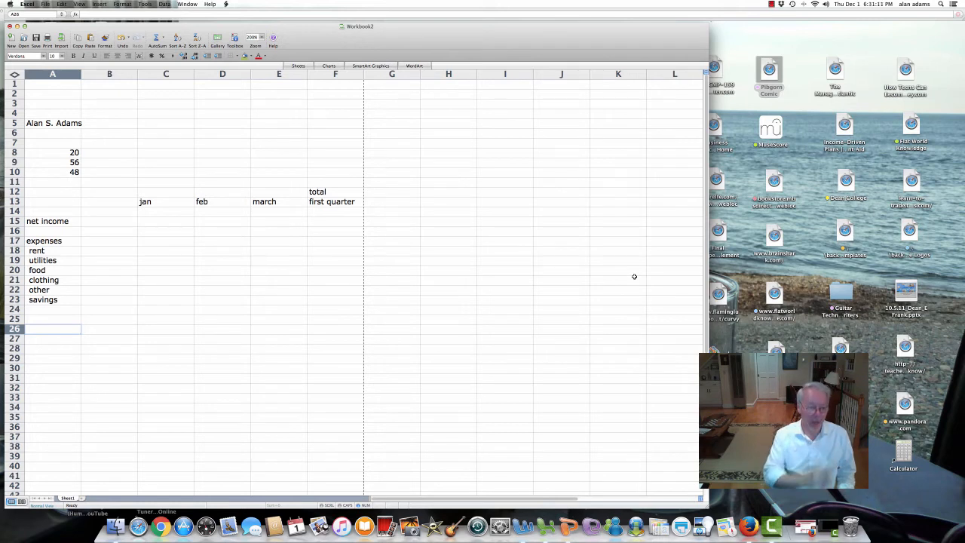
text(surplus)
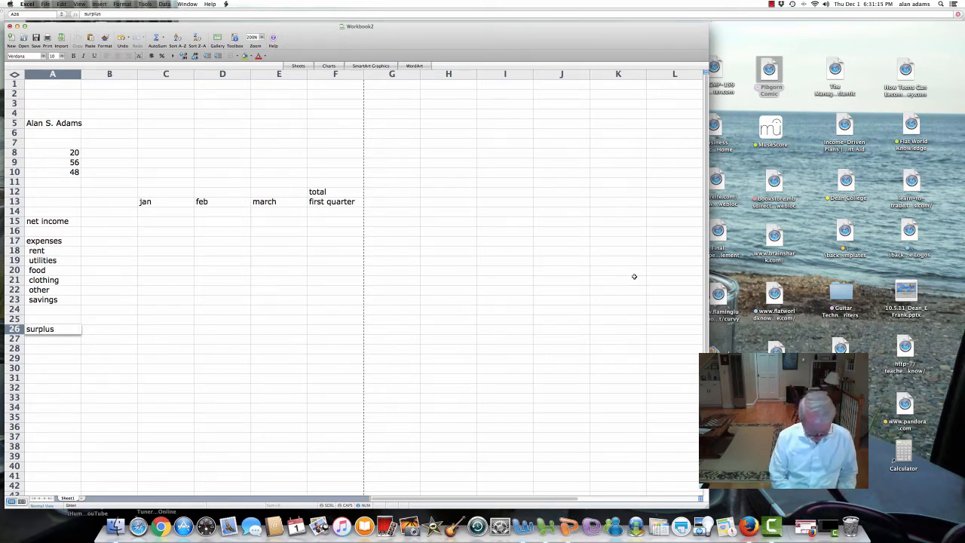
text((shortfall)
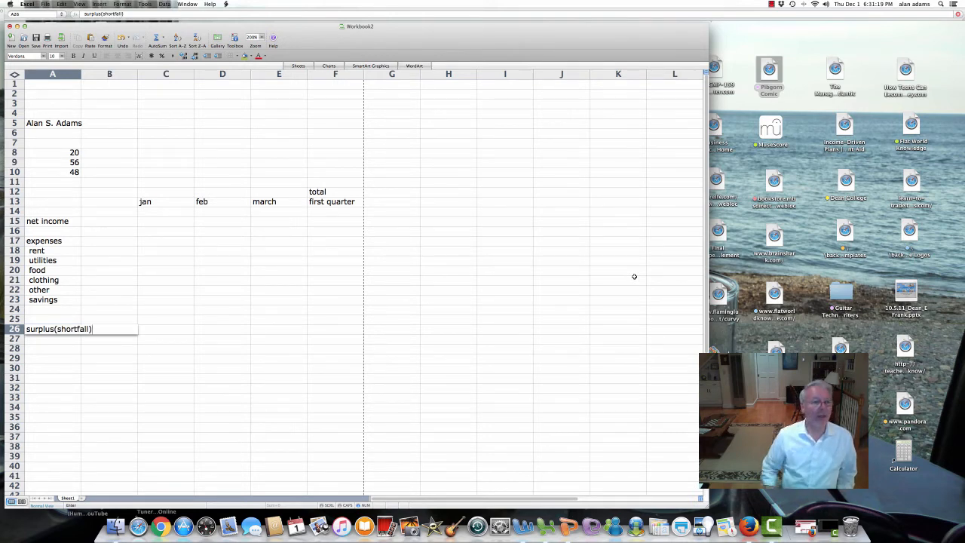
key(Return)
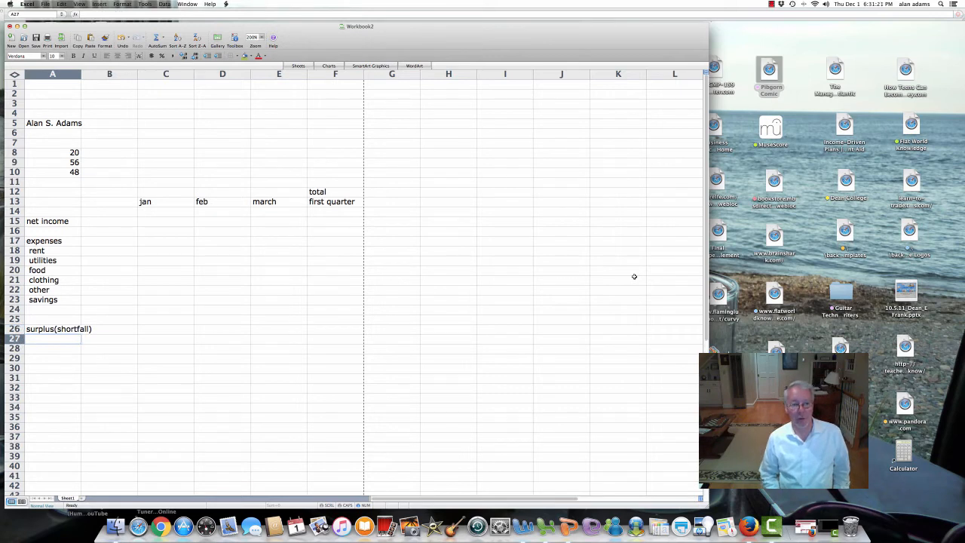
key(Up)
key(Up)
key(Up)
key(Up)
key(Up)
key(Up)
key(Up)
key(Up)
key(Up)
key(Up)
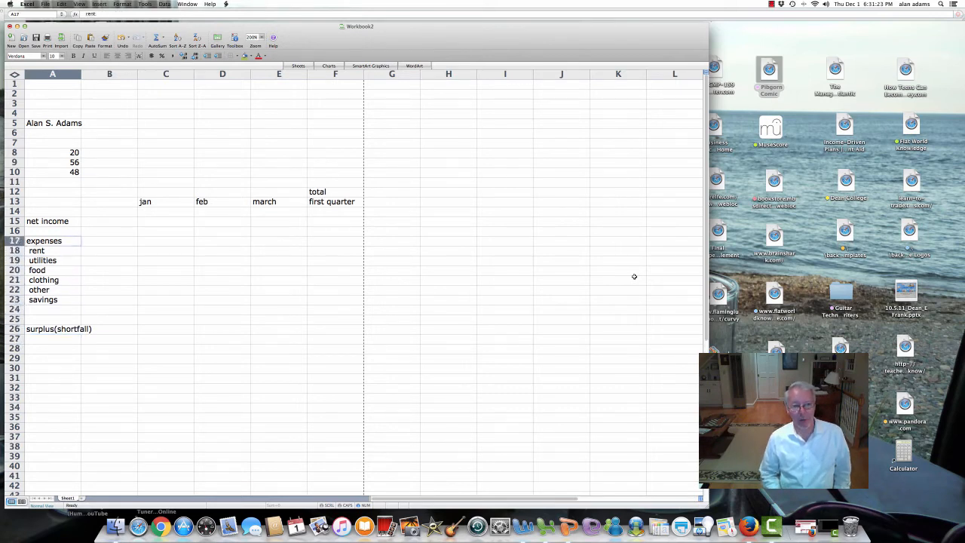
key(Up)
key(Up)
key(Down)
key(Down)
key(Down)
key(Down)
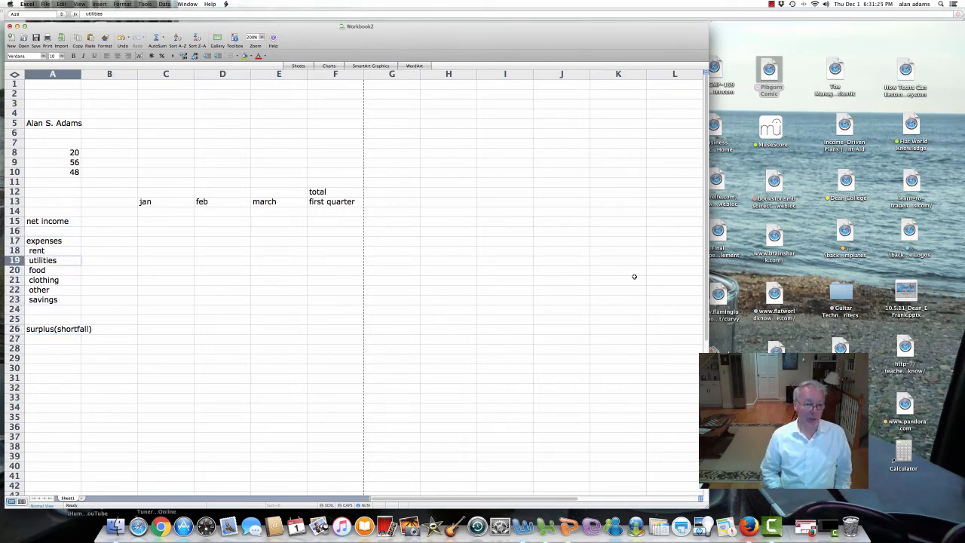
key(Down)
key(Down)
key(Down)
key(Down)
key(Down)
key(Down)
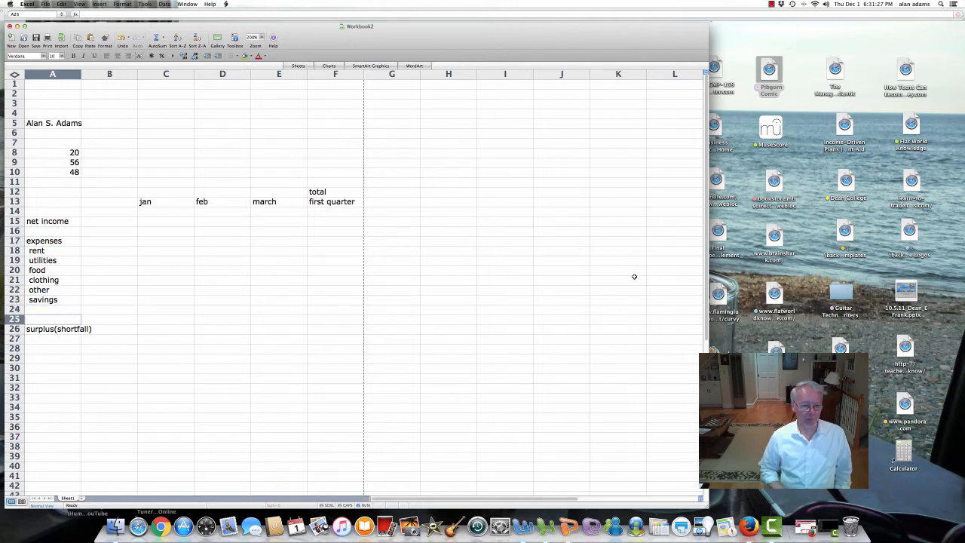
key(Down)
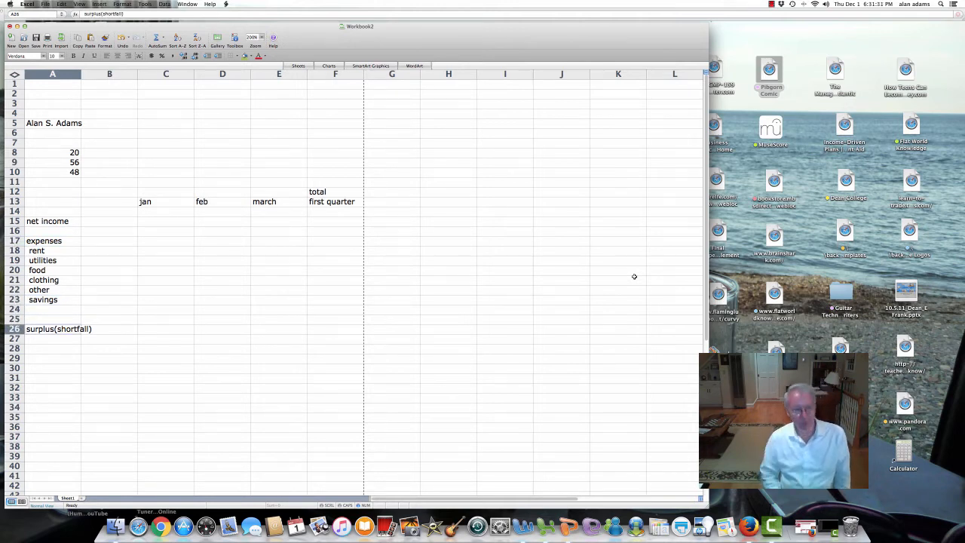
key(Up)
key(Up)
key(Up)
key(Up)
key(Up)
key(Up)
key(Up)
key(Up)
key(Right)
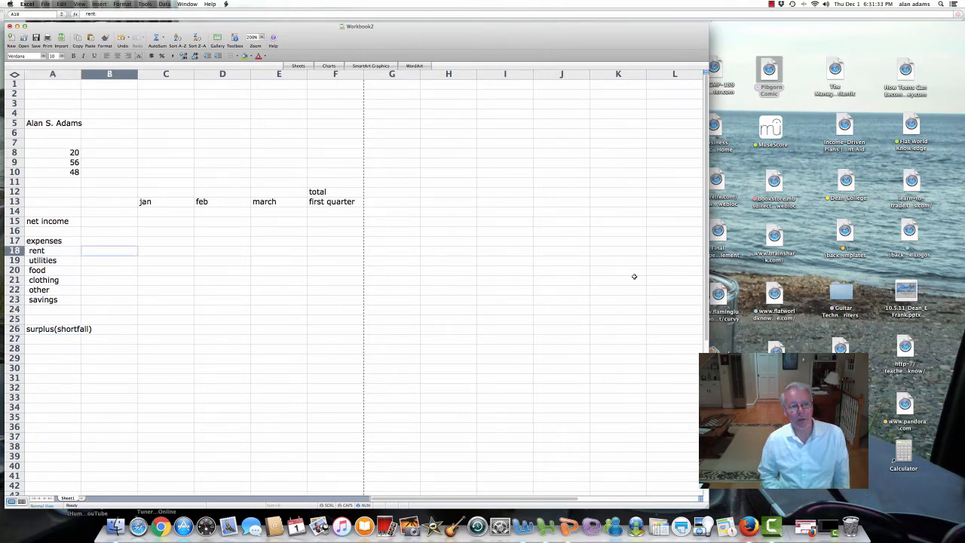
Step: Enter rent of 1000 for jan, feb and march in C18:E18
key(Right)
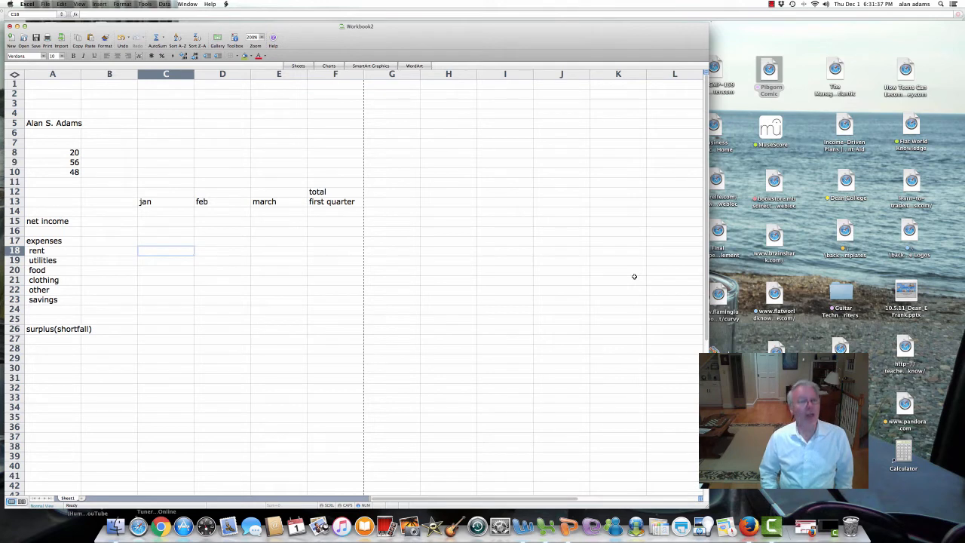
text(100)
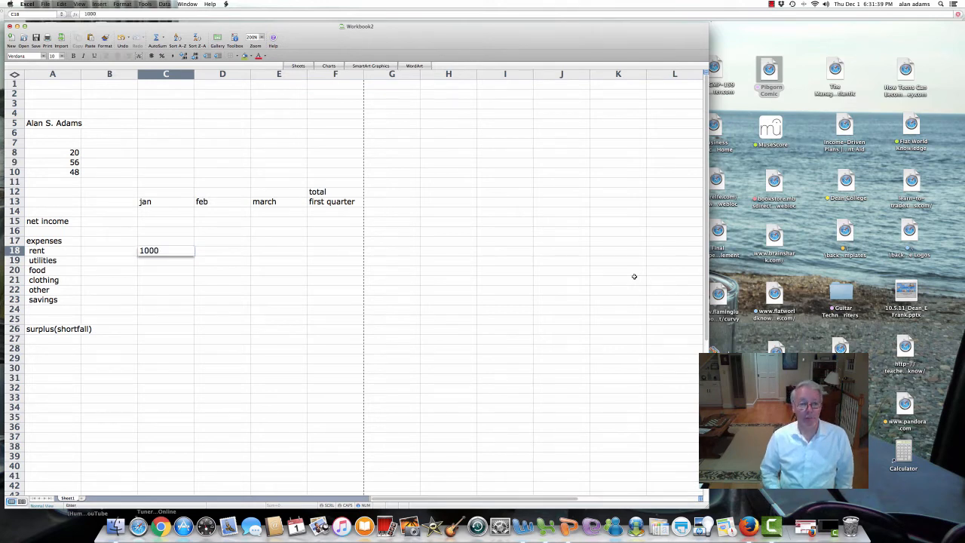
text(0)
key(Right)
text(1000)
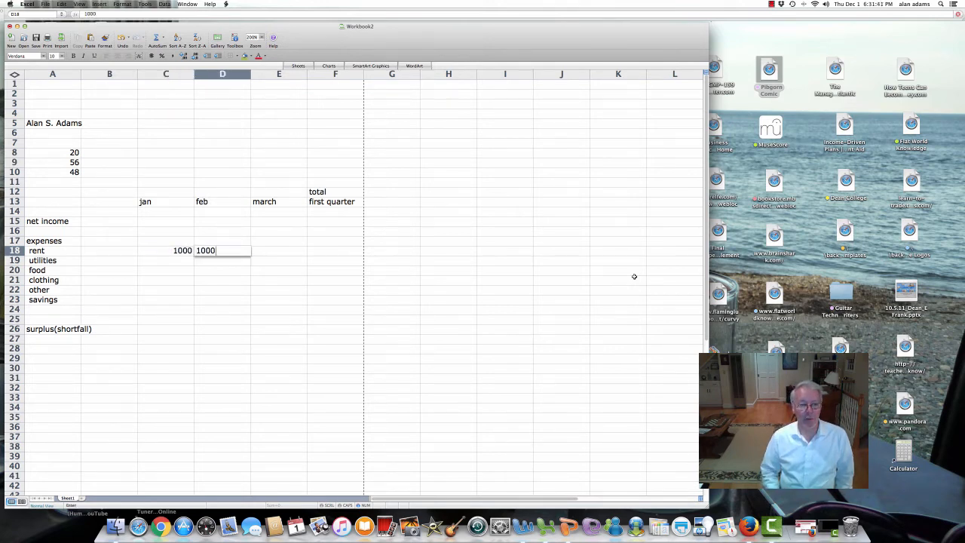
key(Return)
key(Up)
key(Right)
text(1000)
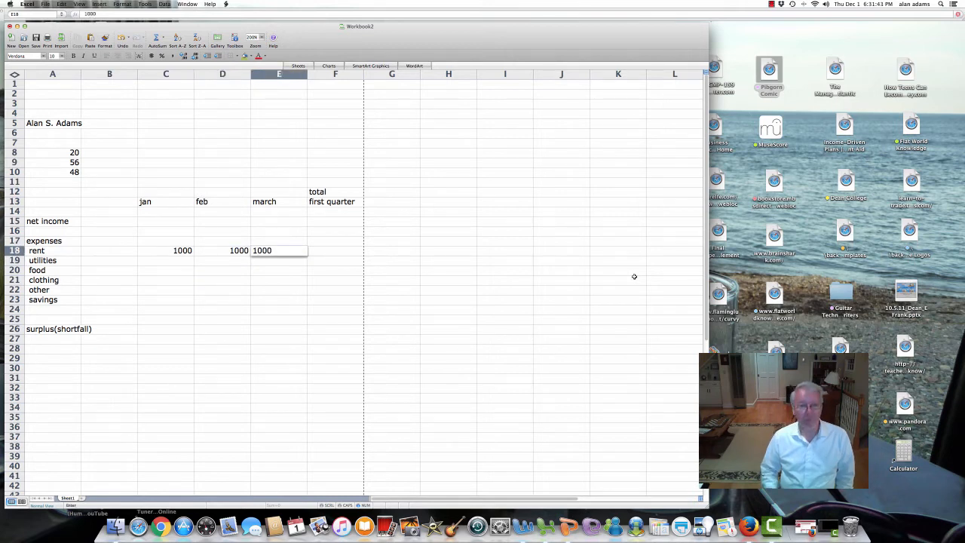
key(Return)
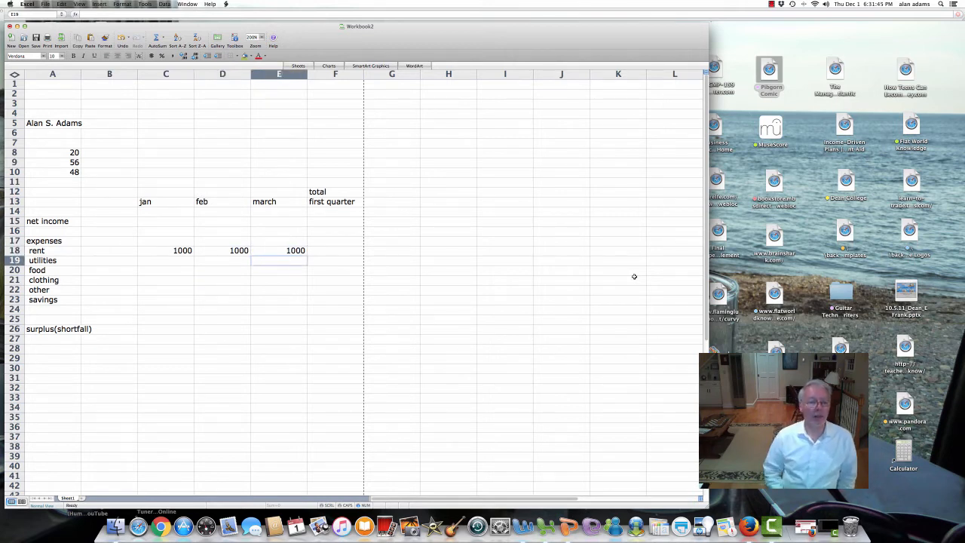
Step: Enter utilities of 100 for jan, feb and march in C19:E19
key(Left)
key(Left)
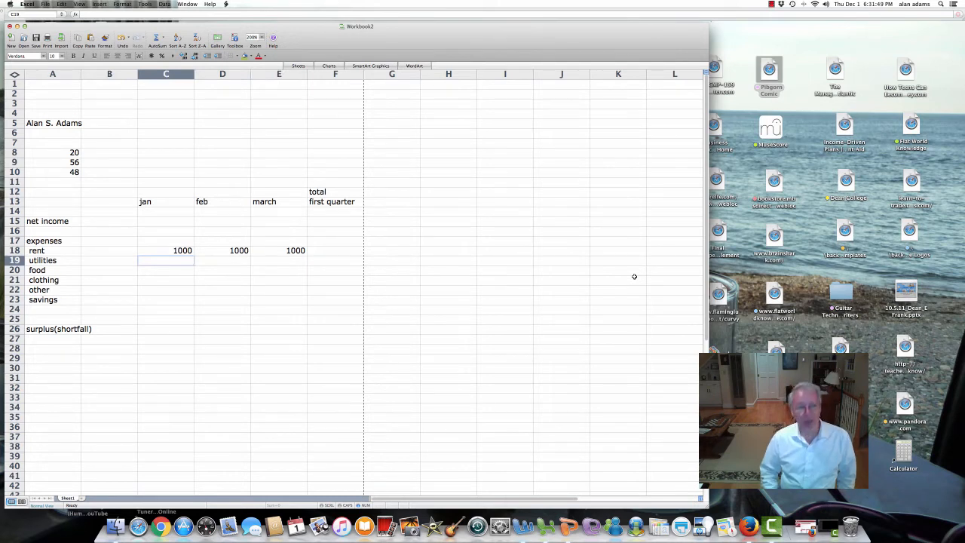
text(100)
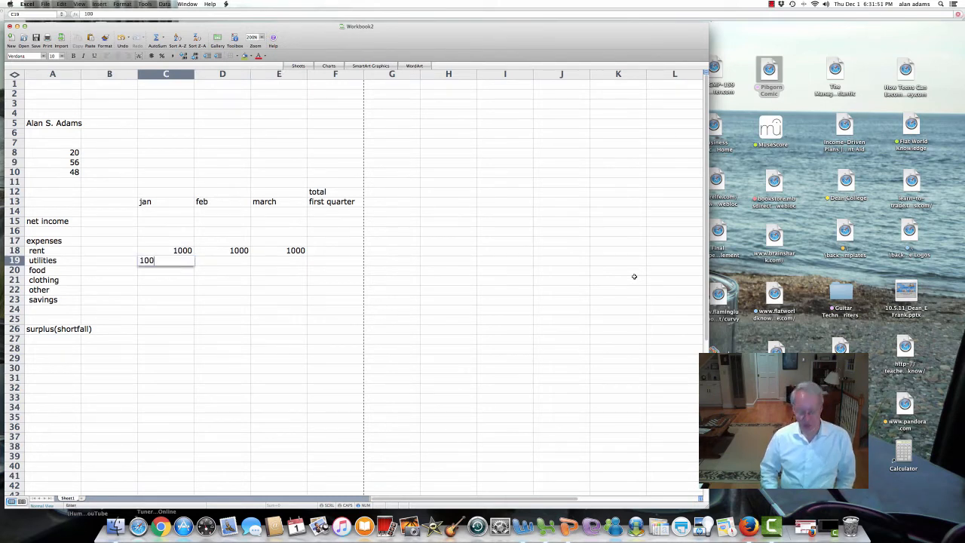
key(Return)
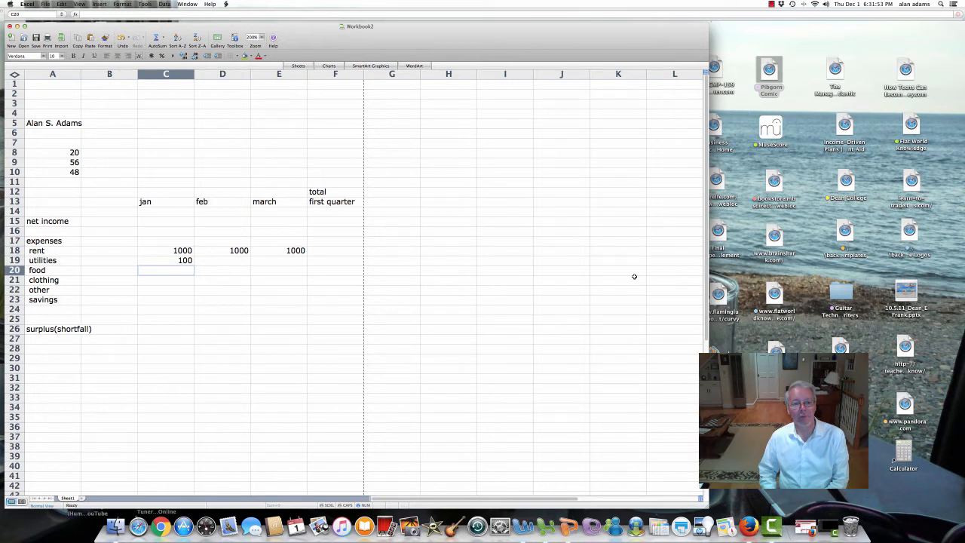
key(Up)
key(Right)
text(100)
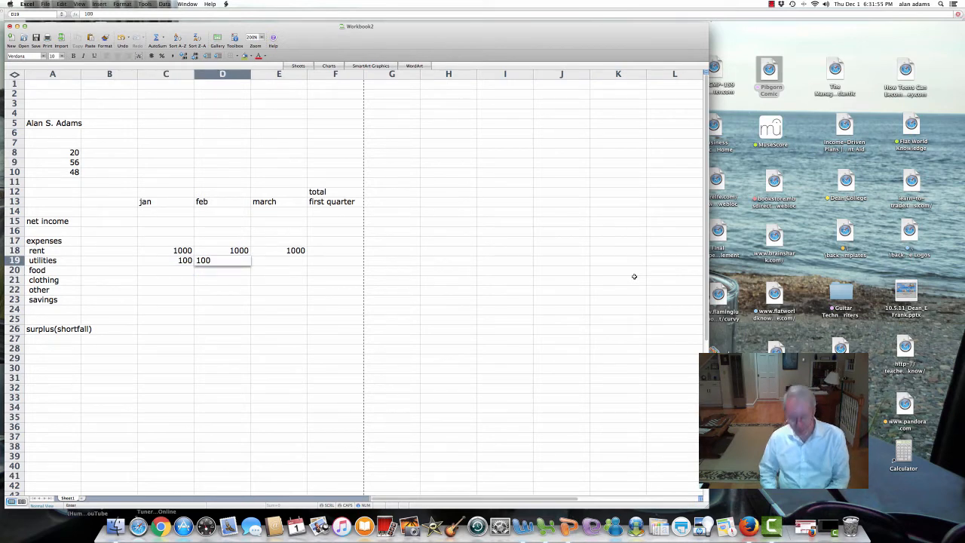
key(Tab)
text(100)
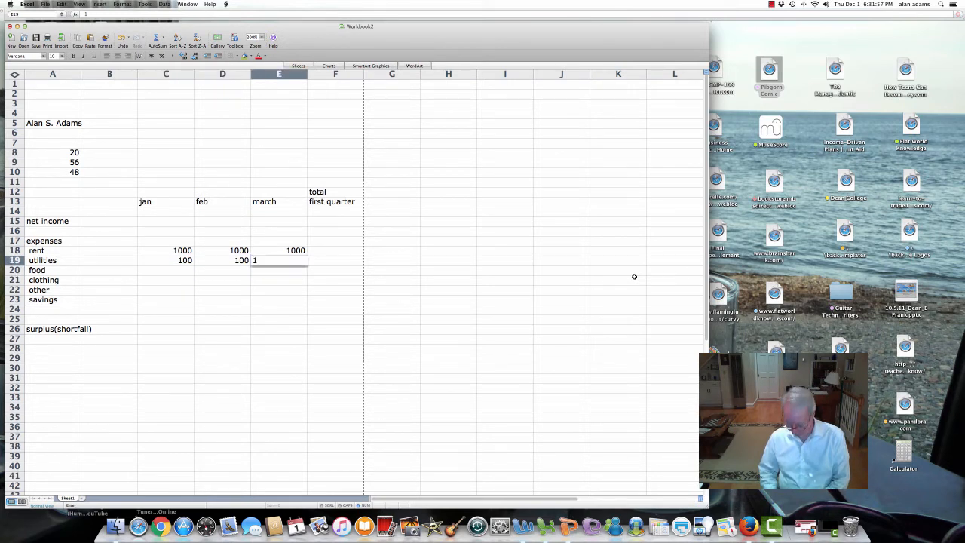
key(Tab)
key(Left)
key(Left)
key(Left)
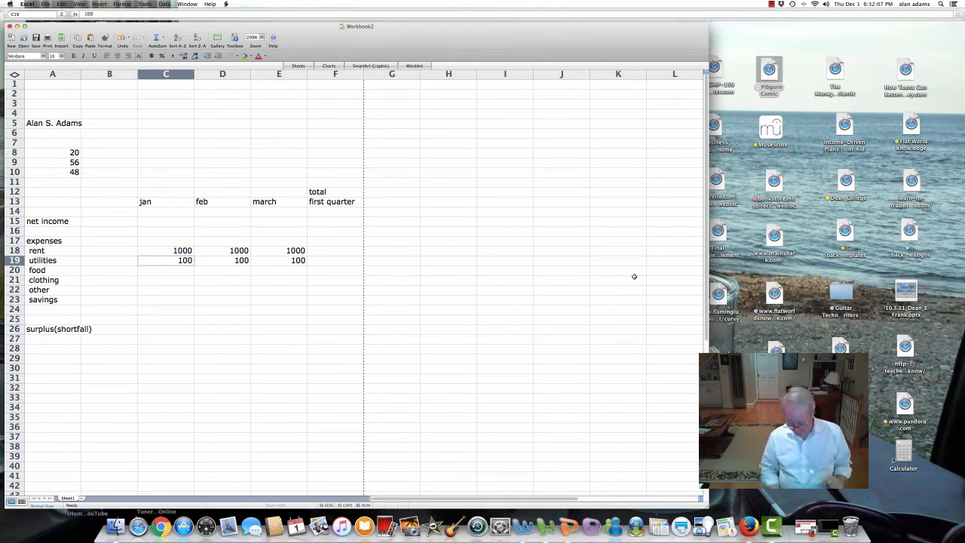
Step: Enter a January food amount in C20, trying 200 and then 140
key(Right)
key(Left)
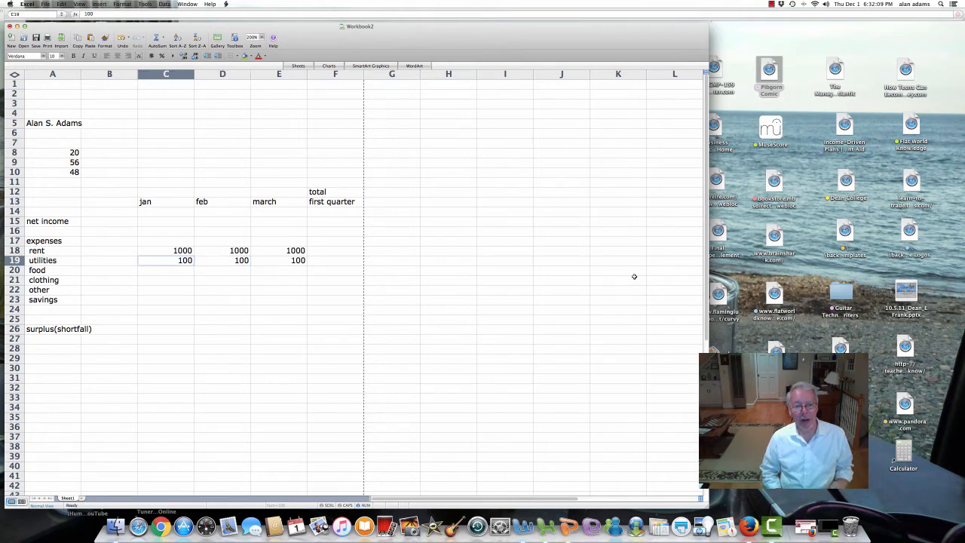
key(Down)
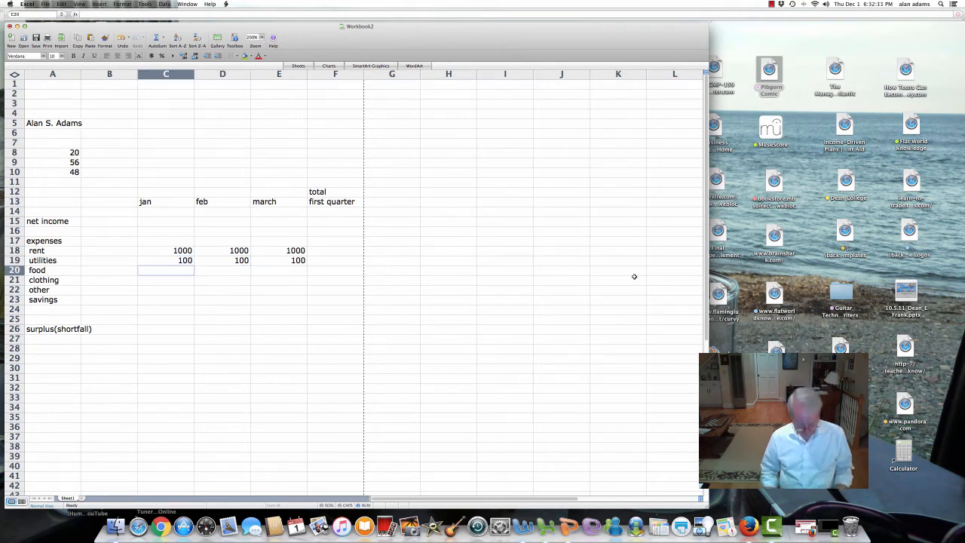
text(200)
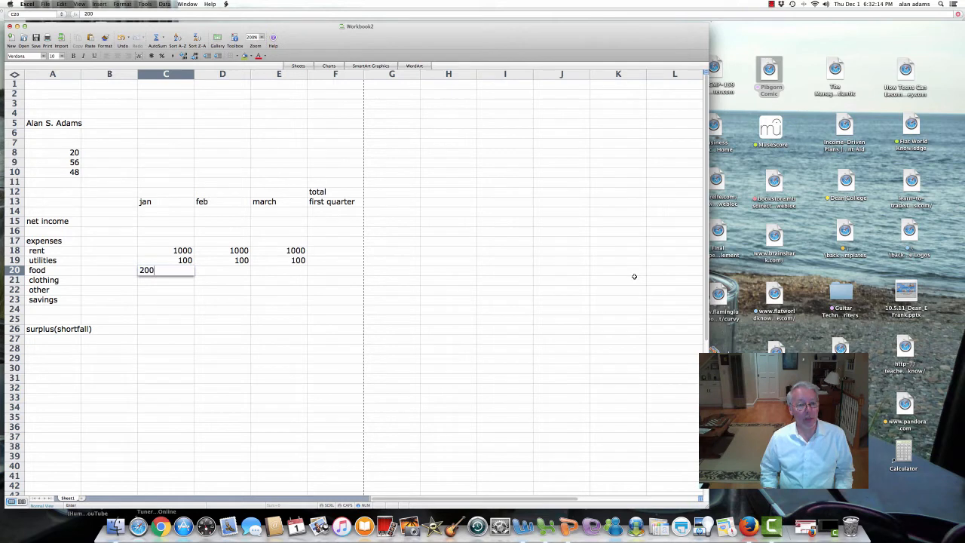
key(Return)
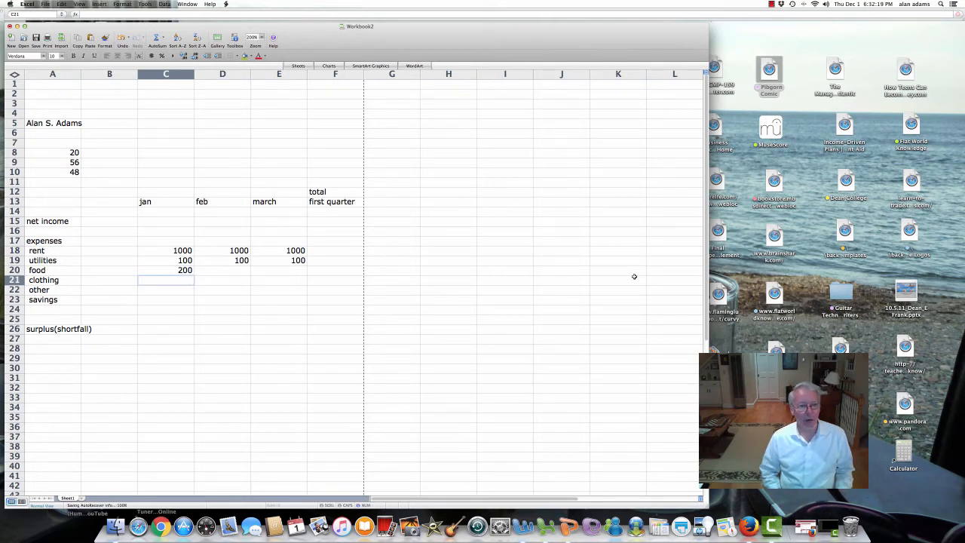
key(Up)
key(Up)
key(Up)
key(Right)
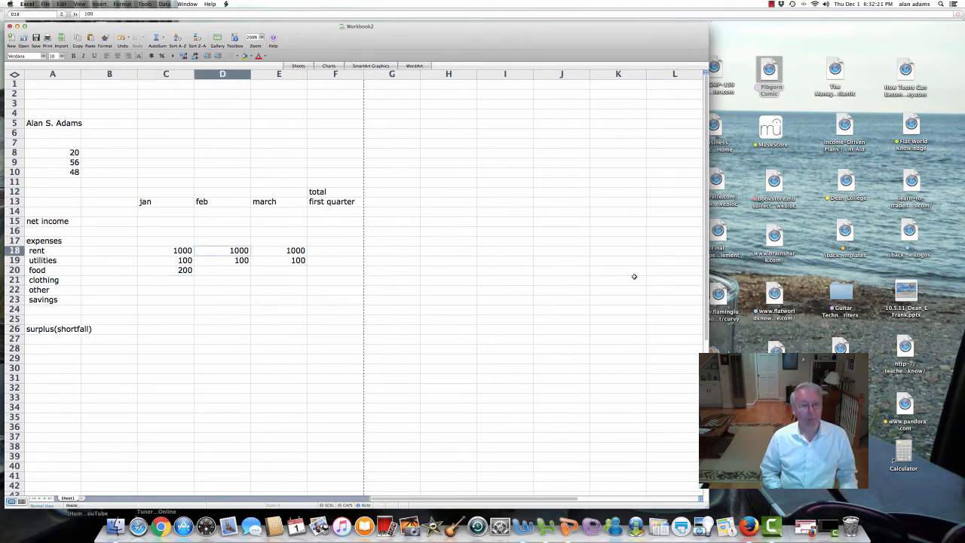
key(Down)
key(Down)
key(Left)
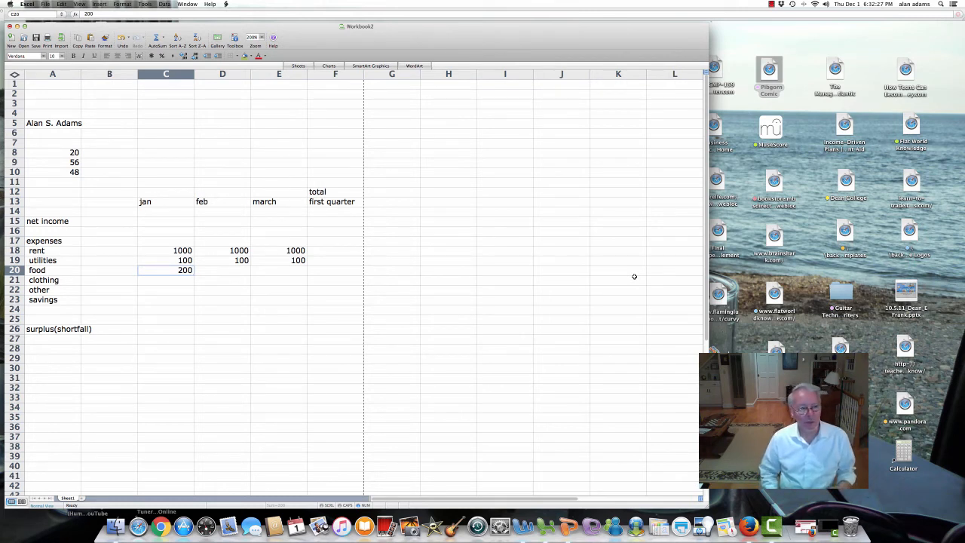
text(140)
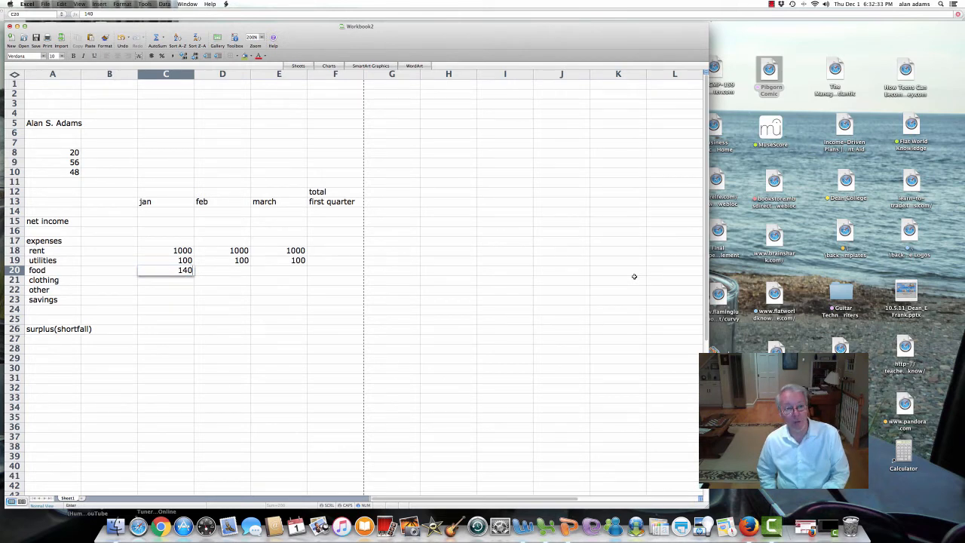
key(Left)
key(Left)
key(Right)
key(Right)
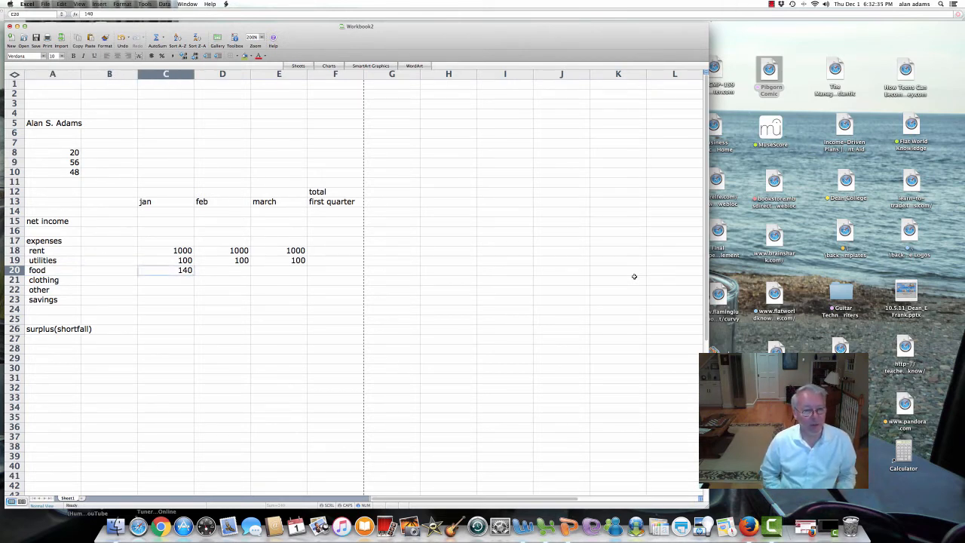
Step: Set food to 200 for jan and feb and 250 for march in C20:E20
text(200)
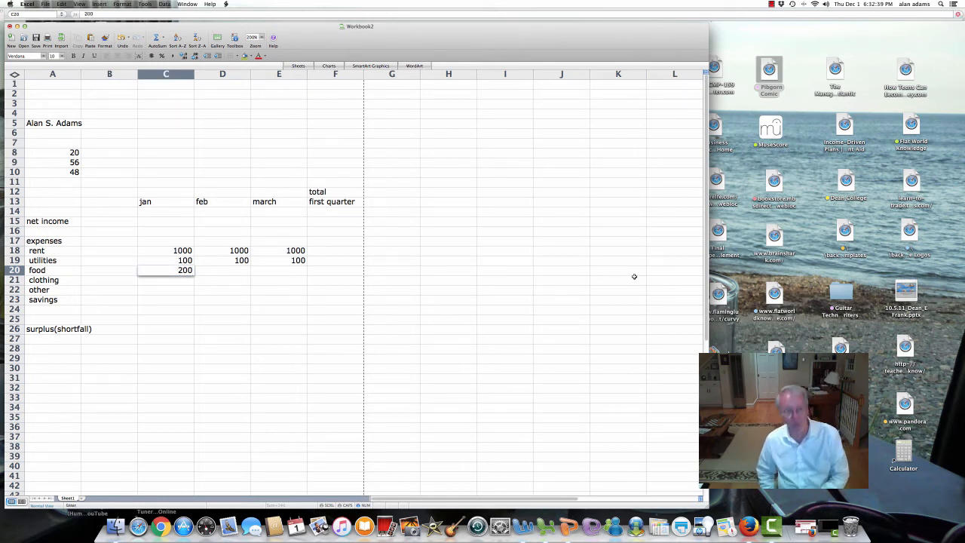
key(Right)
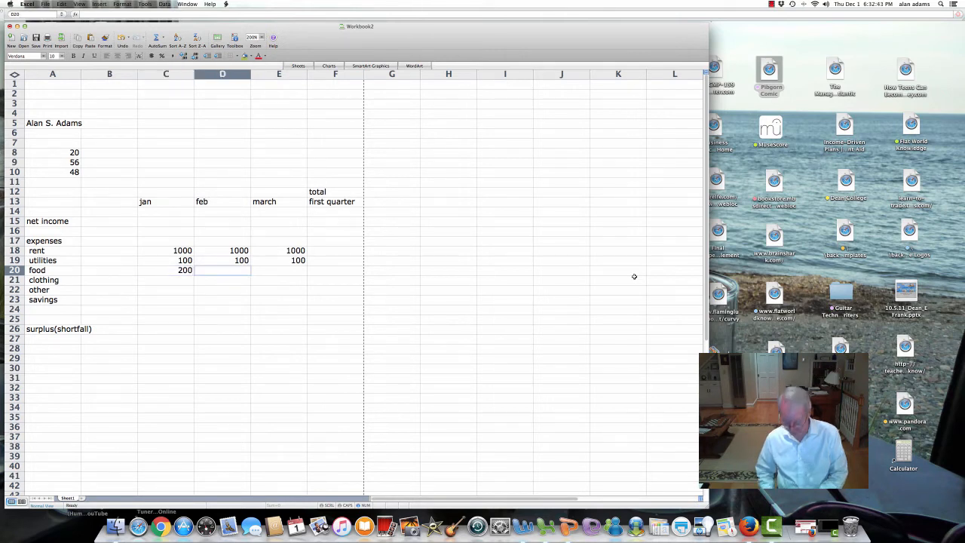
text(200)
key(Right)
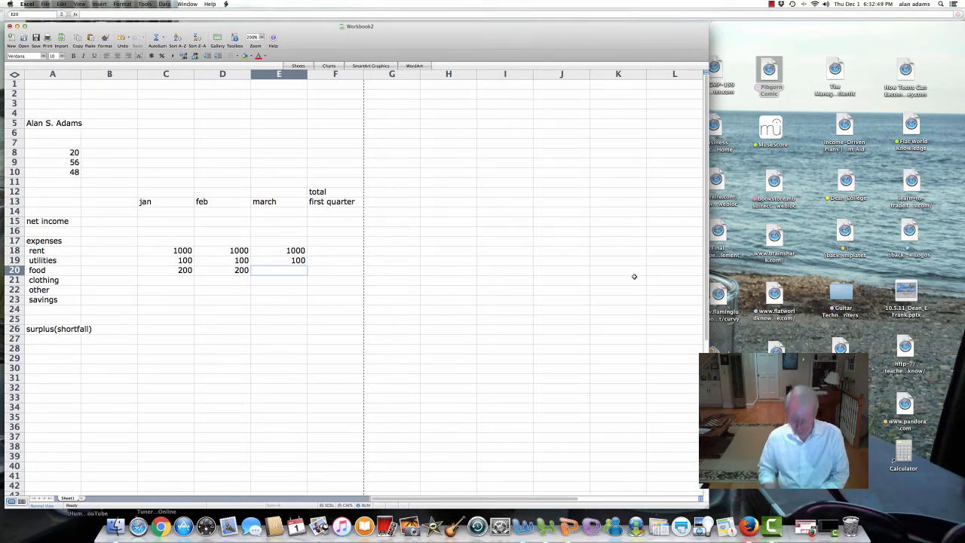
text(250)
key(Return)
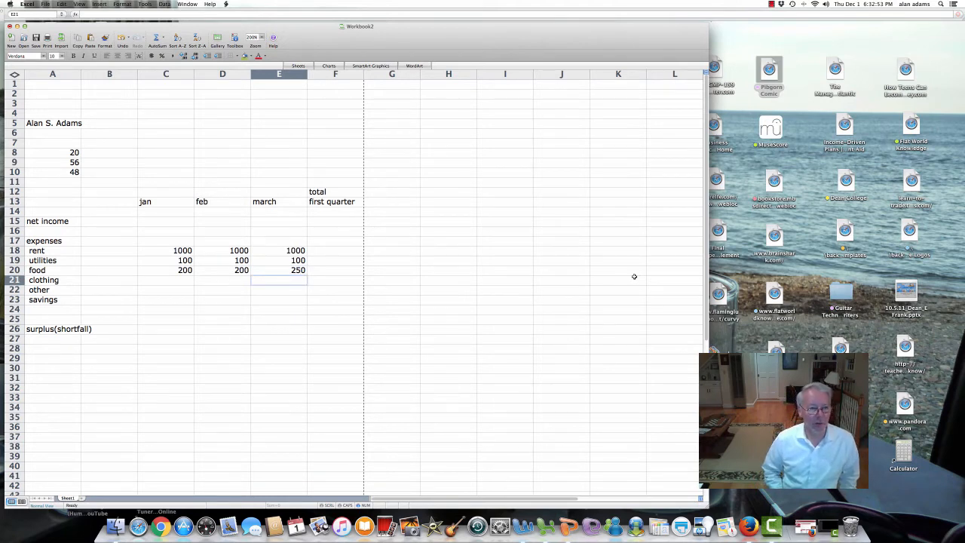
key(Left)
key(Left)
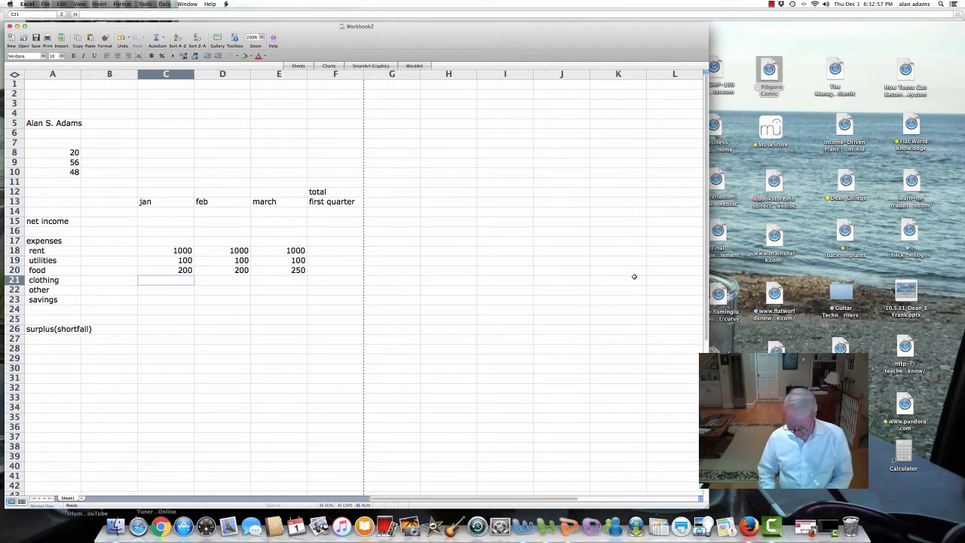
Step: Enter clothing amounts 50, 60 and 50 in C21:E21
text(50)
key(Tab)
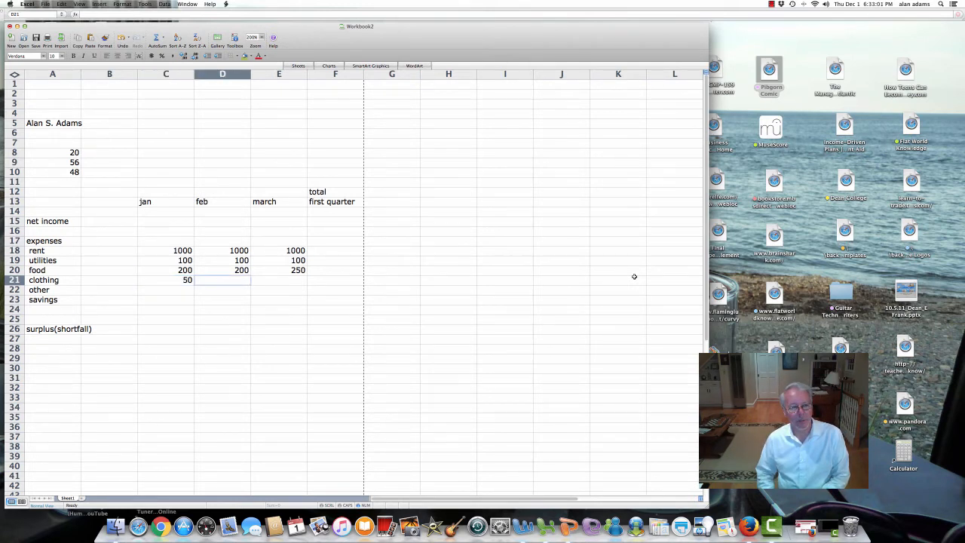
text(60)
key(Return)
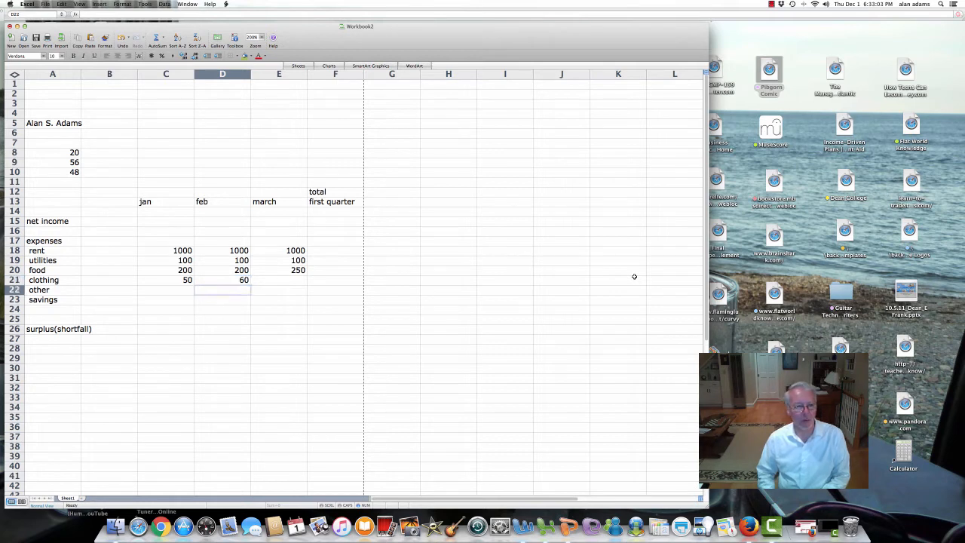
key(Up)
key(Right)
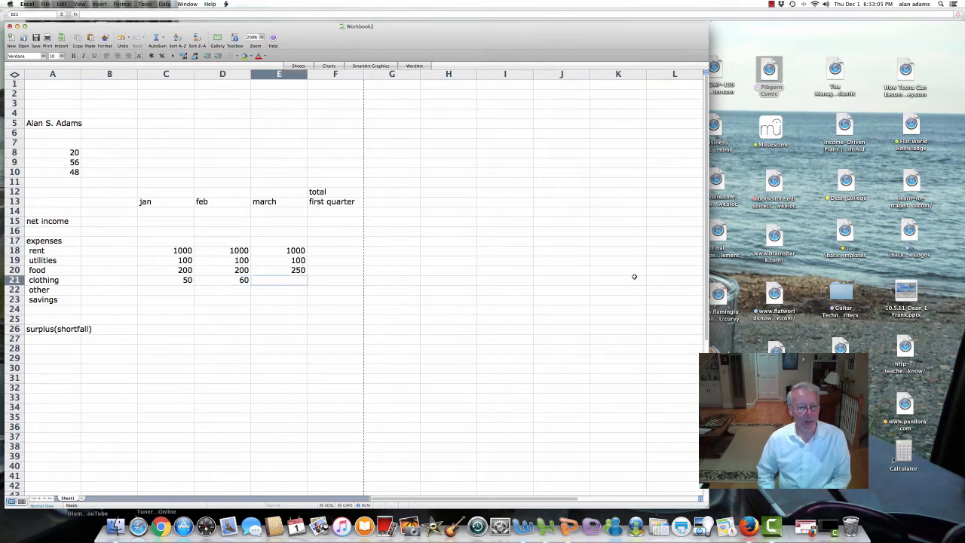
text(50)
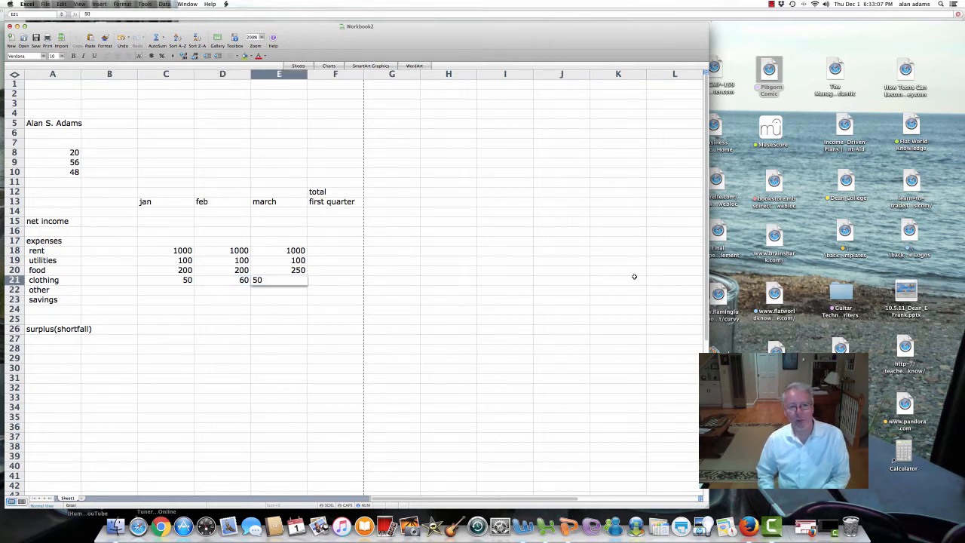
key(Return)
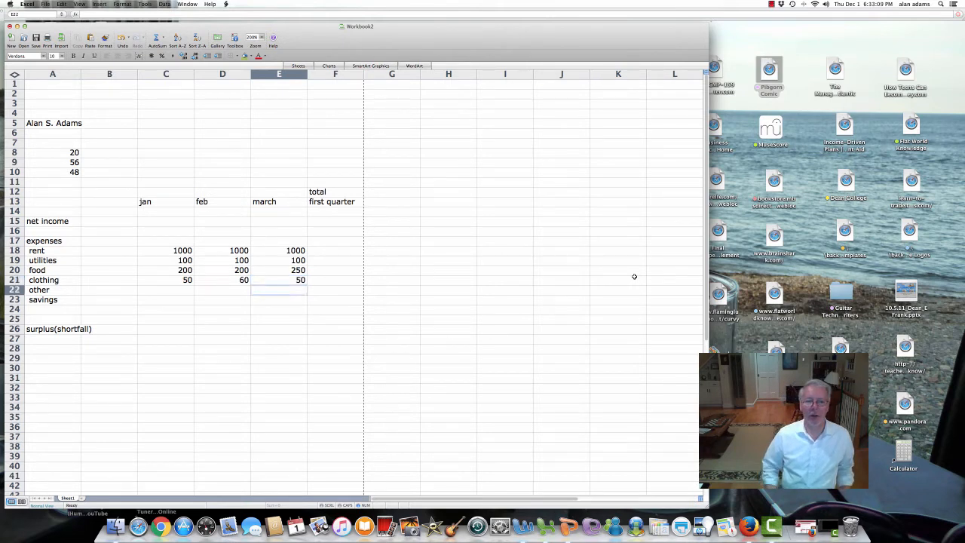
key(Left)
key(Left)
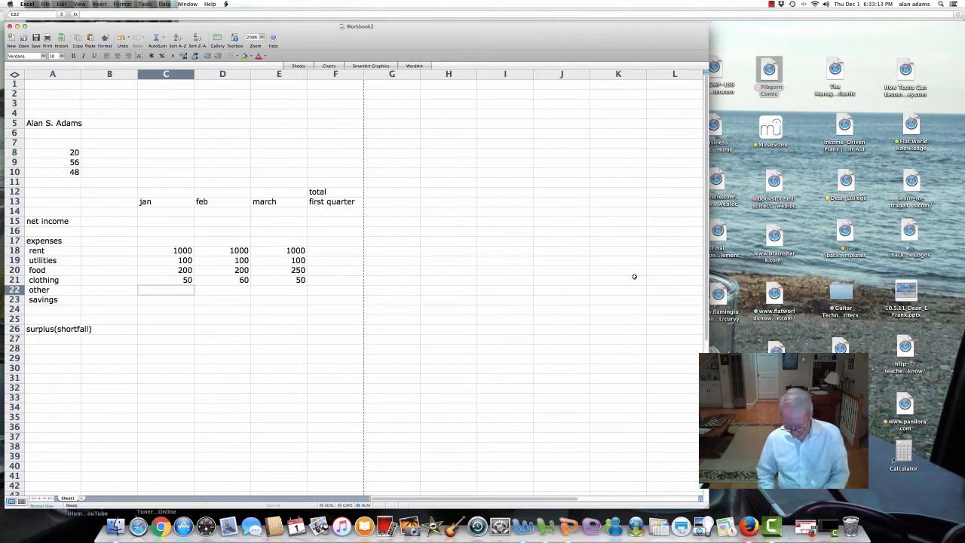
Step: Enter other expenses of 40 for each month in C22:E22
text(40)
key(Tab)
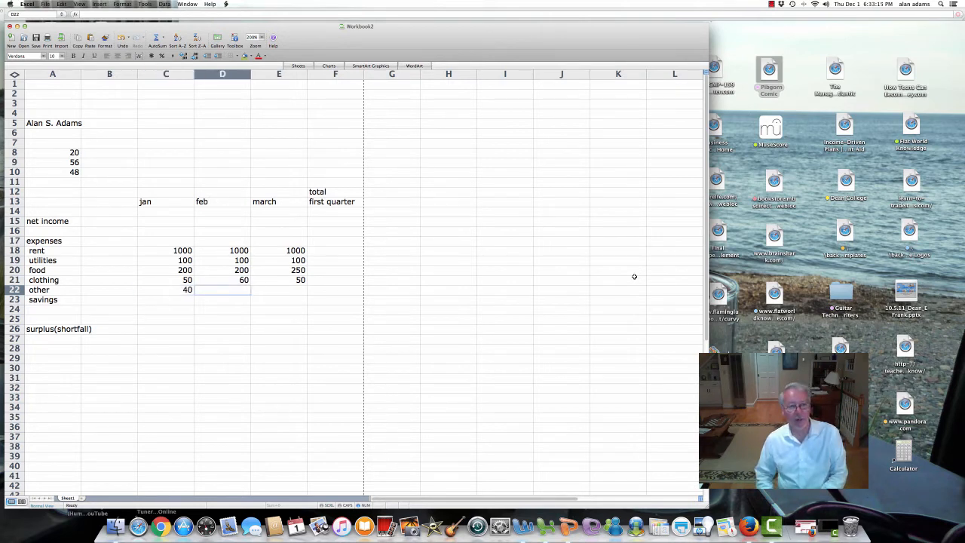
text(40)
key(Tab)
text(40)
key(Tab)
key(Left)
key(Left)
key(Left)
key(Down)
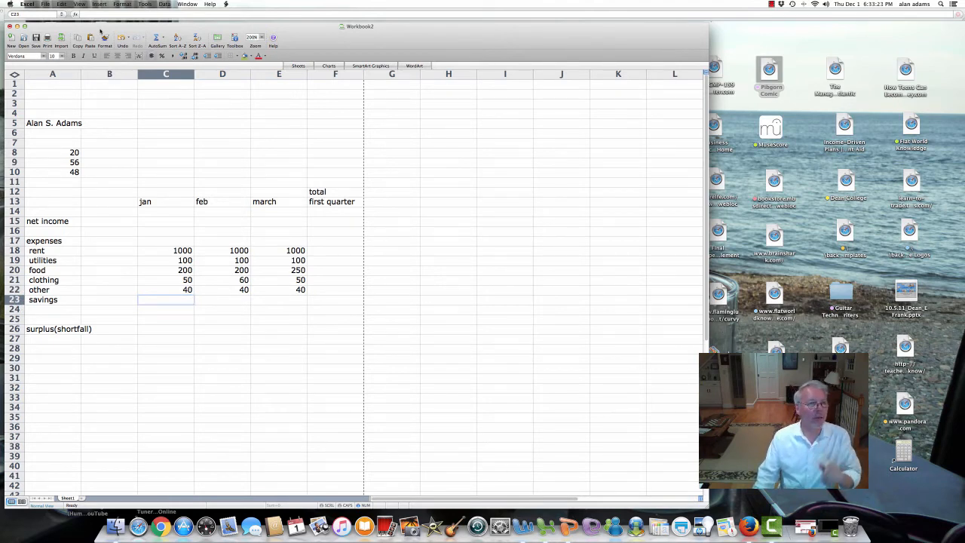
Step: Save the workbook as 'alan worksheet 120116' in a Documents subfolder
click(35, 40)
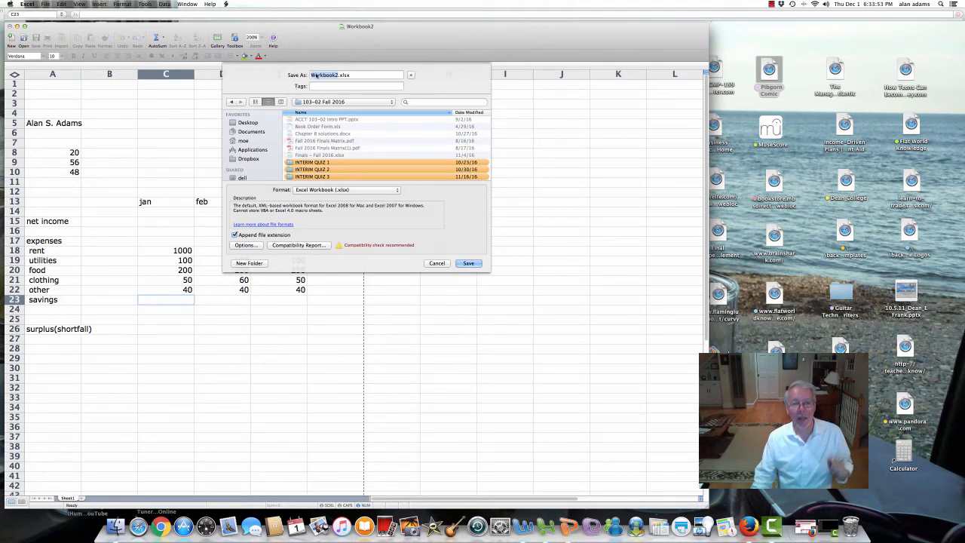
click(252, 132)
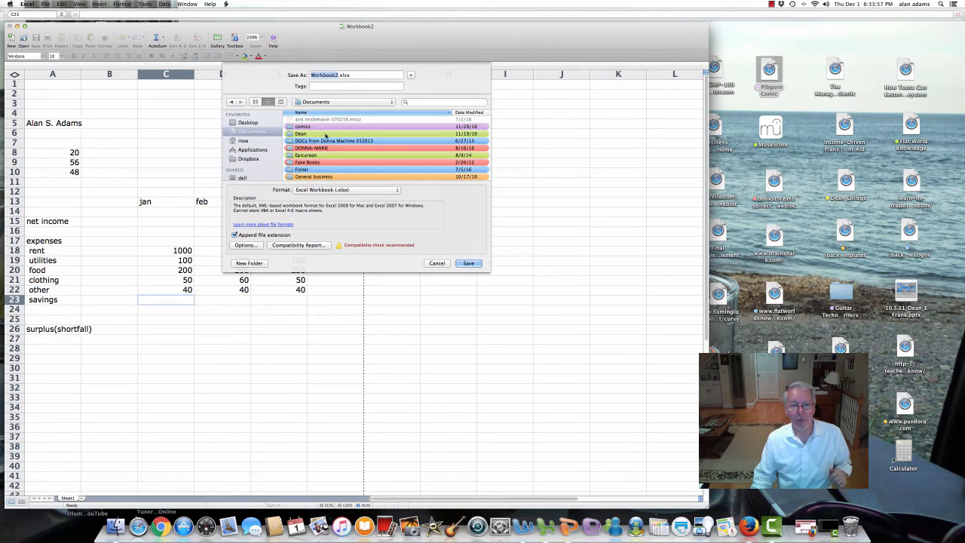
click(326, 135)
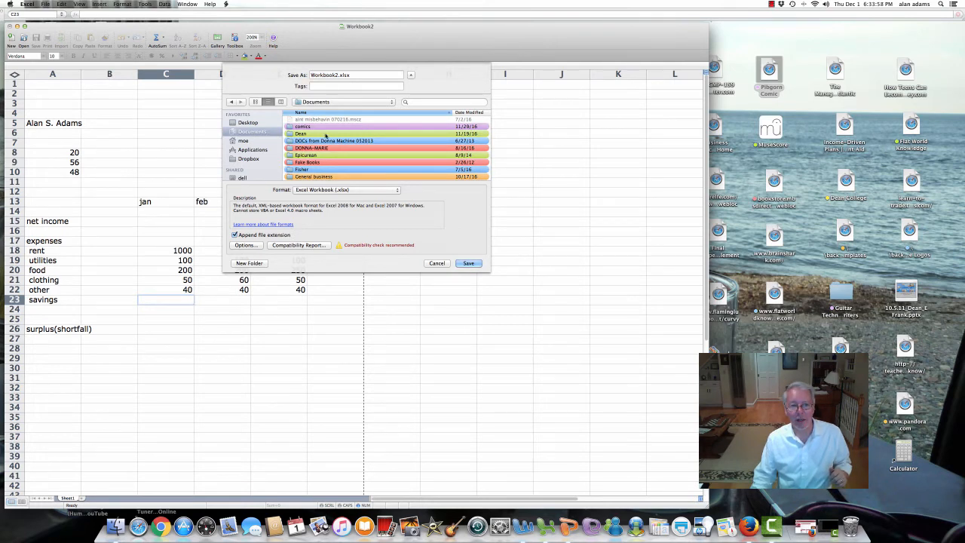
double_click(326, 134)
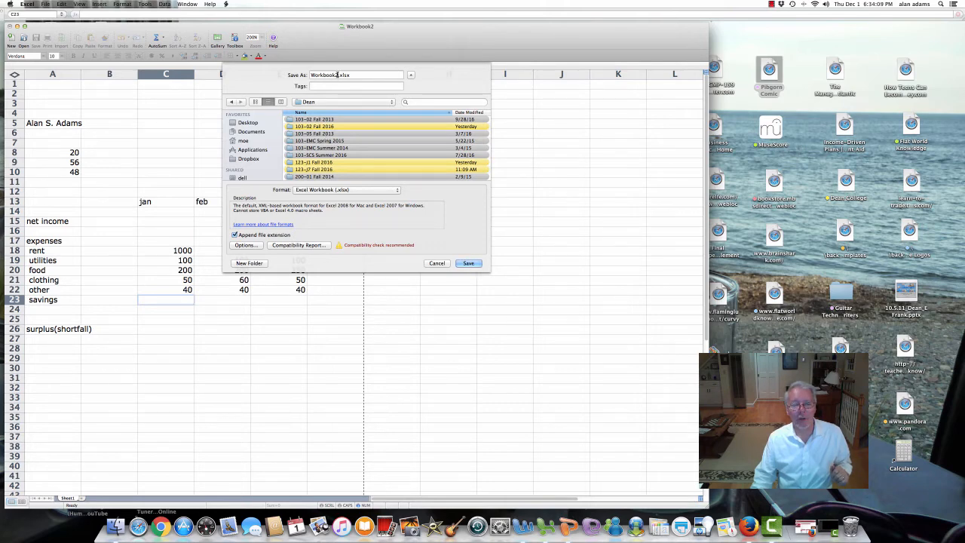
drag(337, 75, 303, 76)
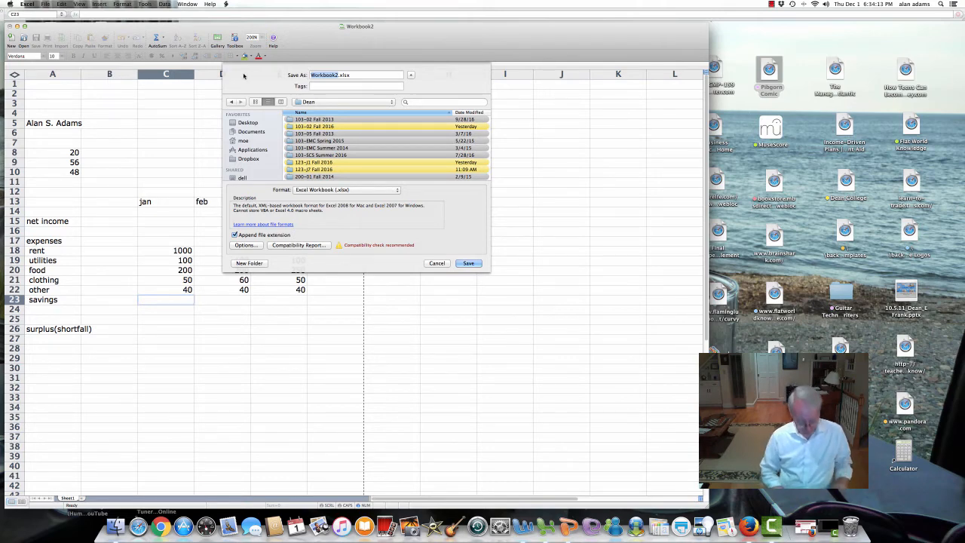
text(alan)
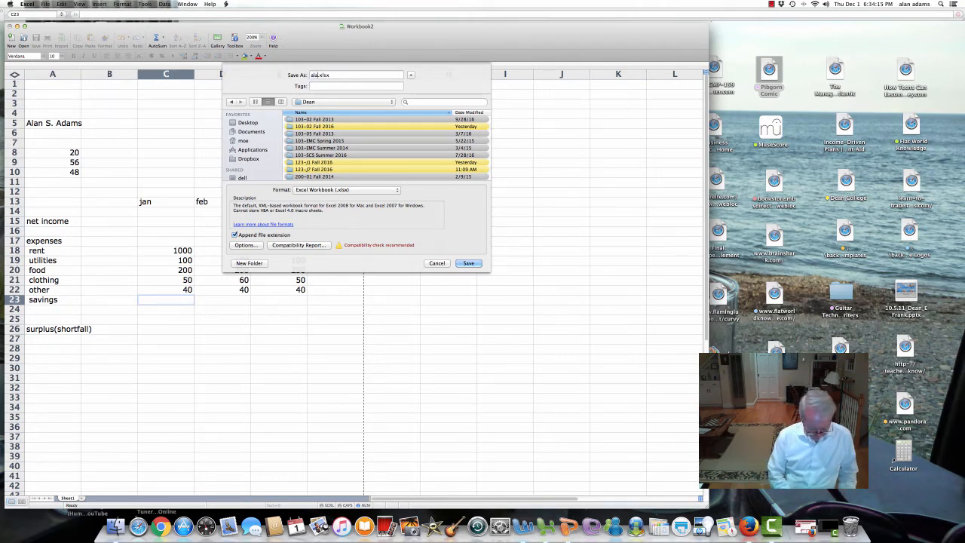
text( worksheet)
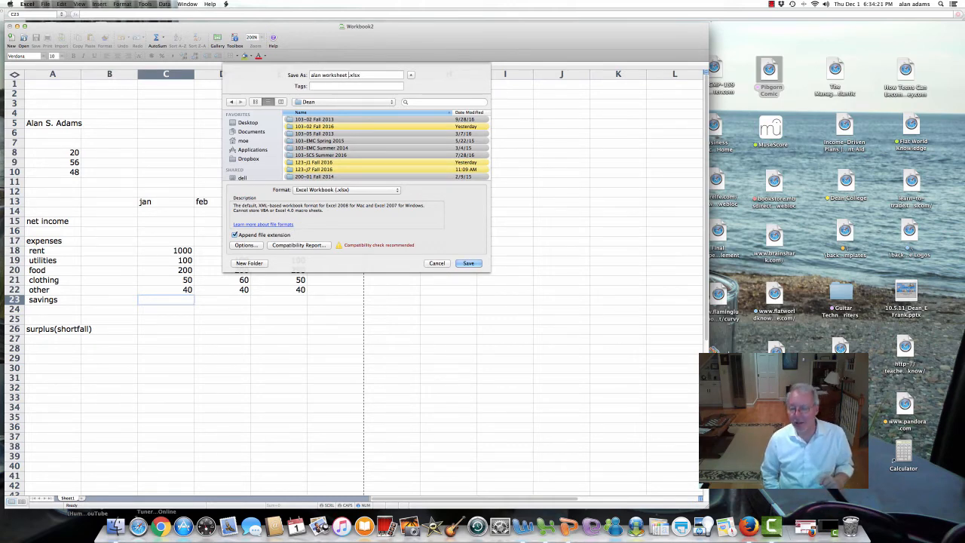
text( 120116)
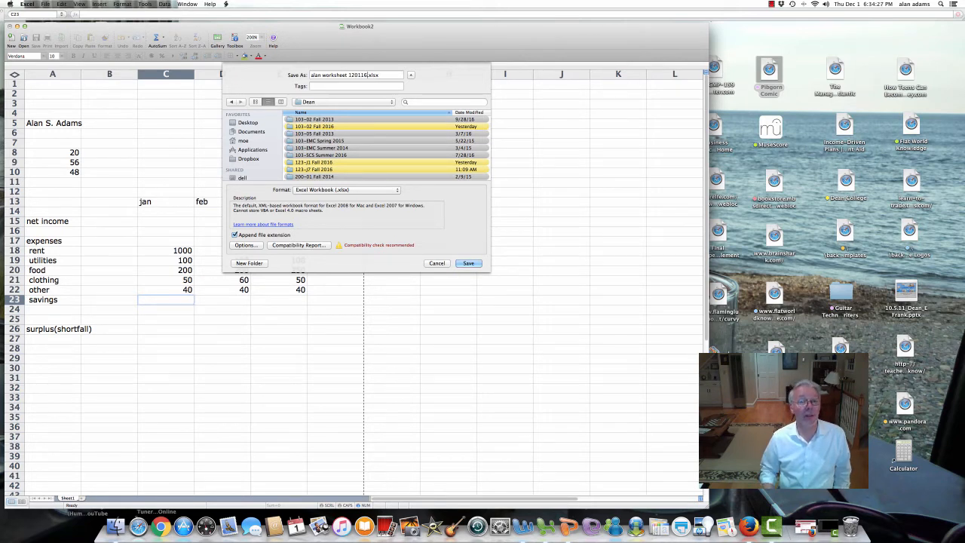
key(Return)
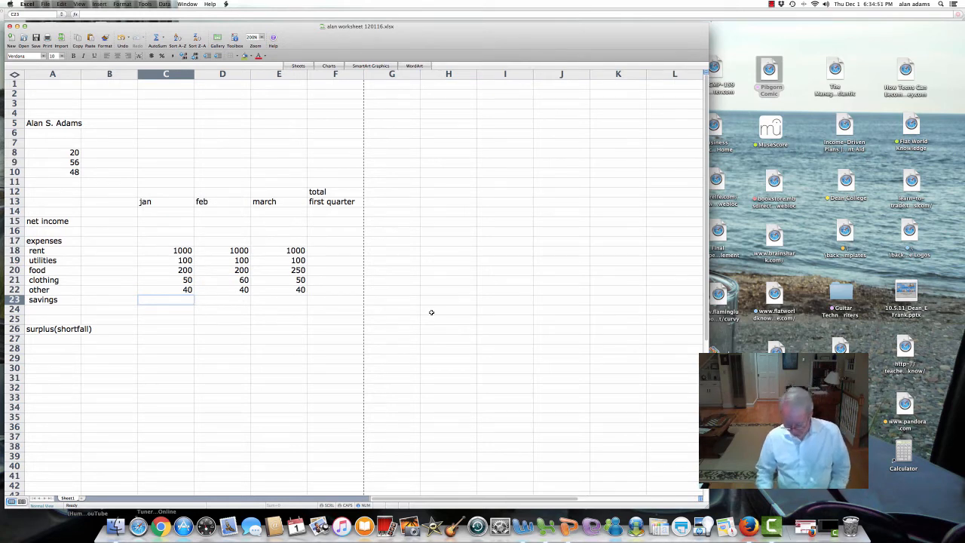
text(80)
key(Tab)
text(80)
key(Tab)
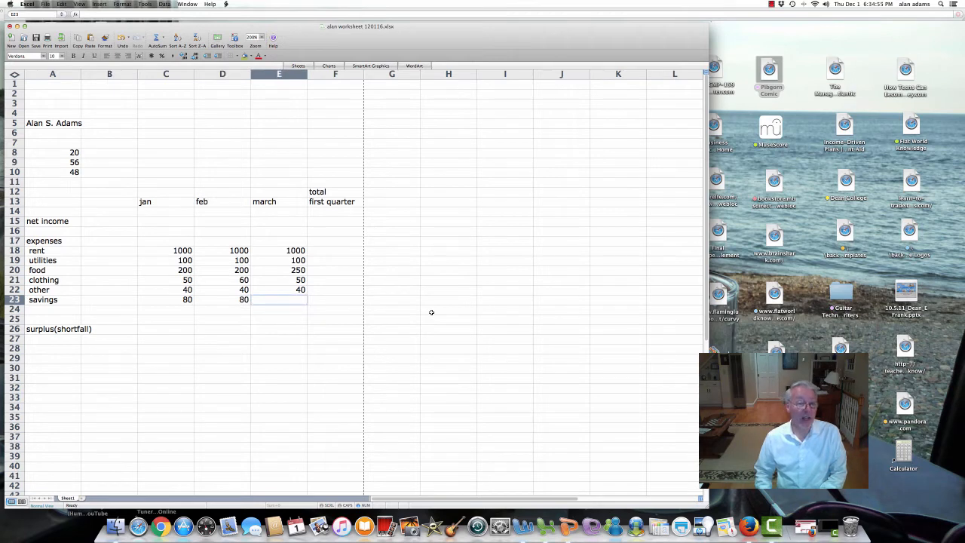
text(100)
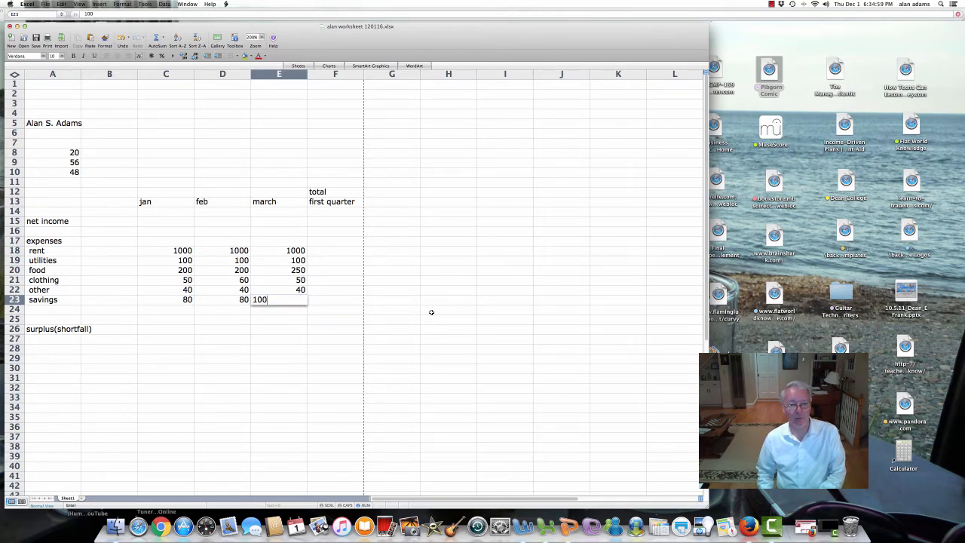
key(Return)
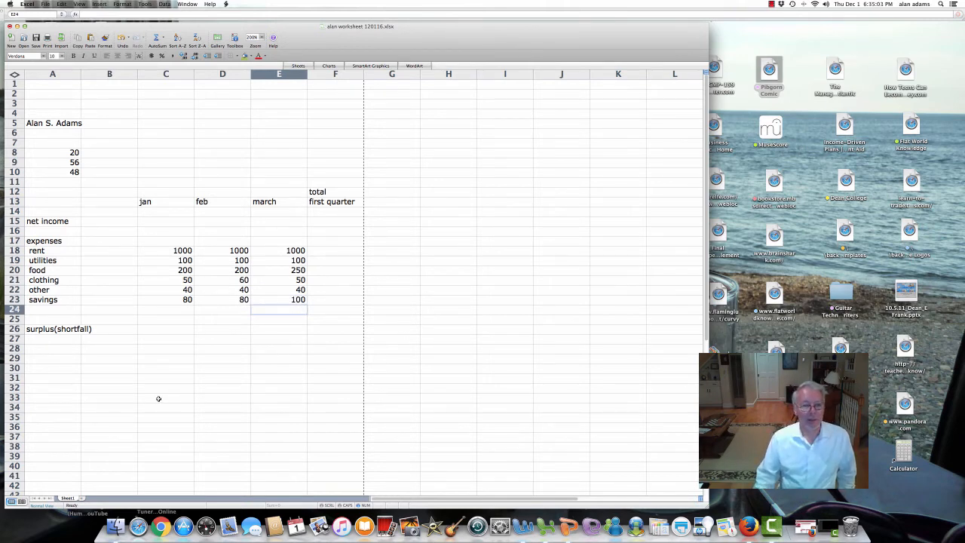
click(64, 312)
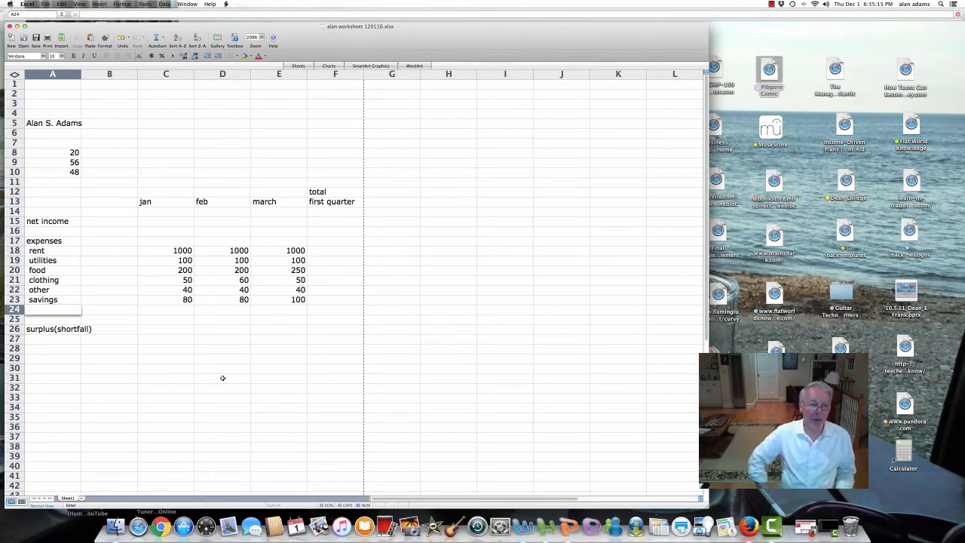
Step: Type the indented 'total expenses' label into A24
text(tota)
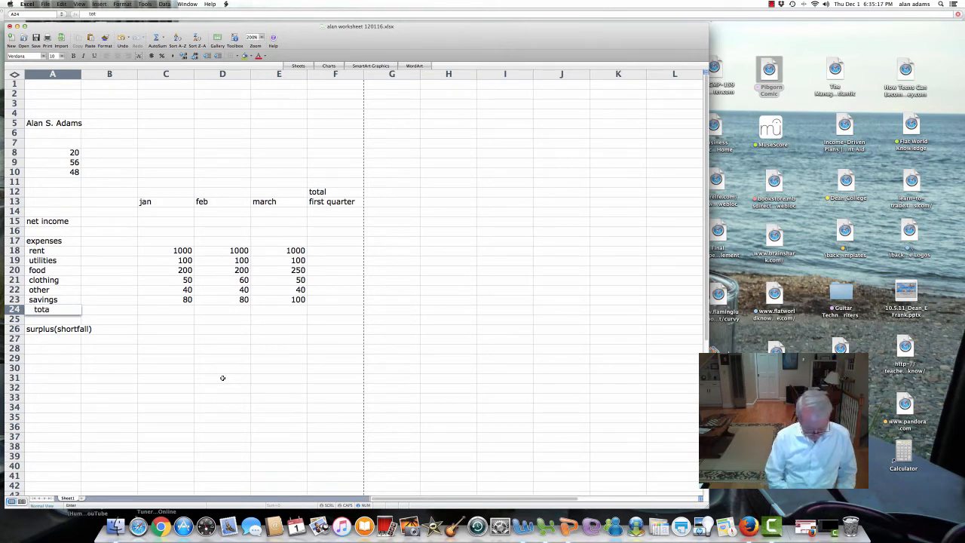
text(l expenses)
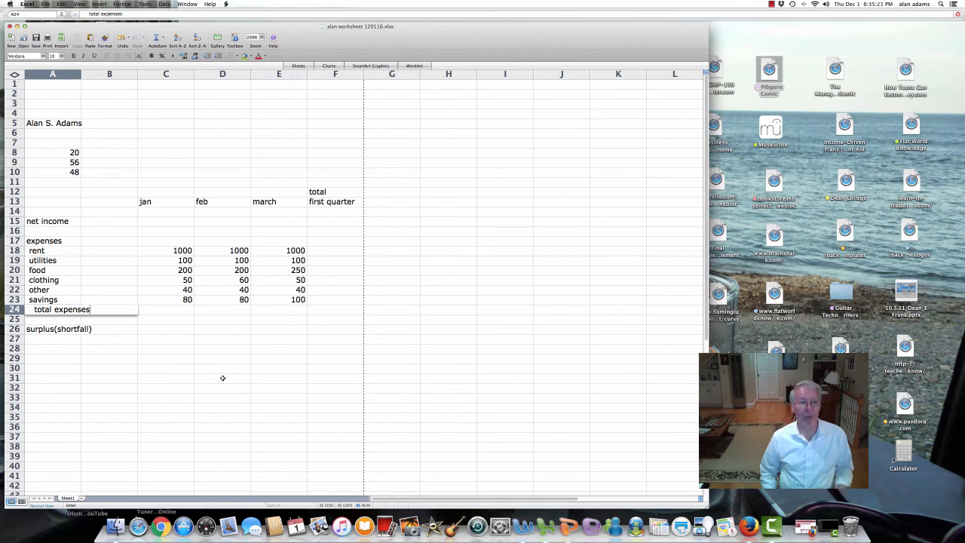
key(Return)
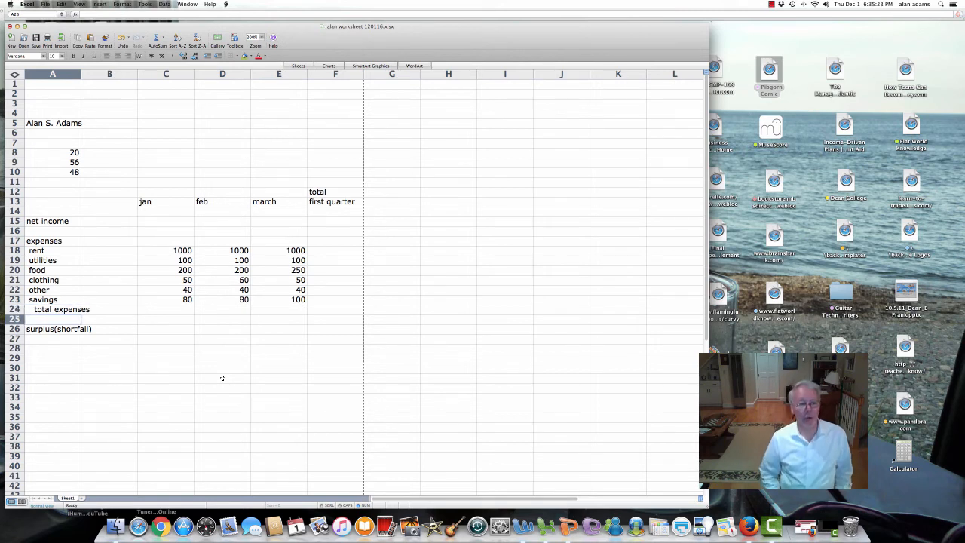
key(Up)
key(Right)
key(Right)
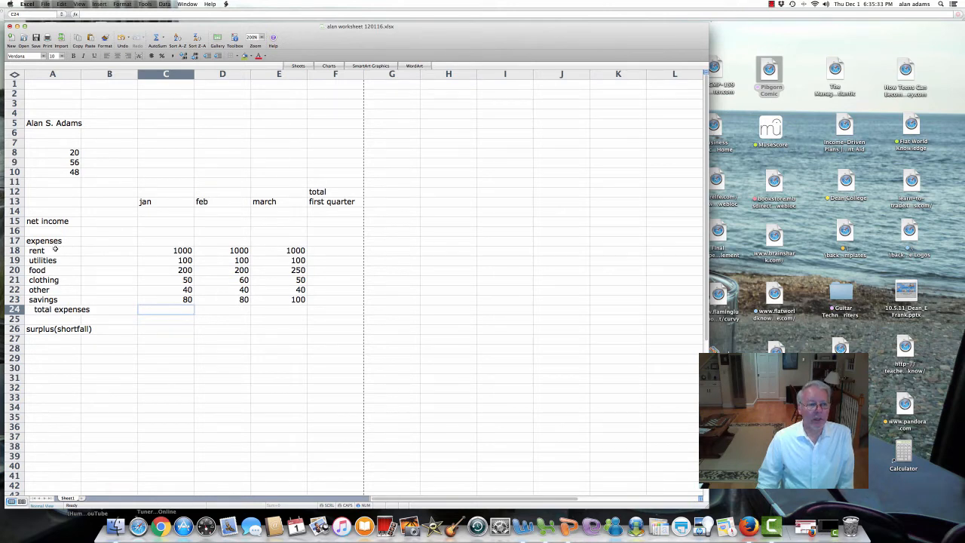
Step: Demonstrate selecting the expense labels, column C, row 8 and a cell block from C7
drag(55, 243, 49, 305)
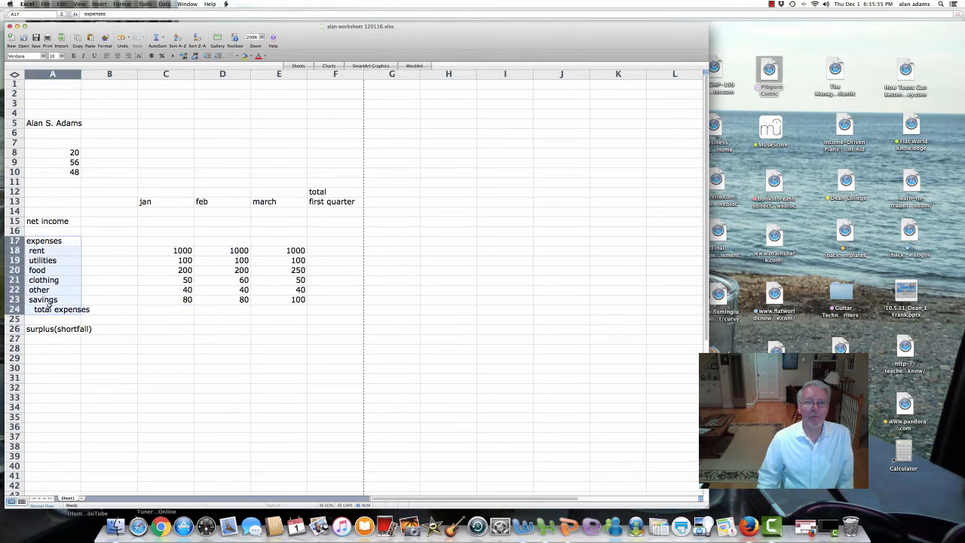
click(54, 202)
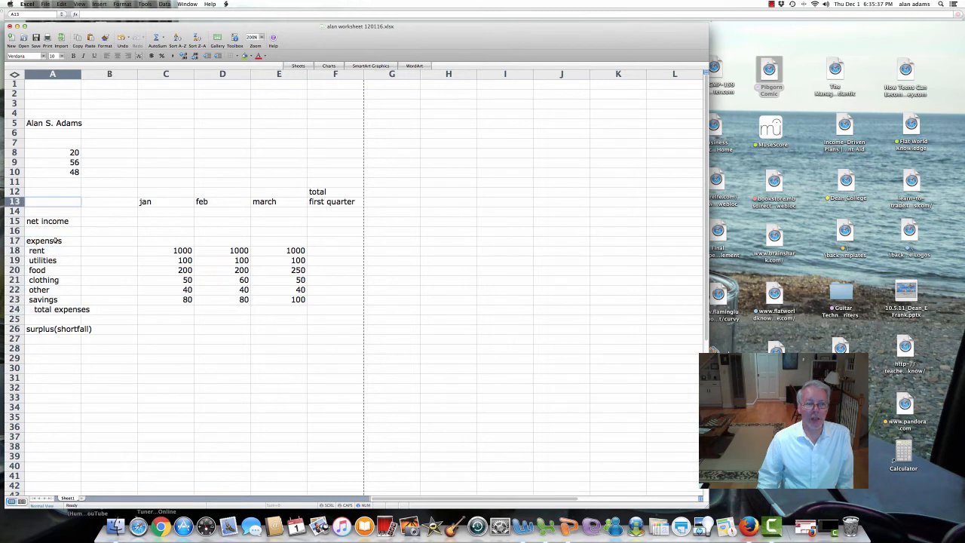
drag(56, 242, 53, 300)
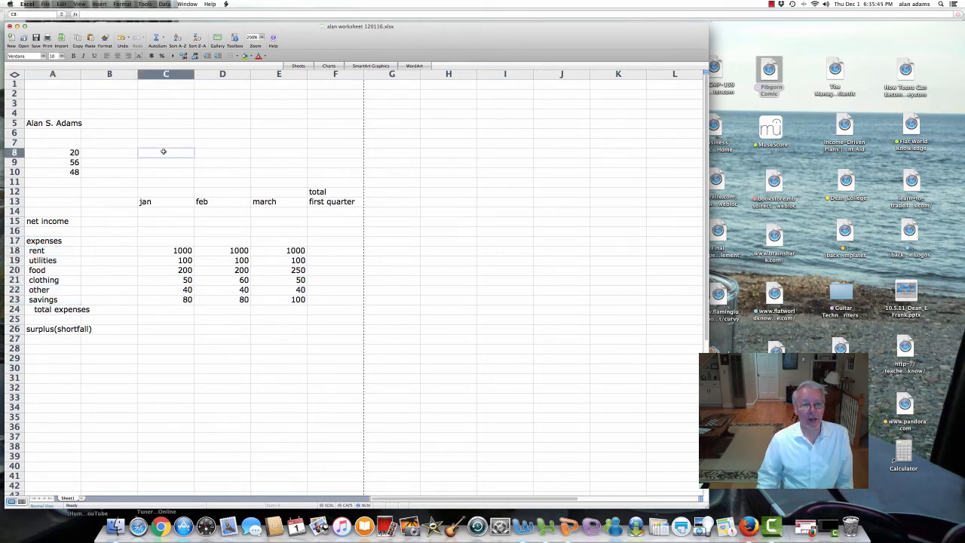
click(184, 76)
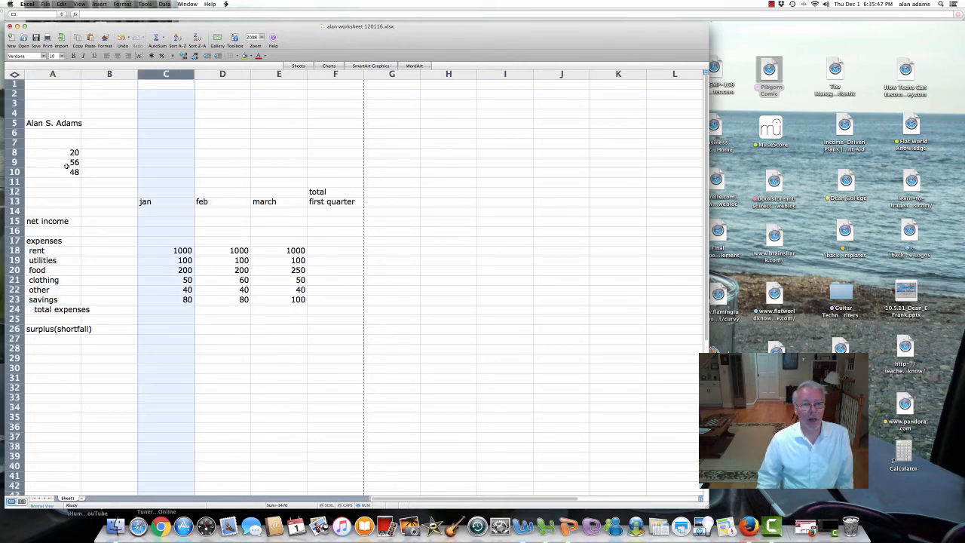
click(13, 152)
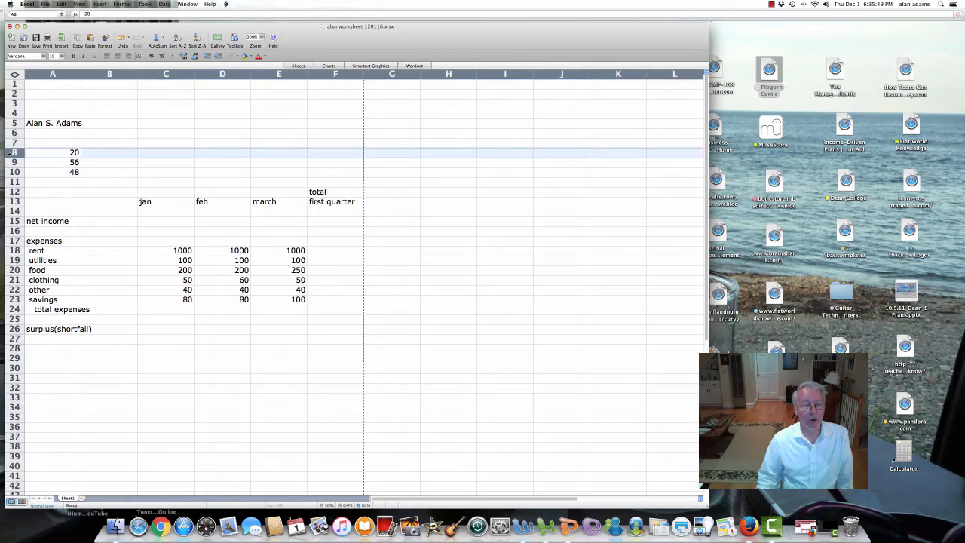
click(156, 141)
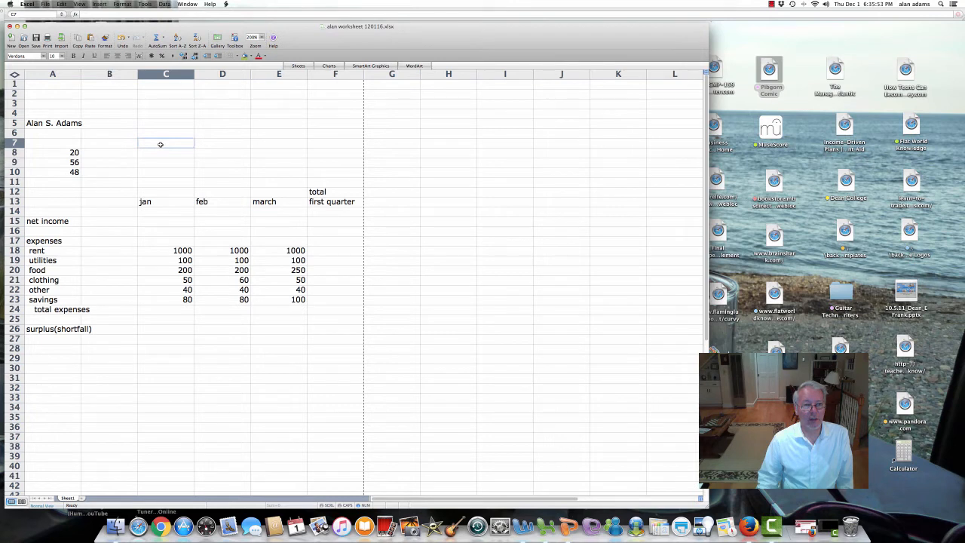
drag(161, 144, 319, 325)
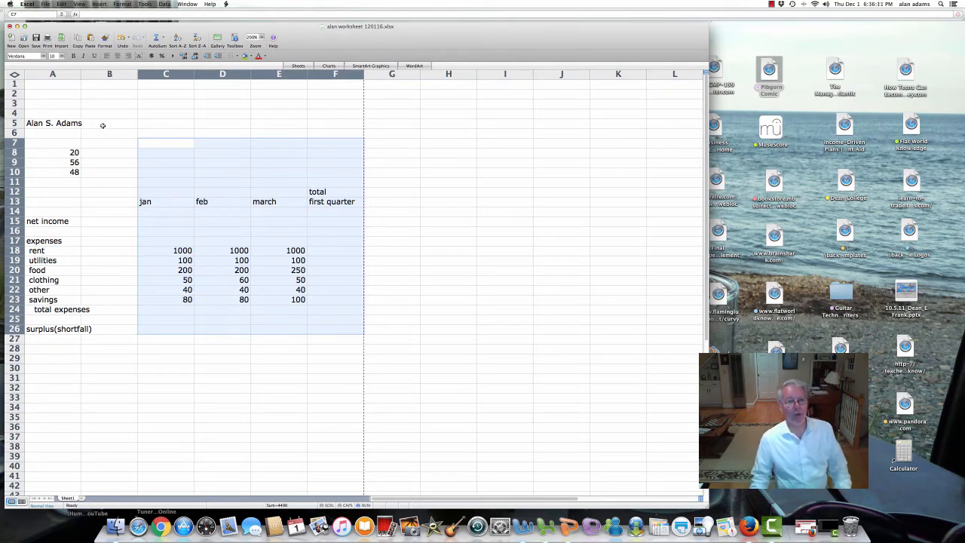
click(171, 134)
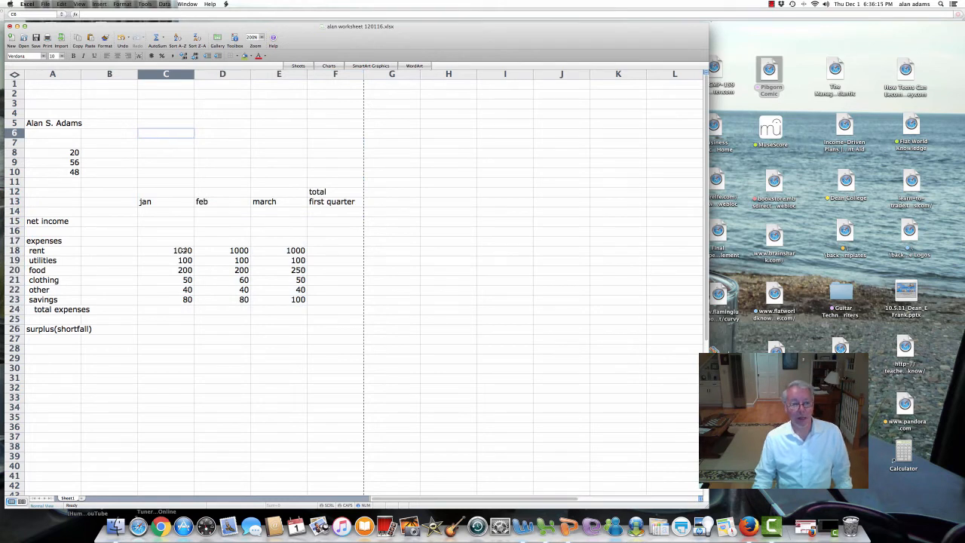
click(179, 300)
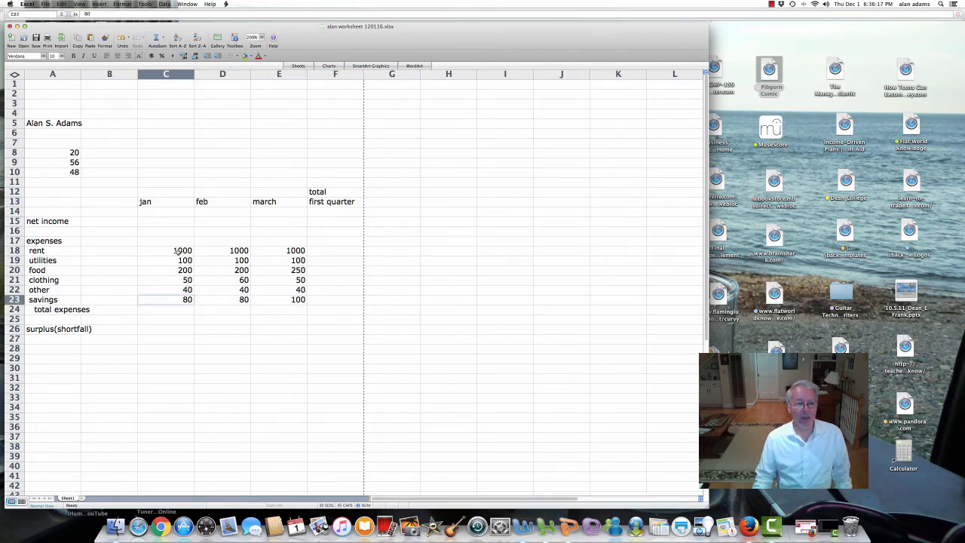
click(179, 251)
drag(177, 272, 176, 299)
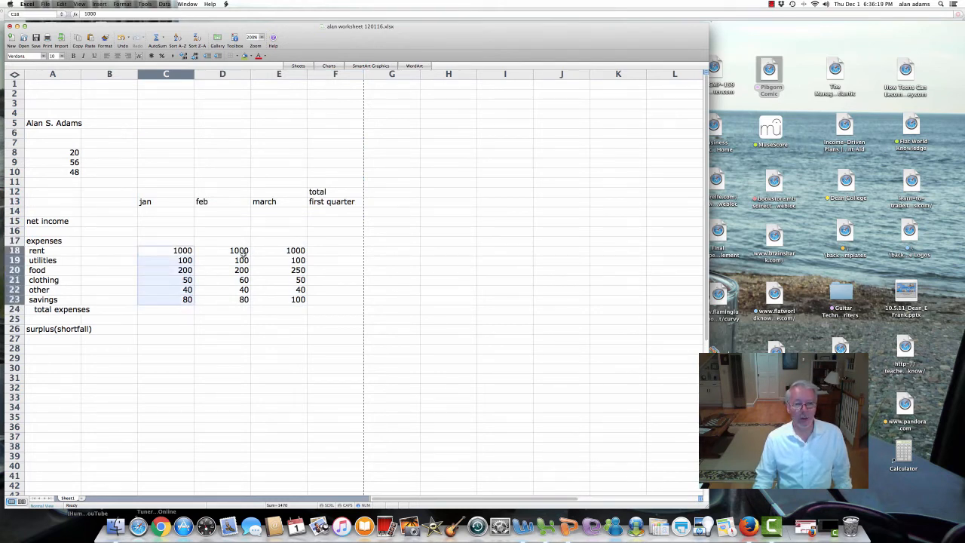
drag(240, 251, 241, 294)
drag(287, 251, 283, 298)
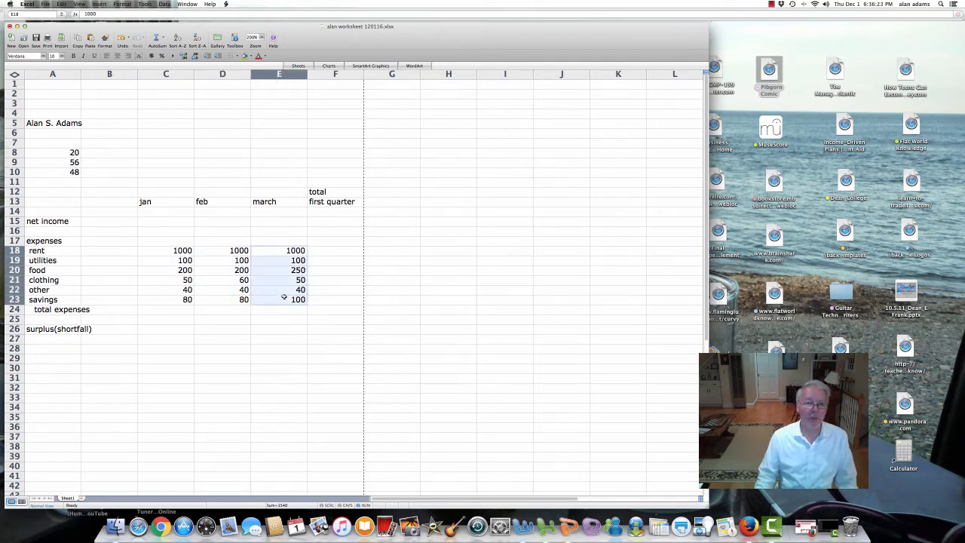
click(171, 310)
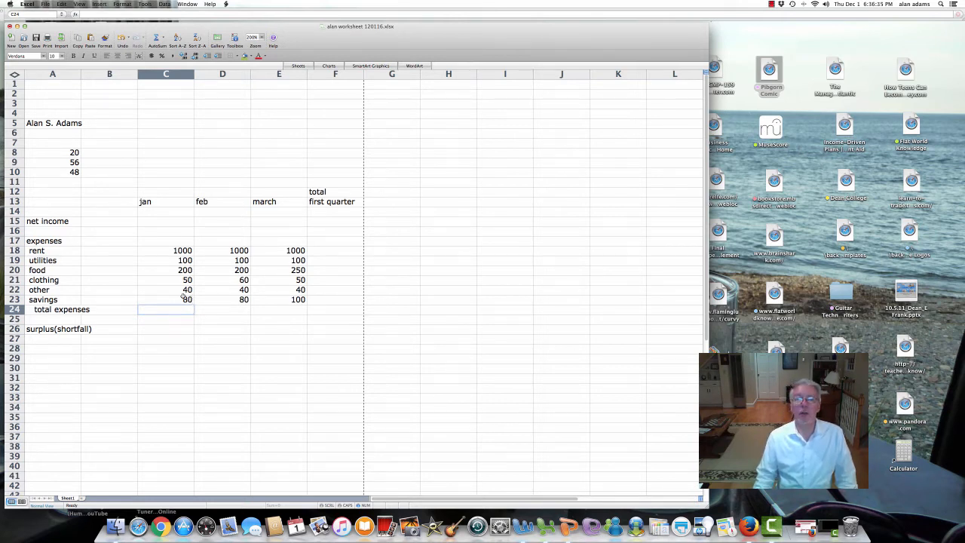
click(172, 250)
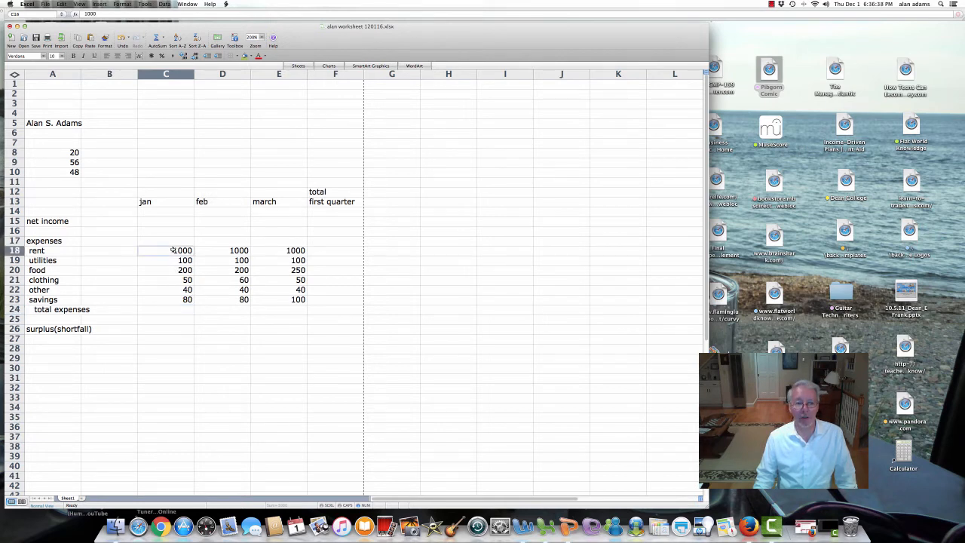
click(169, 302)
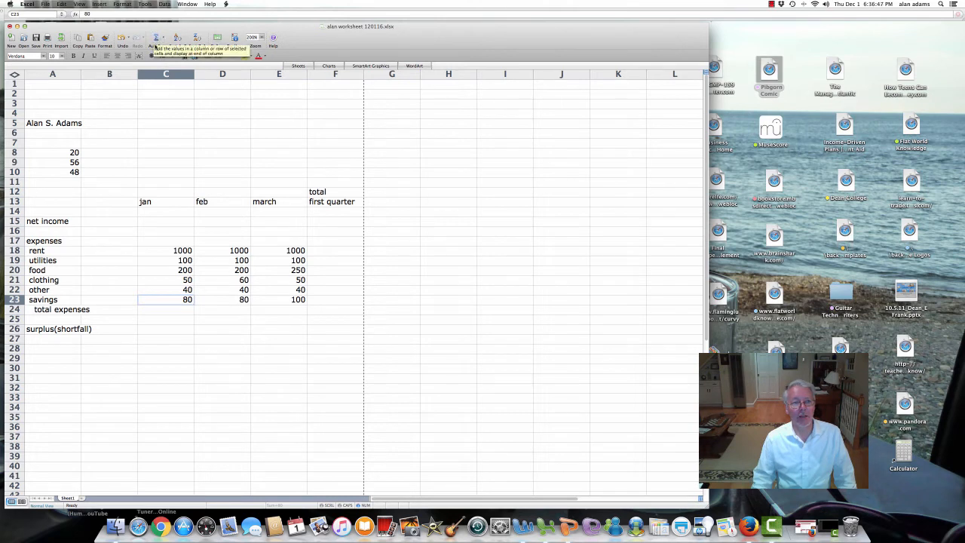
click(157, 37)
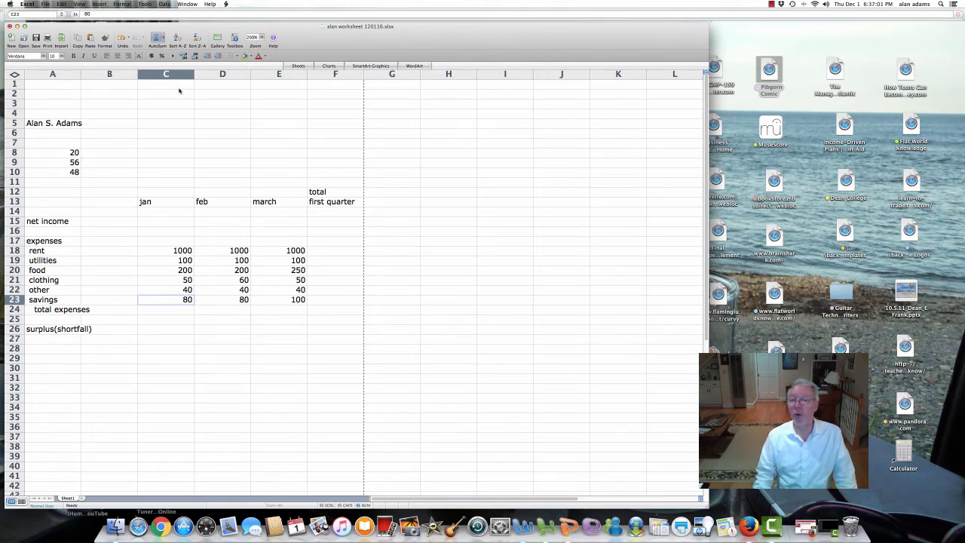
click(172, 311)
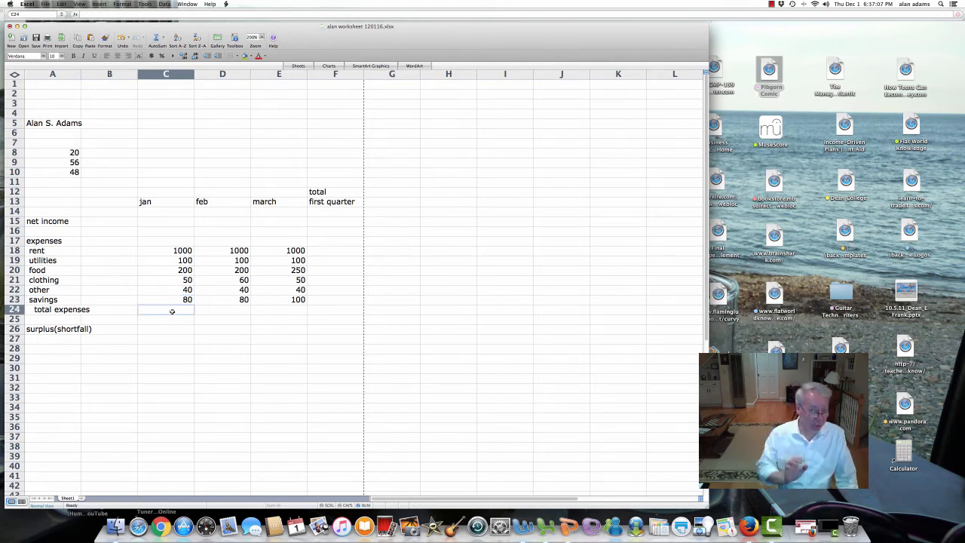
Step: Insert =SUM(C18:C23) into C24 with AutoSum
click(156, 38)
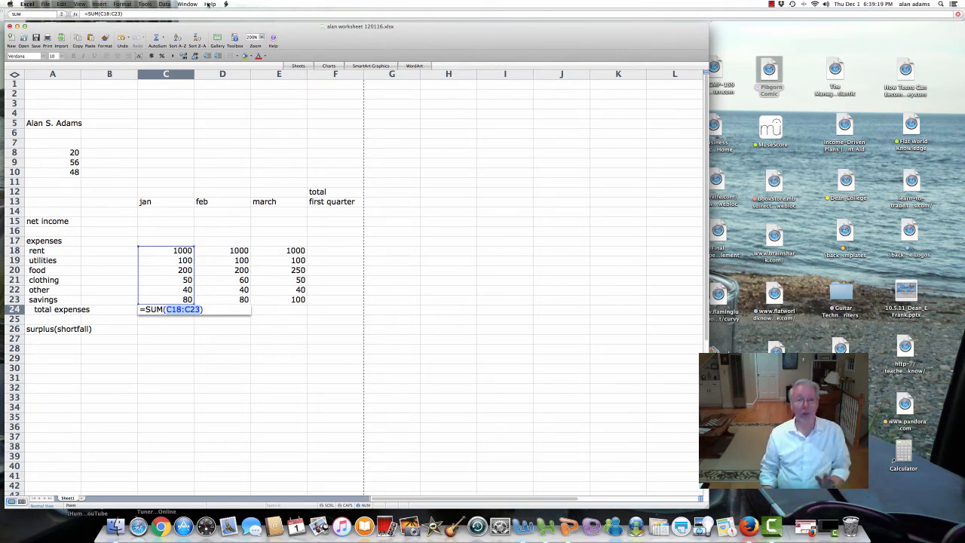
Step: Confirm the January total so C24 shows 1470, and check its C18:C23 range
key(Return)
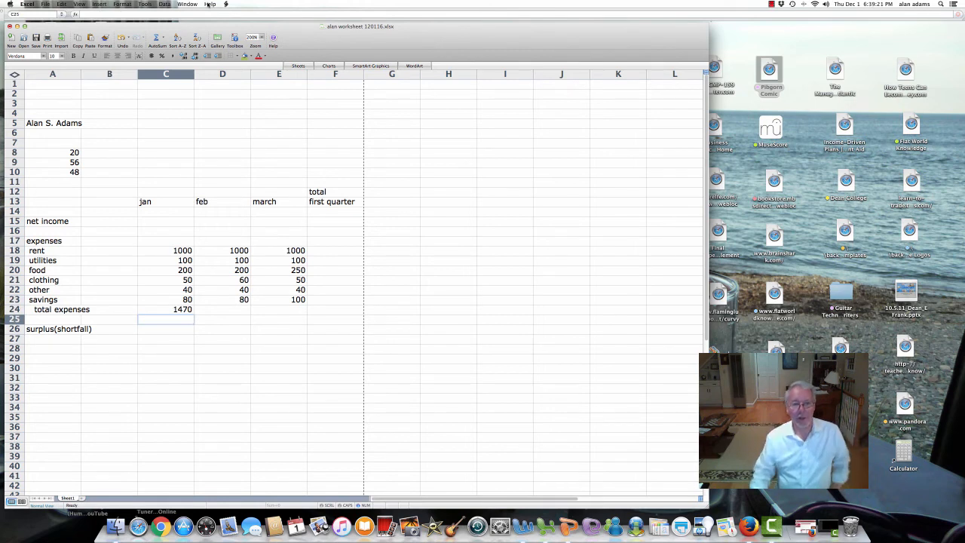
click(163, 250)
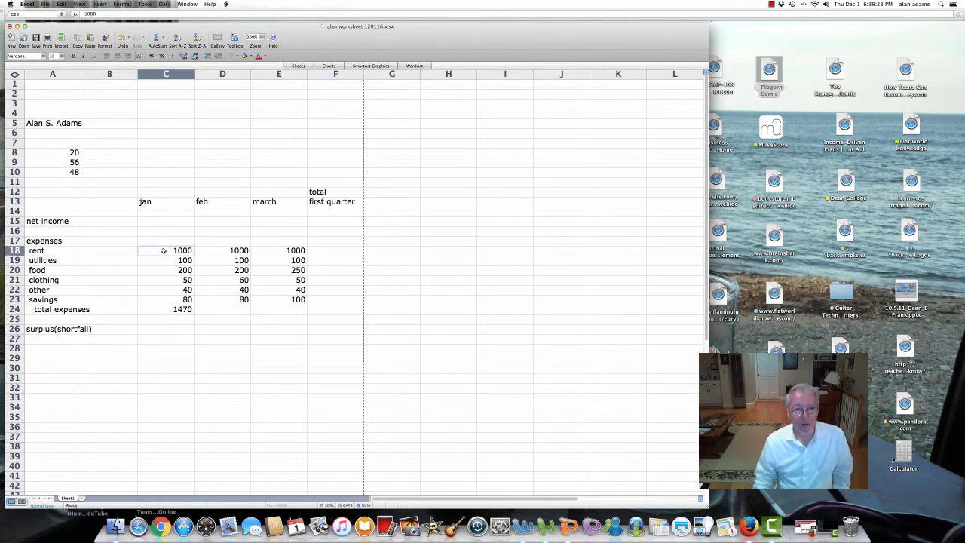
click(172, 300)
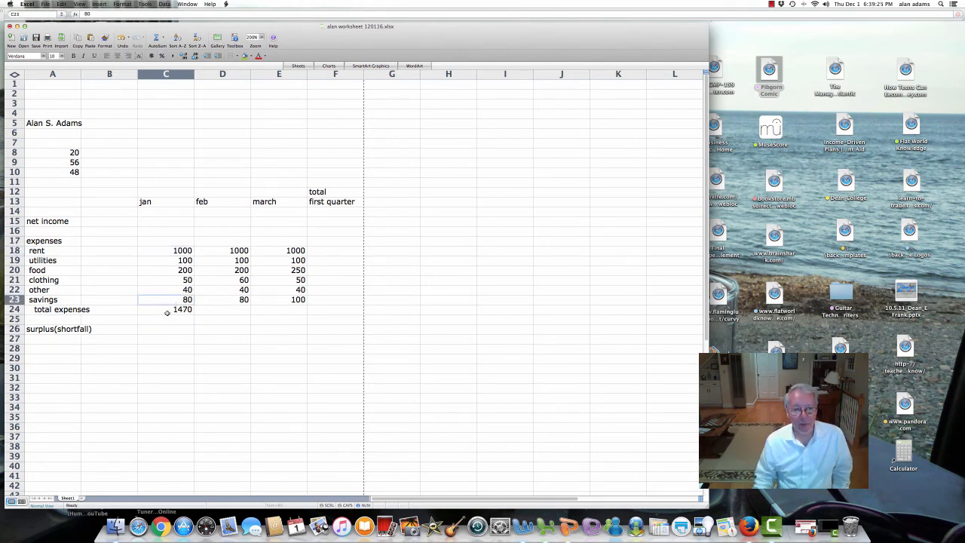
click(167, 313)
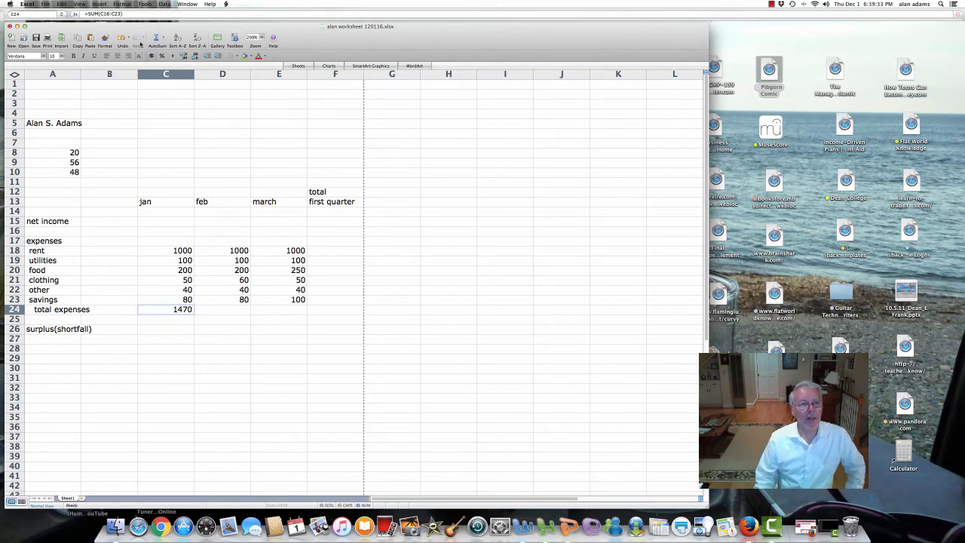
Step: Try adding C25 to the C24 formula, then cancel the edit with Esc
click(135, 13)
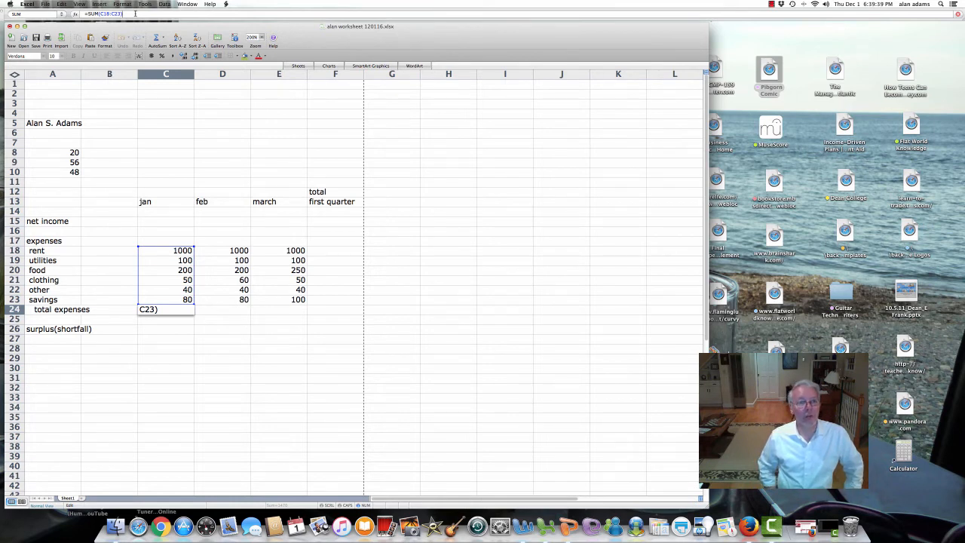
text(+)
click(174, 320)
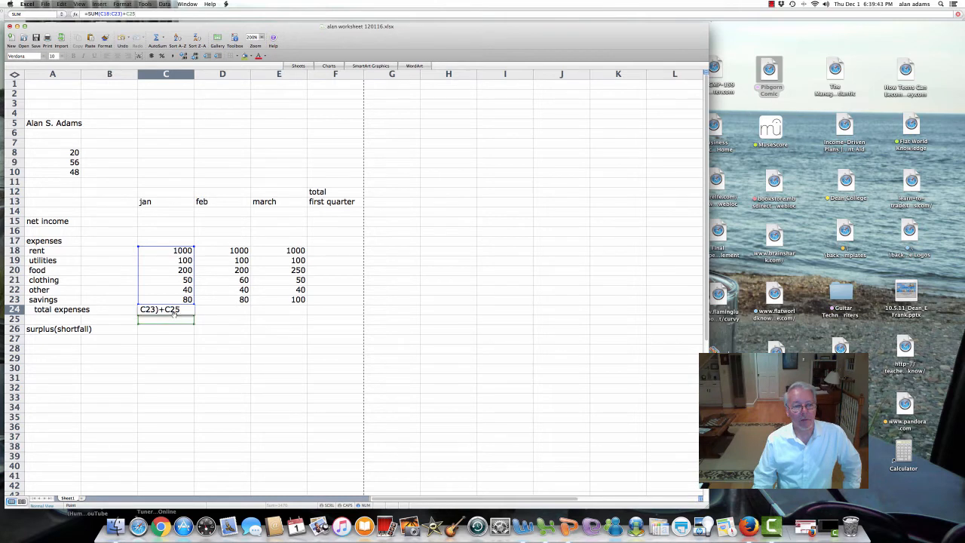
key(Escape)
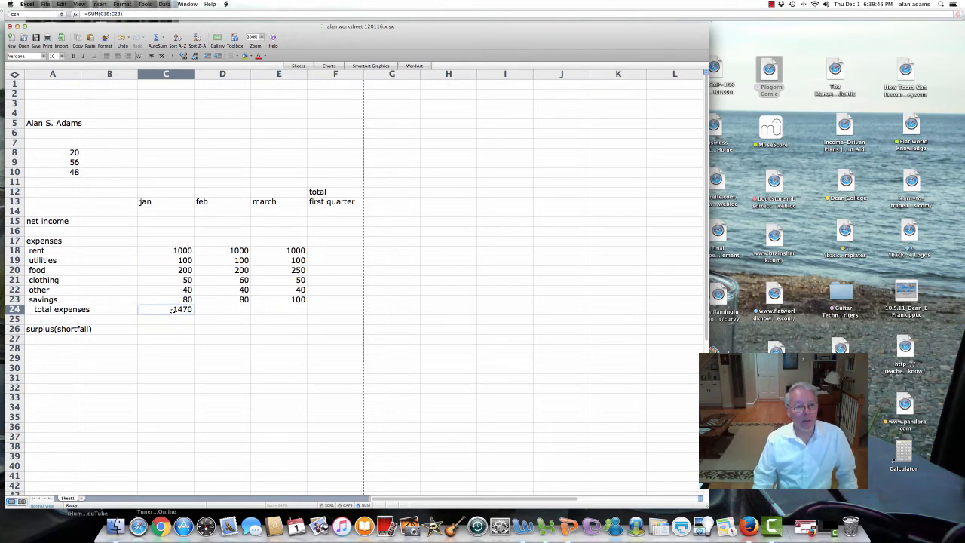
click(172, 319)
click(170, 312)
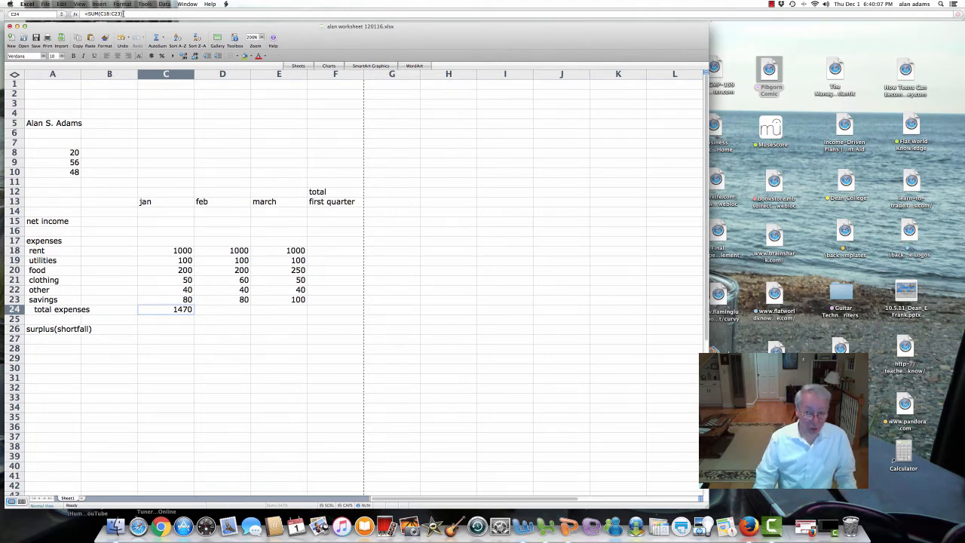
click(224, 311)
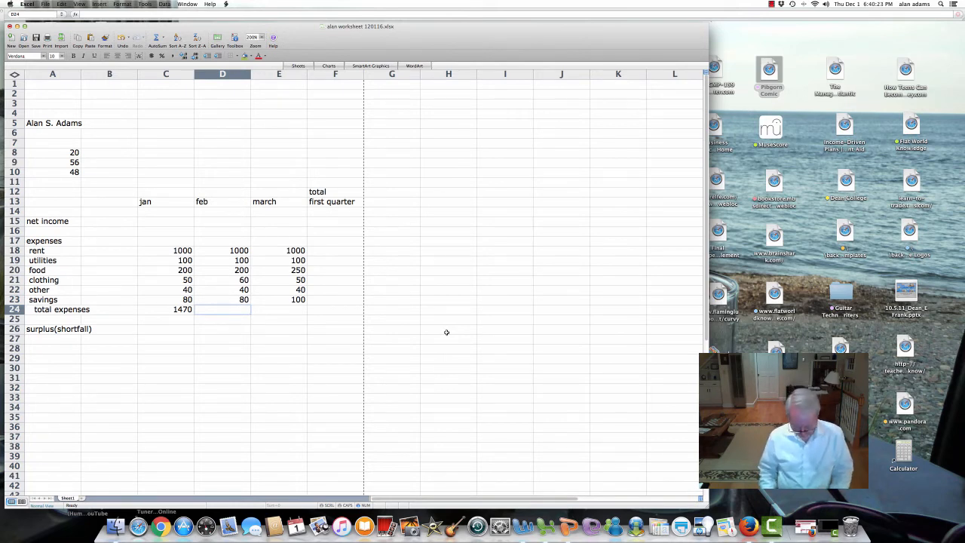
Step: Build =D18+D19+D20+D21+D22+D23 in D24, giving 1480
text(=)
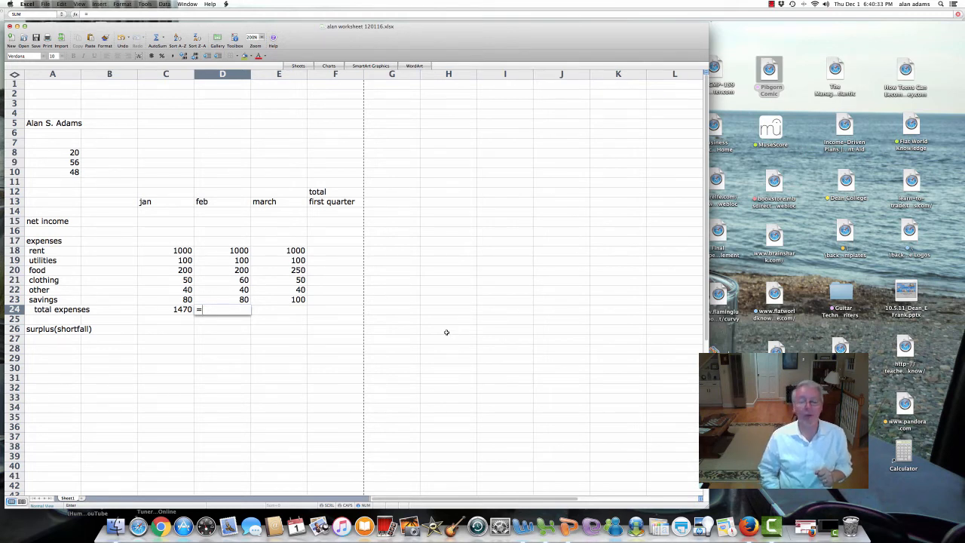
key(Up)
key(Up)
key(Up)
key(Up)
key(Up)
key(Up)
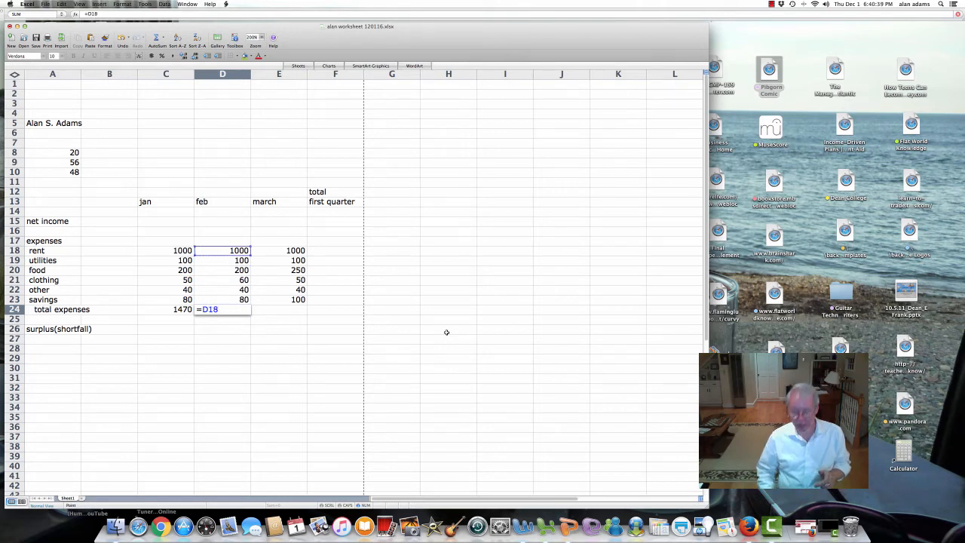
text(+)
key(Up)
key(Up)
key(Up)
key(Up)
key(Up)
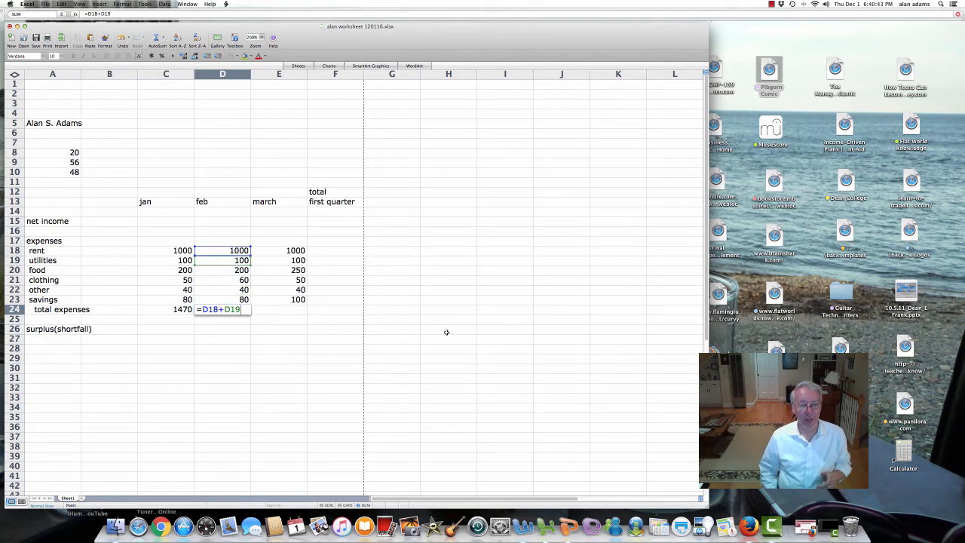
text(+)
key(Up)
key(Up)
key(Up)
key(Up)
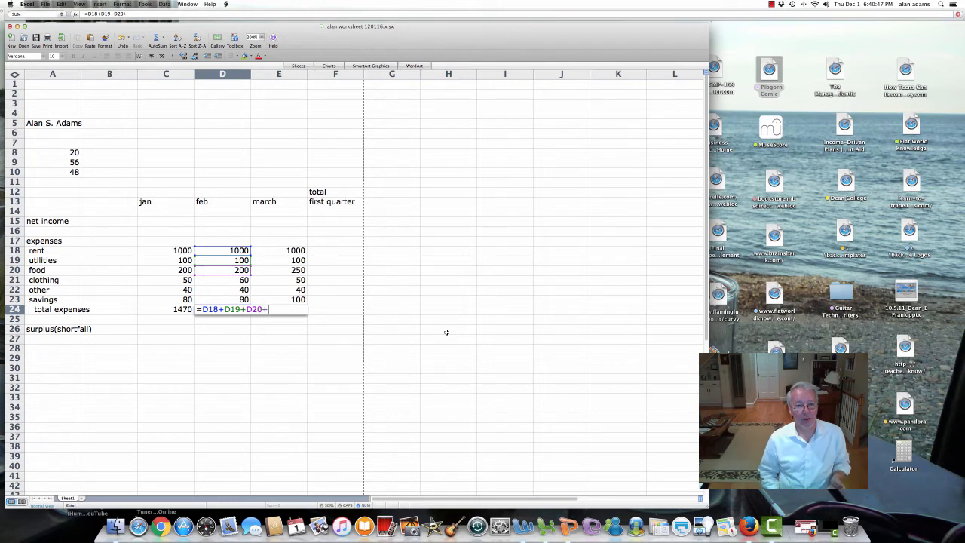
text(+)
key(Up)
key(Up)
key(Up)
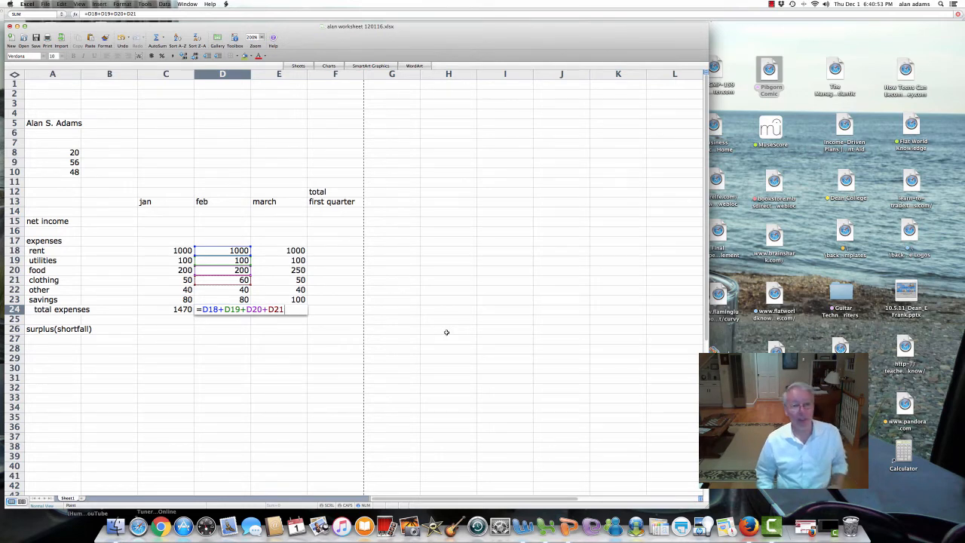
text(+)
key(Up)
key(Up)
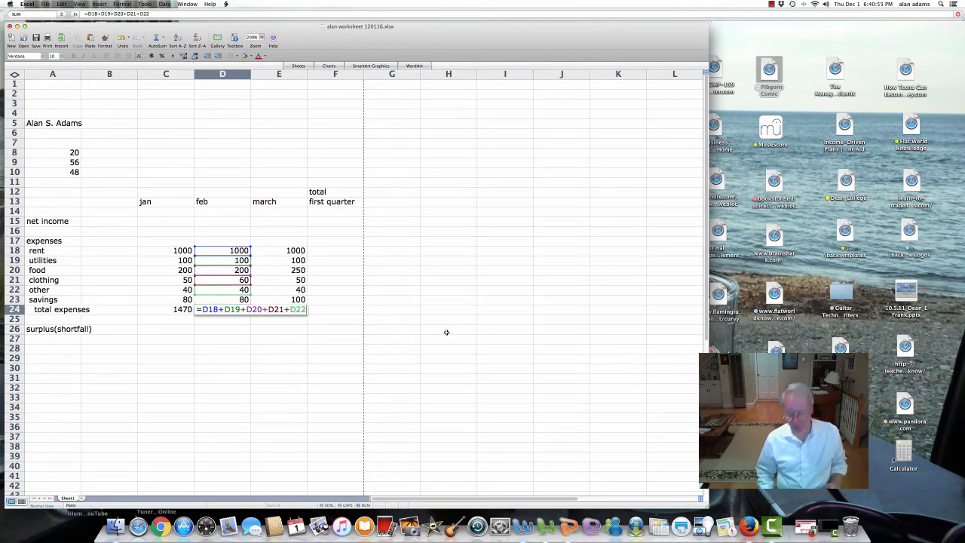
text(+)
key(Up)
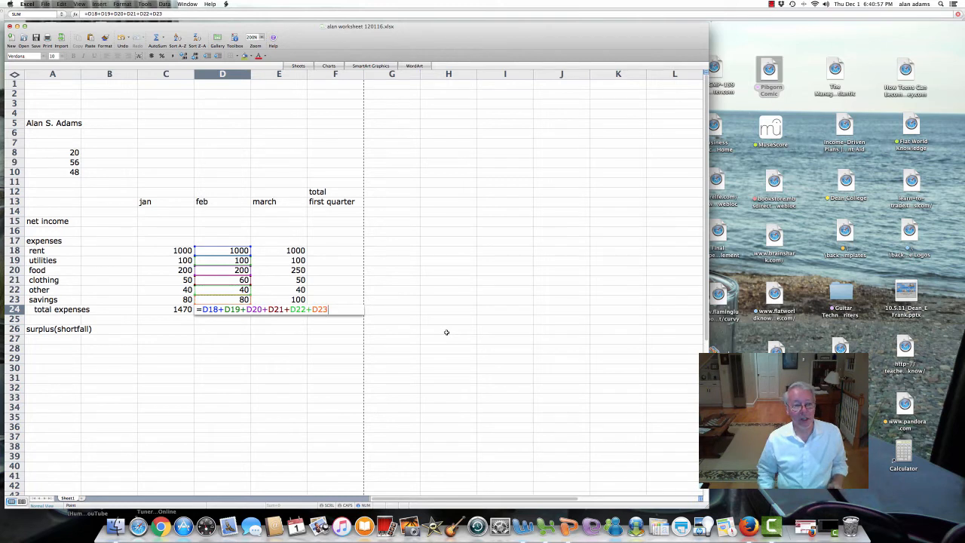
key(Return)
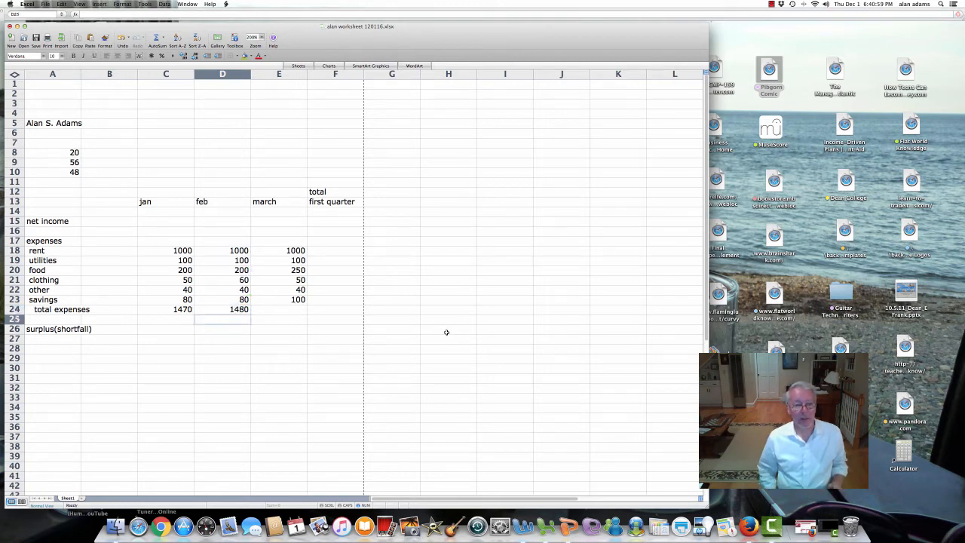
Step: Compare February's added-up formula with January's SUM formula in C24
click(243, 309)
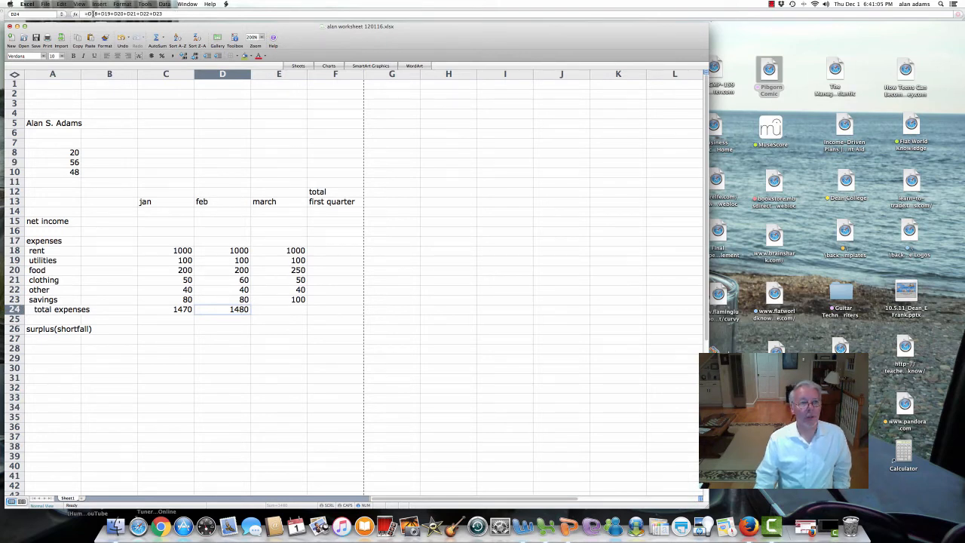
click(163, 14)
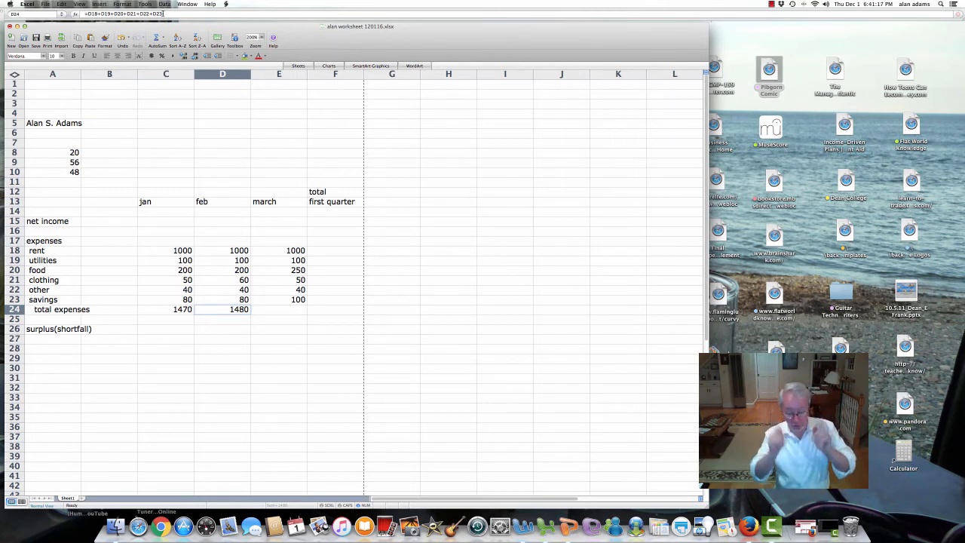
click(164, 309)
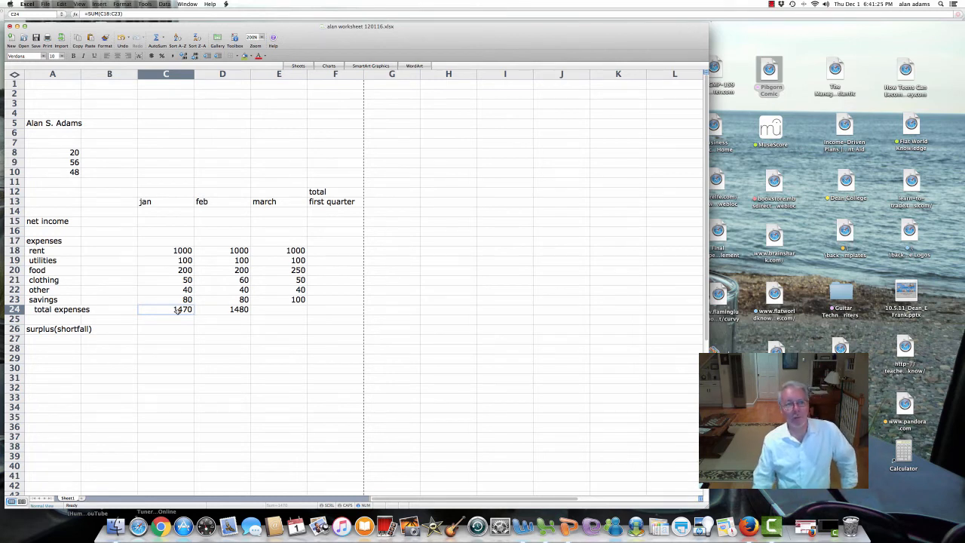
click(229, 310)
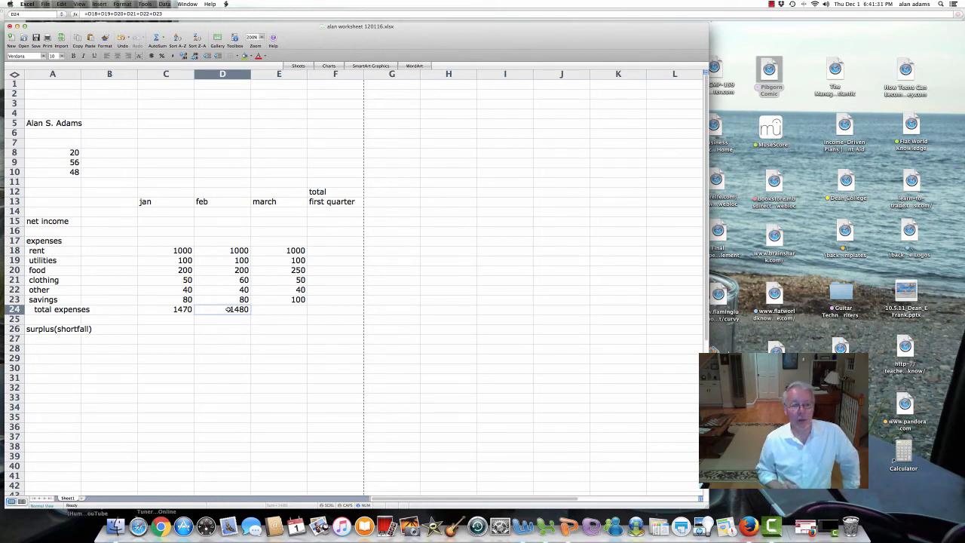
click(297, 311)
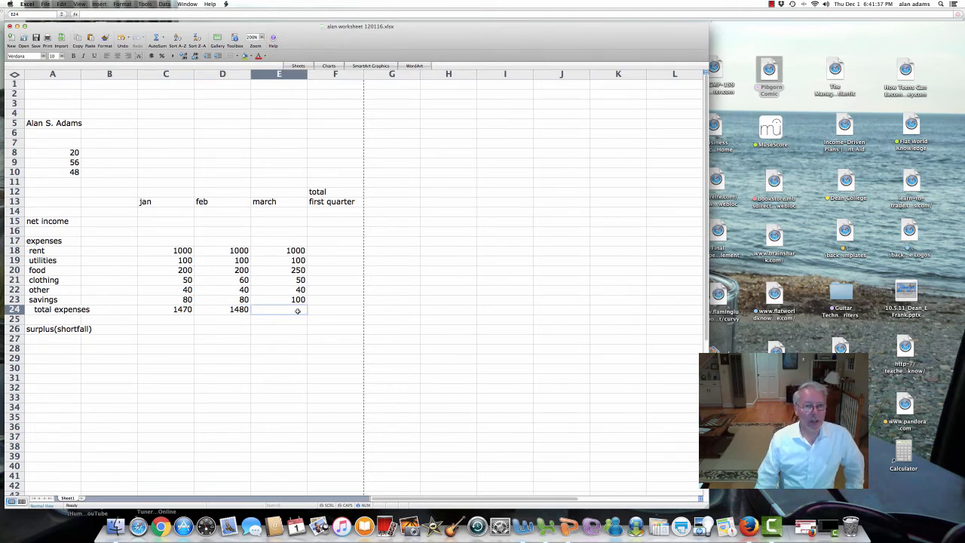
Step: Select E18:E23 and AutoSum into E24, giving =SUM(E18:E23) = 1540
click(288, 251)
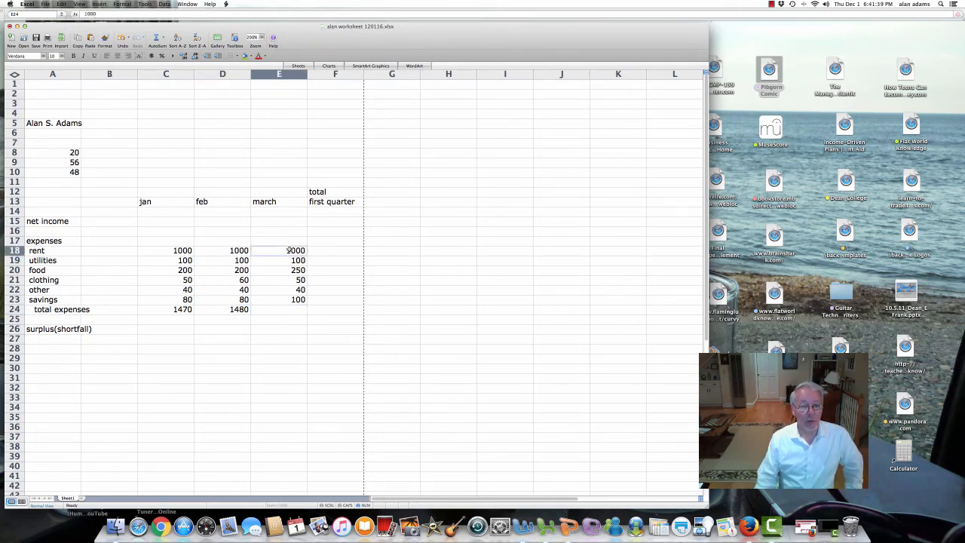
drag(288, 260, 288, 299)
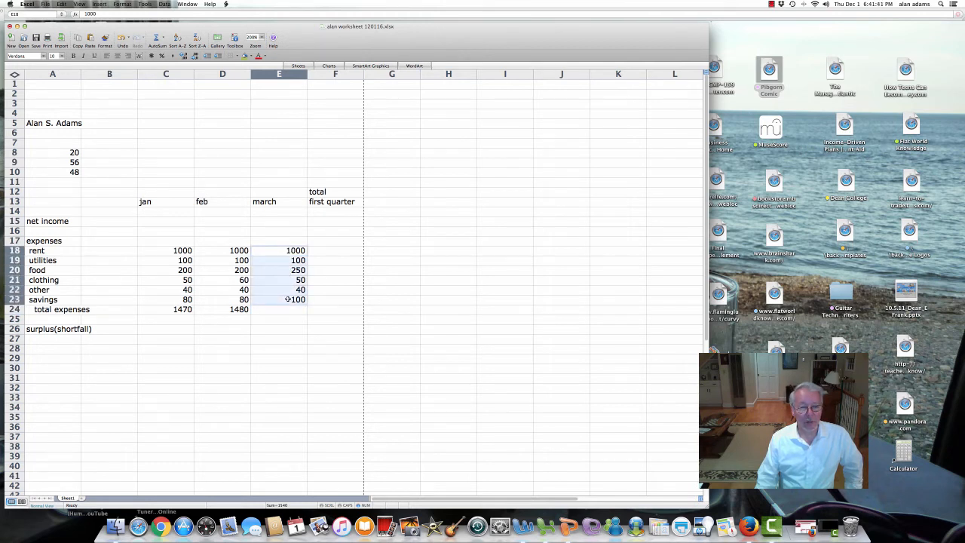
click(285, 309)
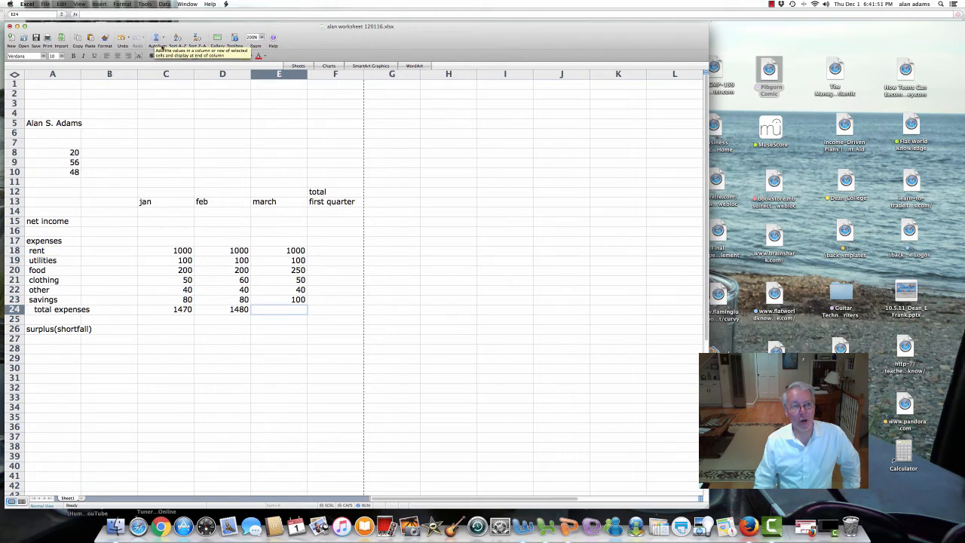
click(156, 38)
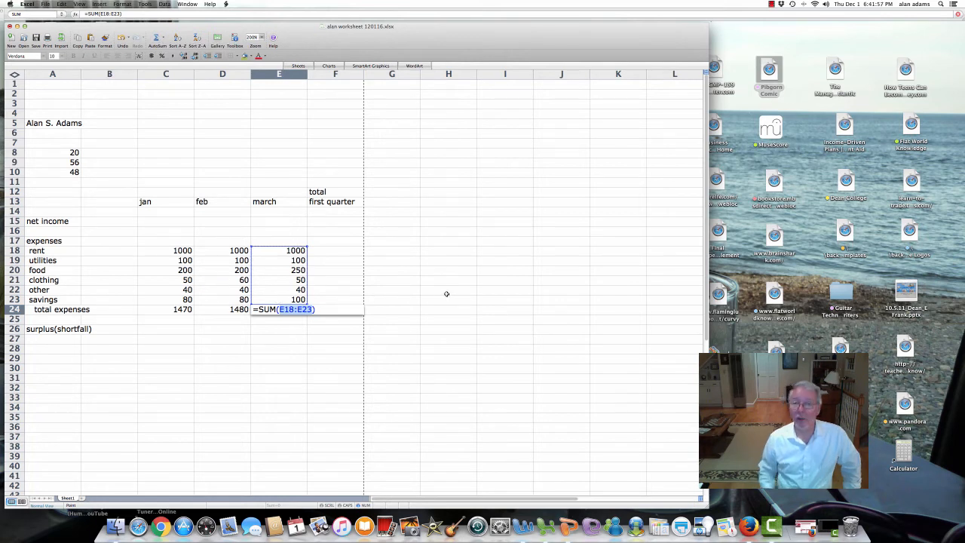
key(Return)
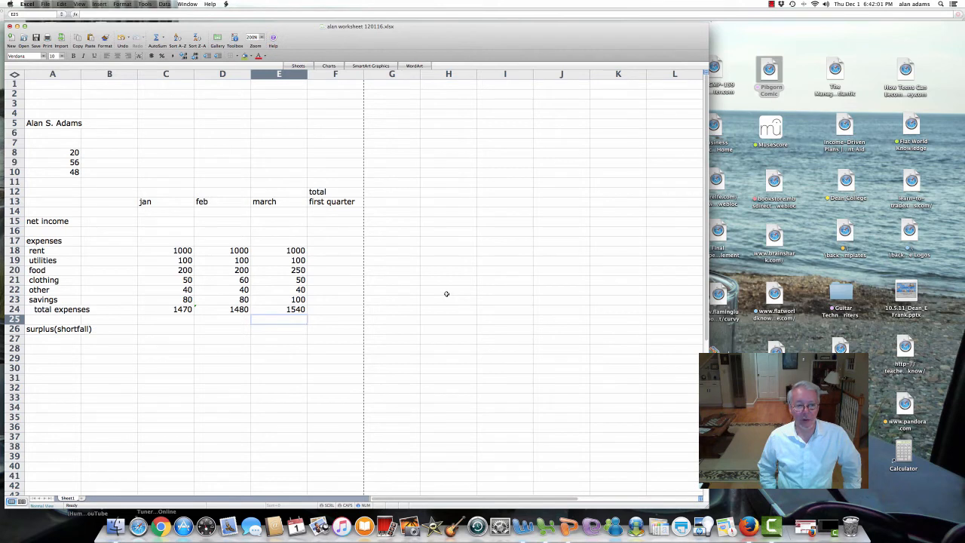
Step: Review the total formulas for January, February and March
click(175, 311)
click(220, 310)
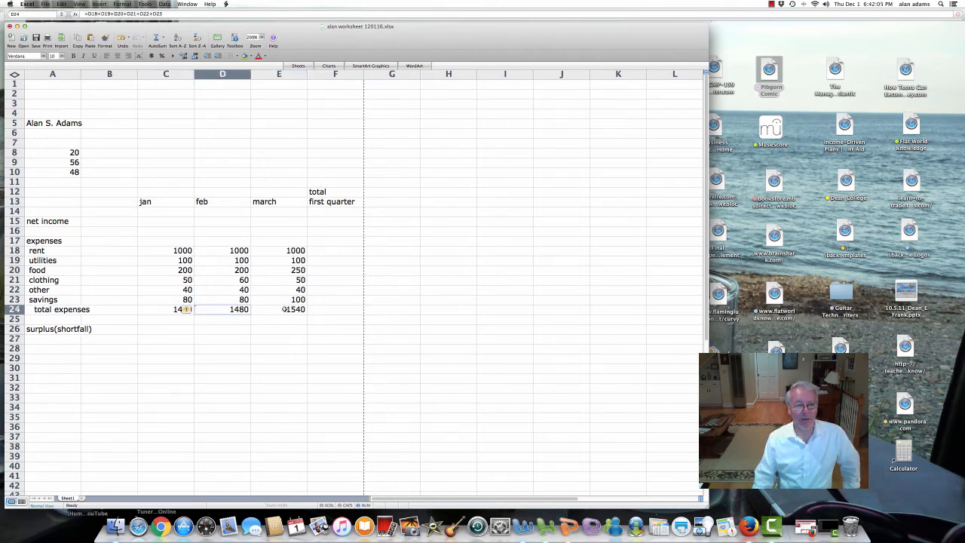
click(285, 309)
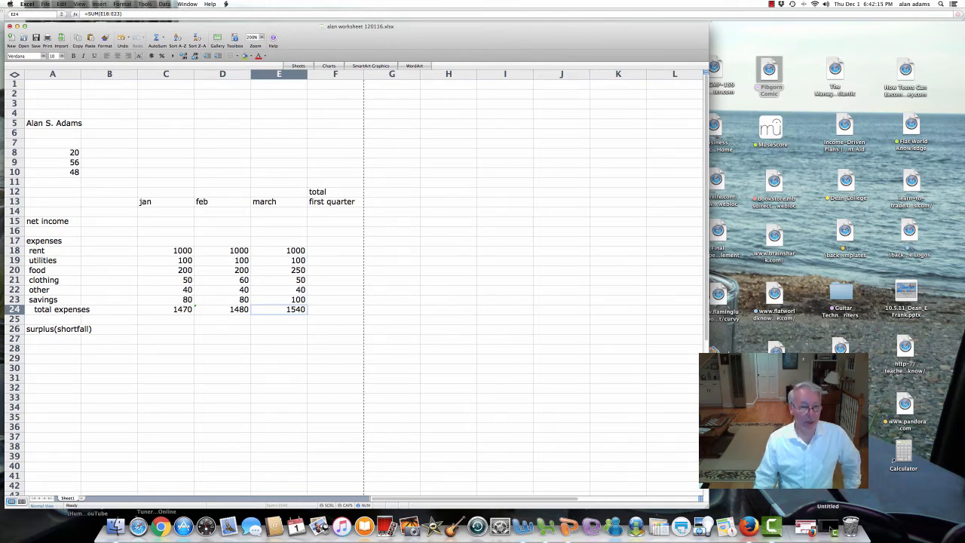
Step: Change March rent in E18 from 1000 to 1050, making March total expenses 1590
click(280, 252)
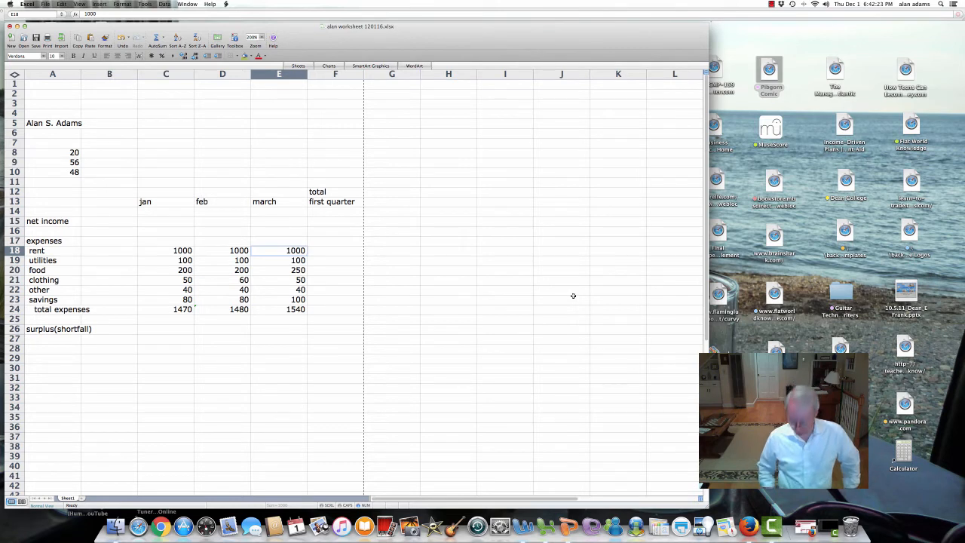
text(1050)
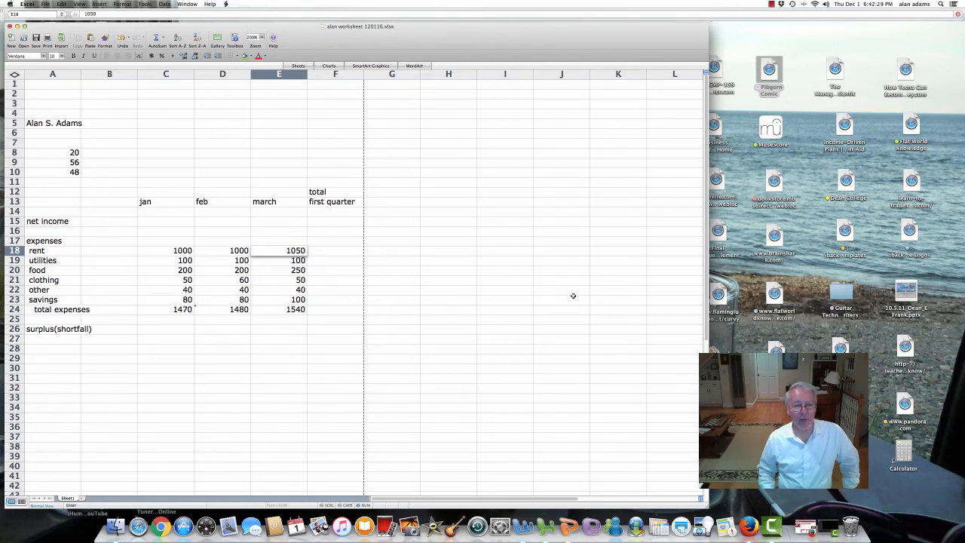
key(Return)
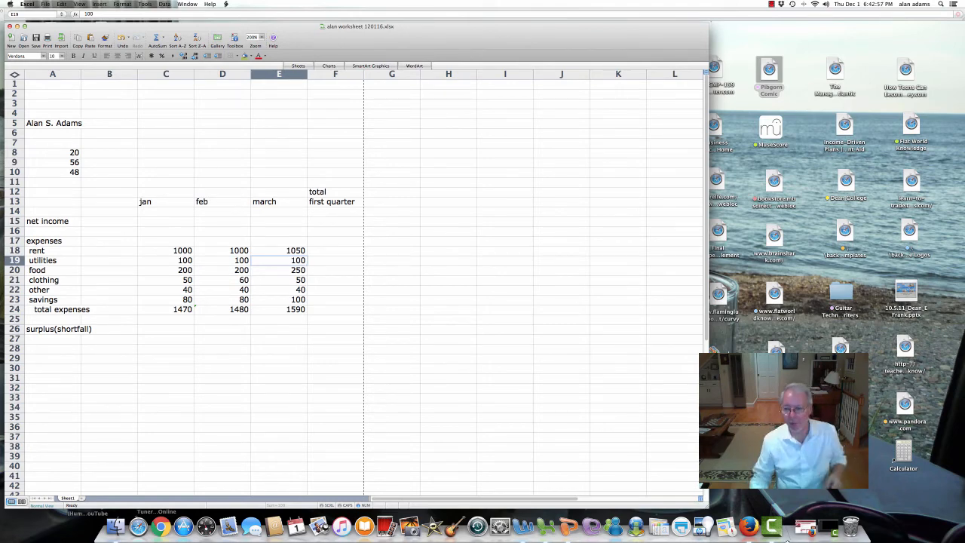
click(830, 531)
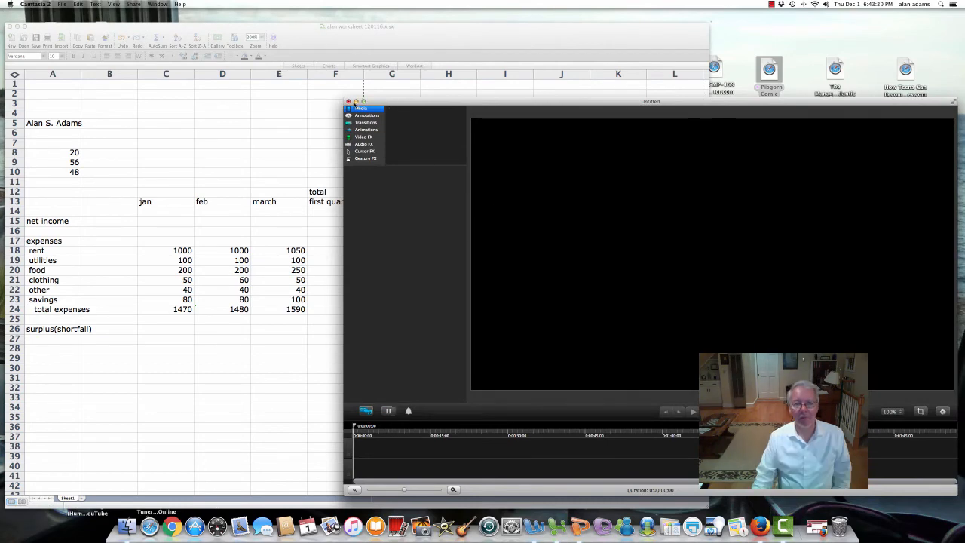
click(356, 101)
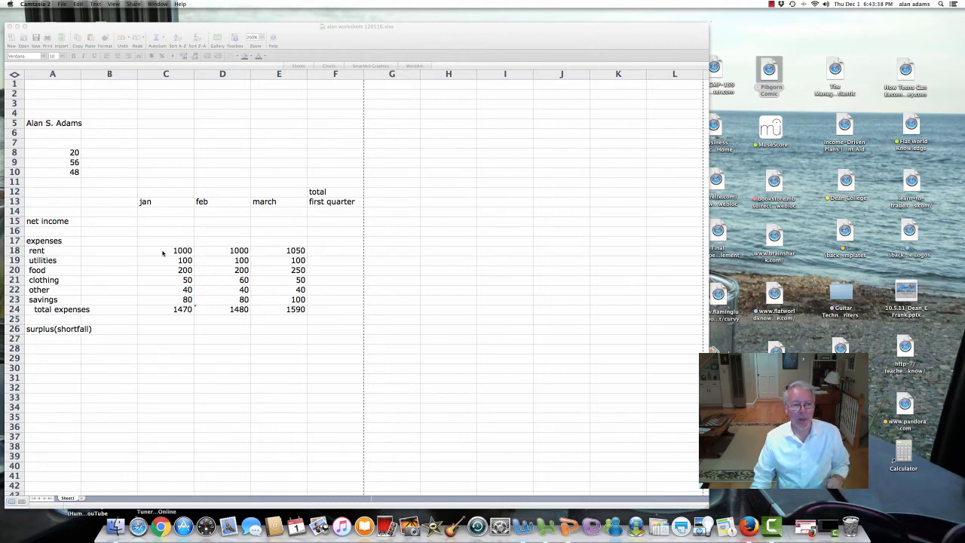
click(164, 255)
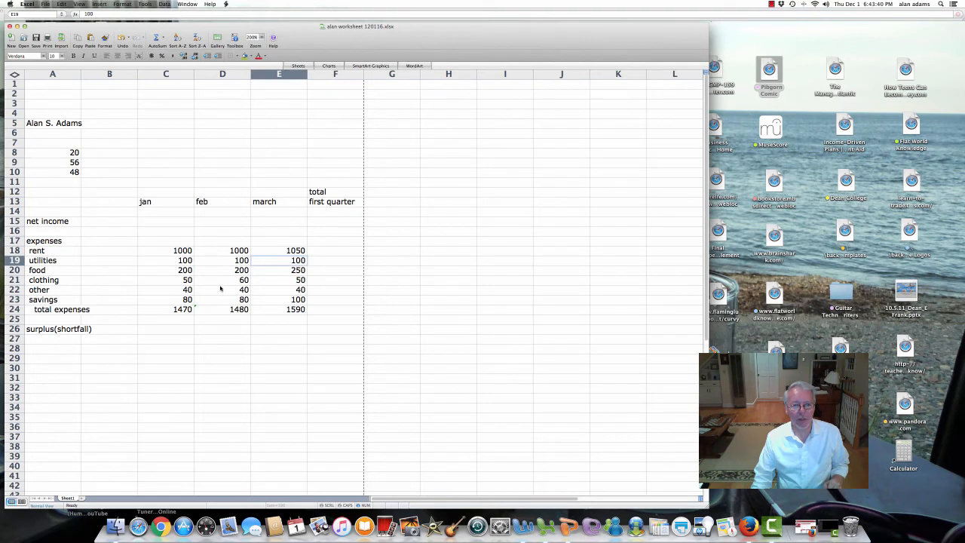
drag(181, 249, 275, 309)
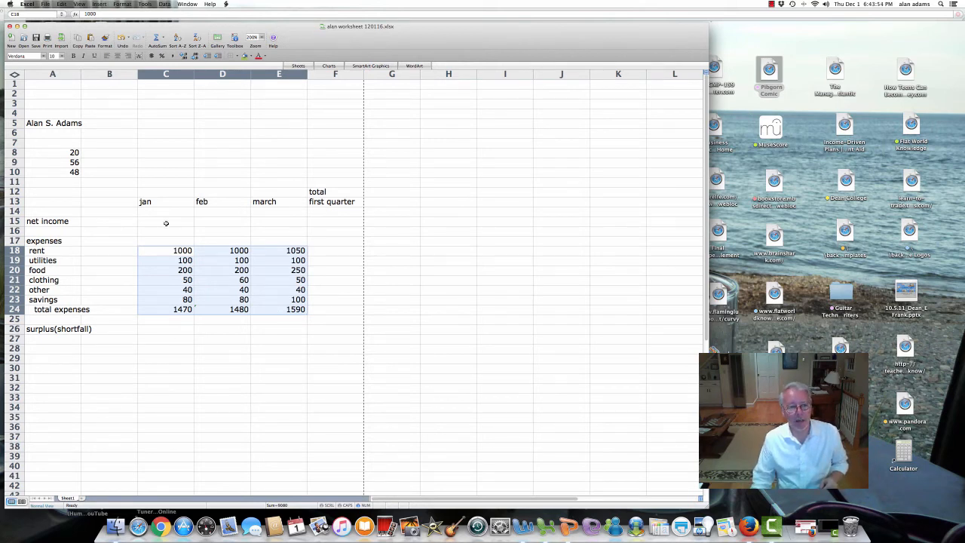
click(166, 224)
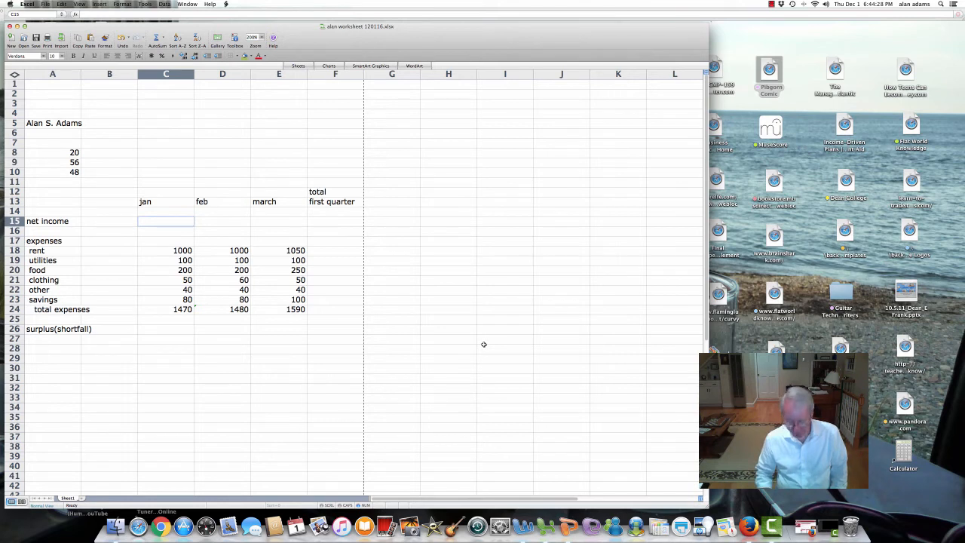
text(1650)
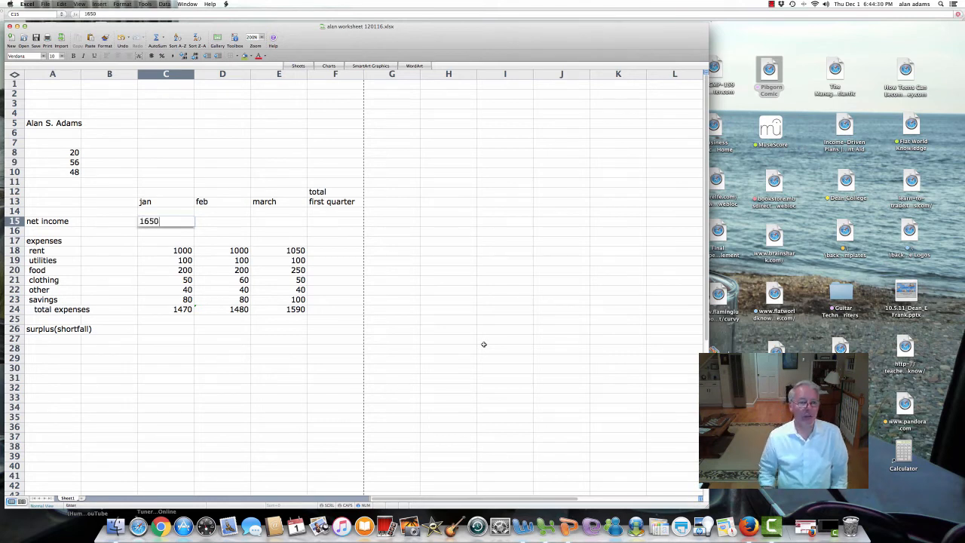
key(Return)
key(Up)
key(Right)
text(16)
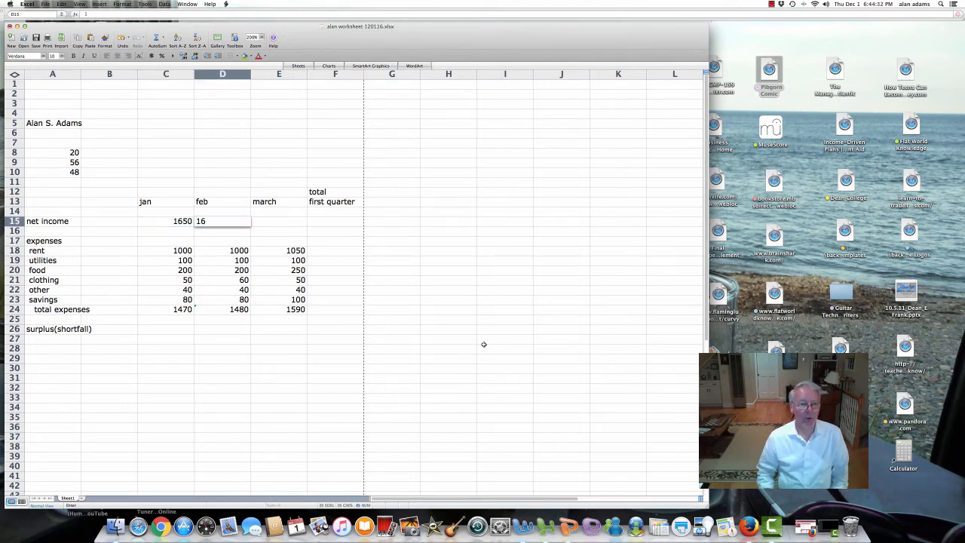
text(50)
key(Right)
text(1650)
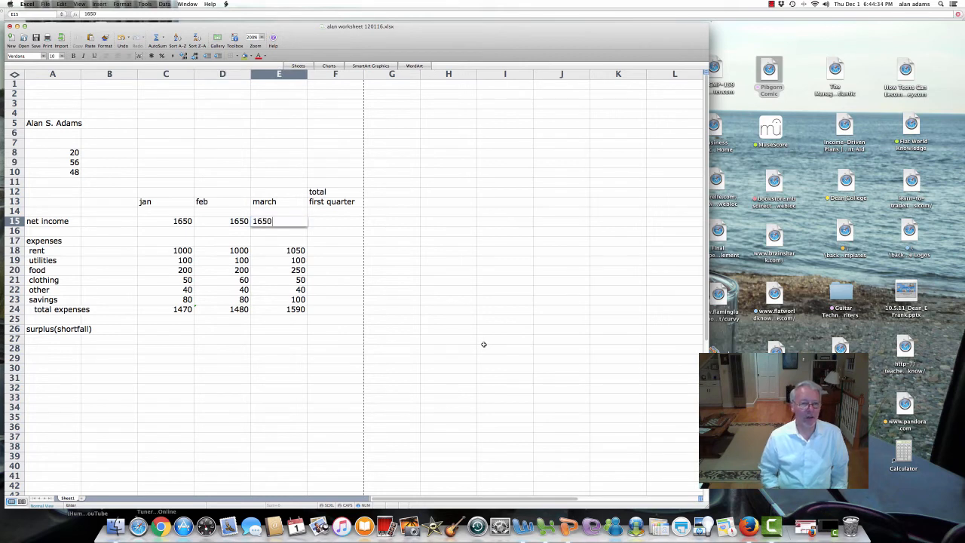
key(Right)
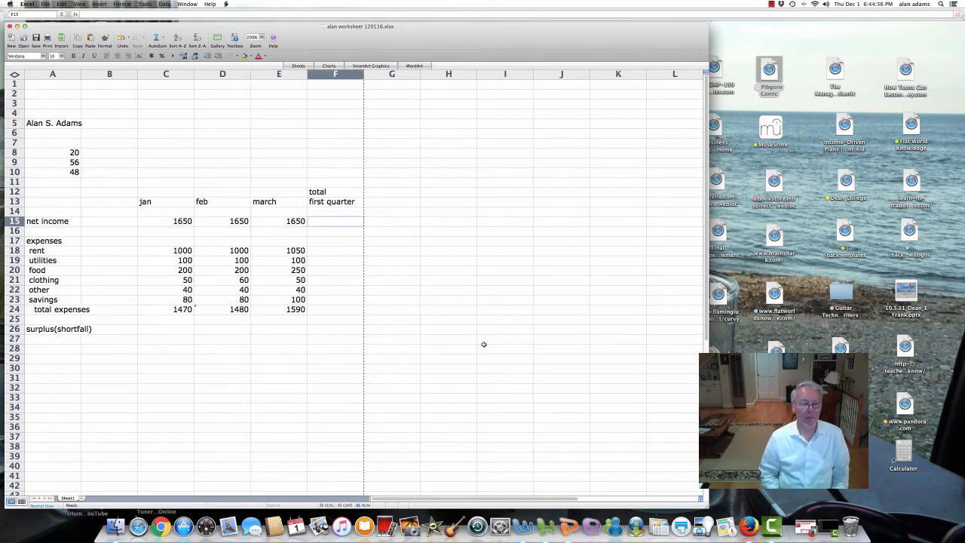
key(Left)
key(Left)
key(Left)
key(Left)
key(Left)
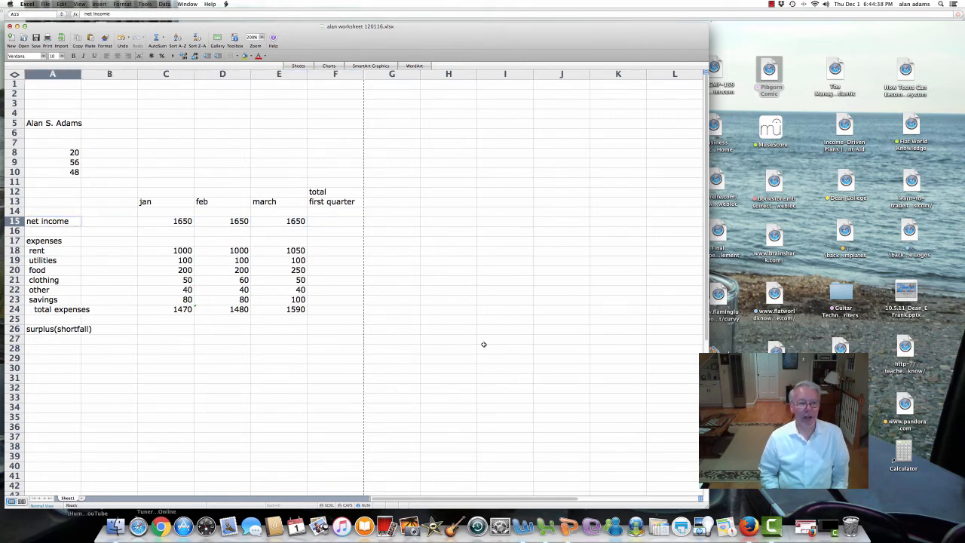
click(13, 221)
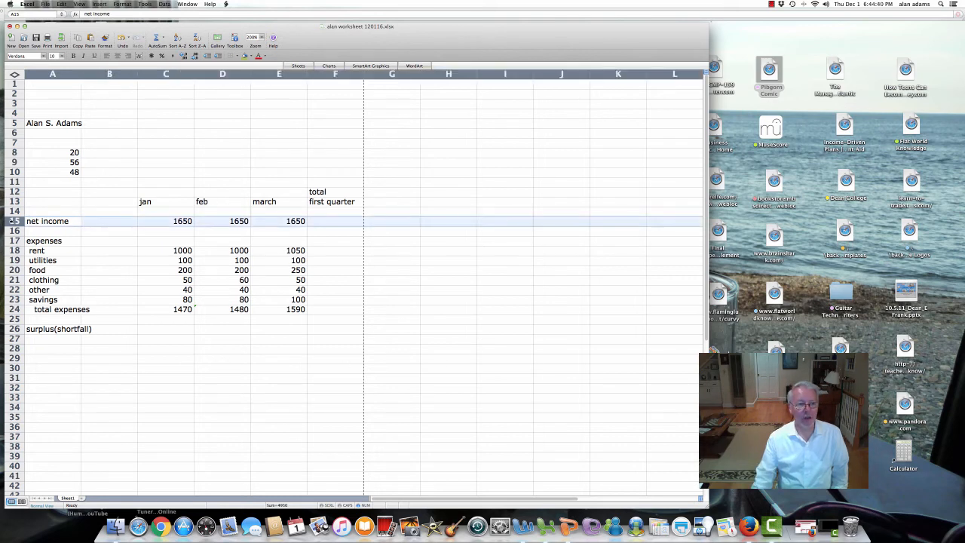
click(138, 314)
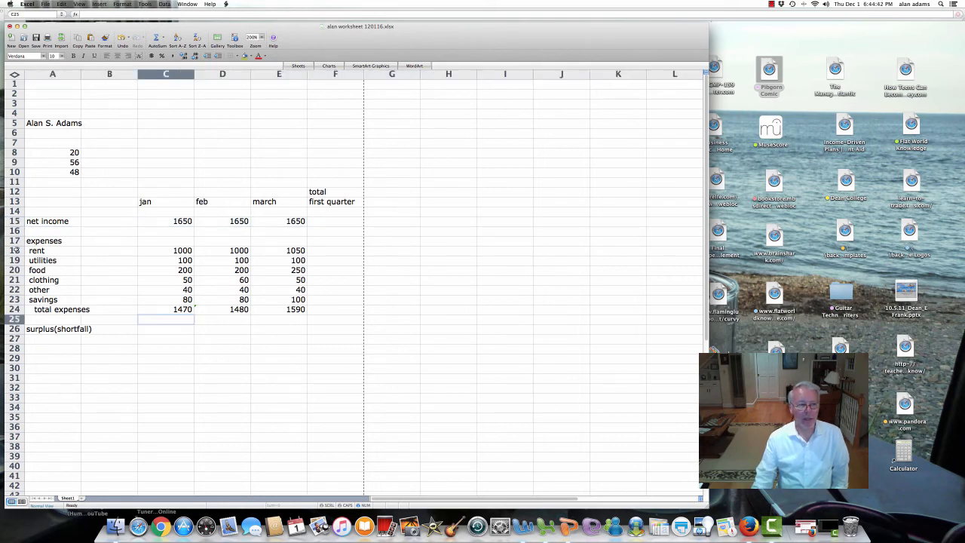
drag(13, 251, 10, 299)
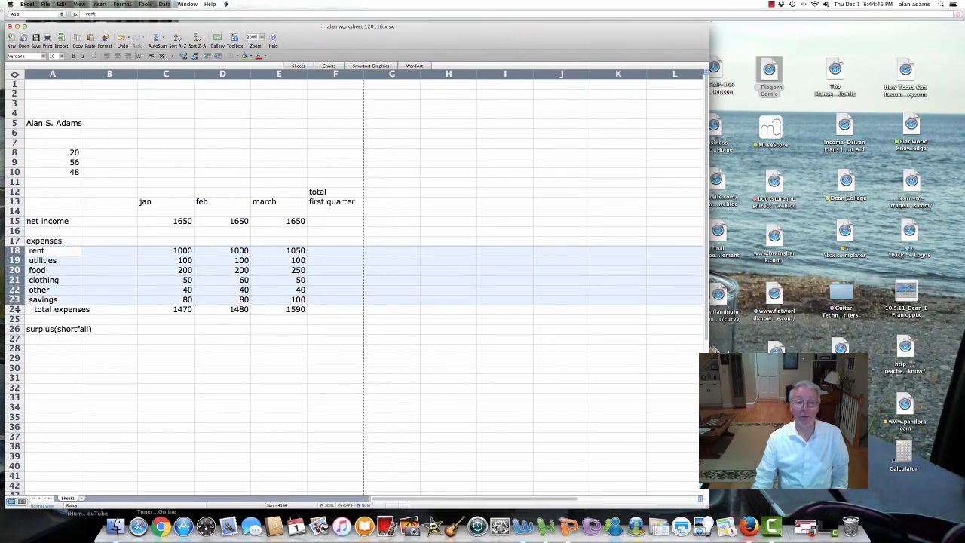
click(169, 333)
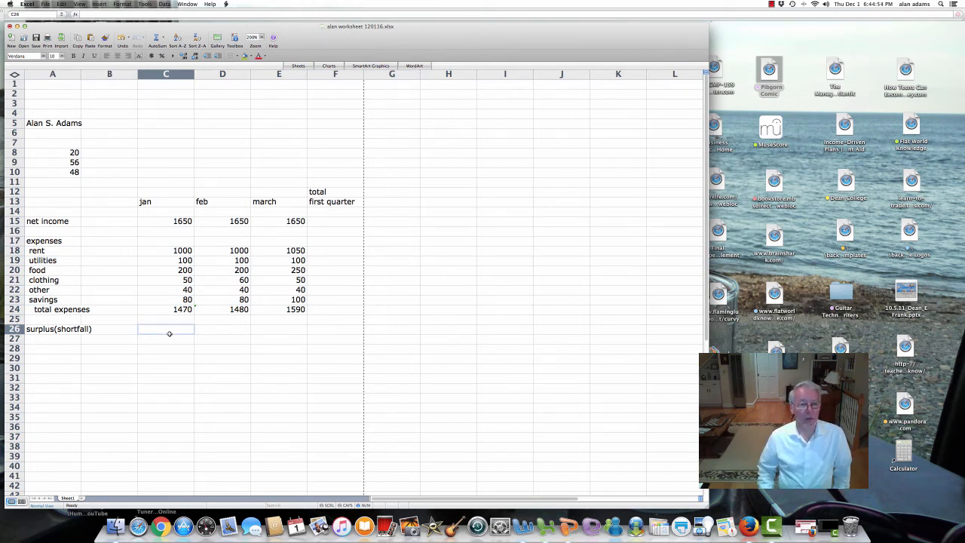
Step: Cancel the stray entry in C26 and locate January net income (C15) and total expenses (C24)
text(+)
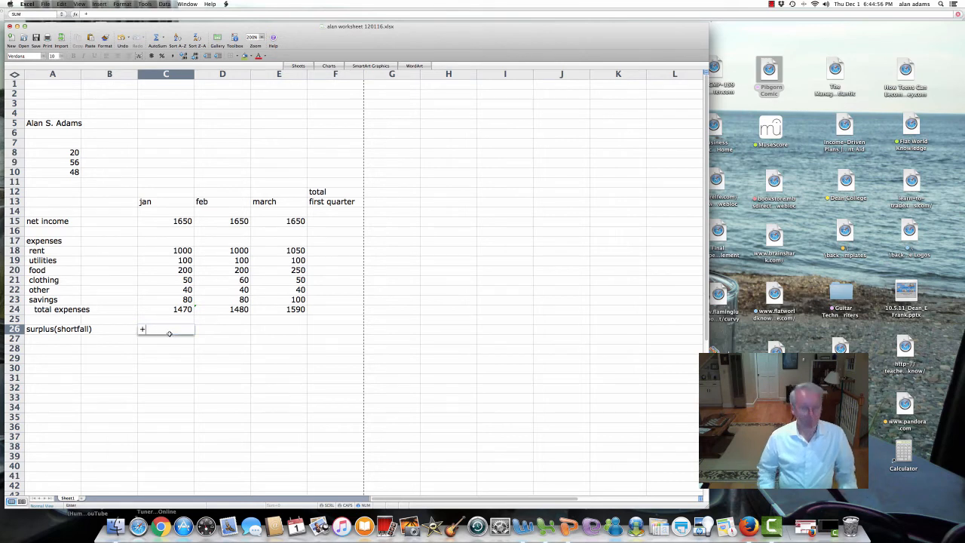
key(Escape)
click(155, 220)
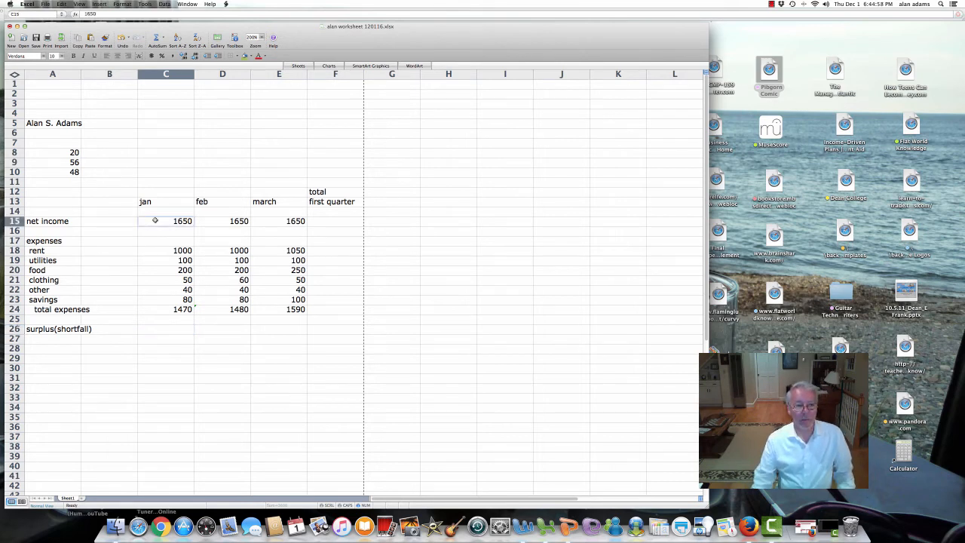
click(165, 309)
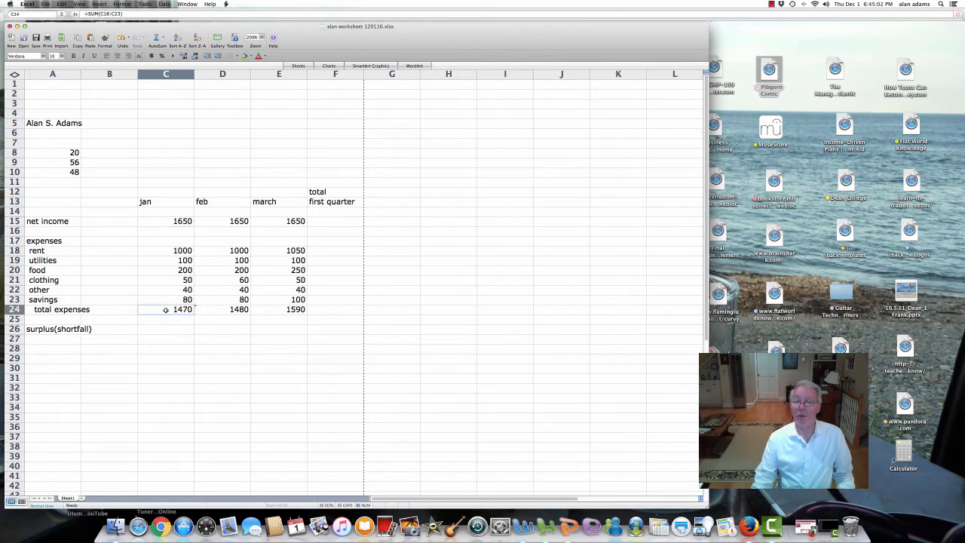
click(162, 328)
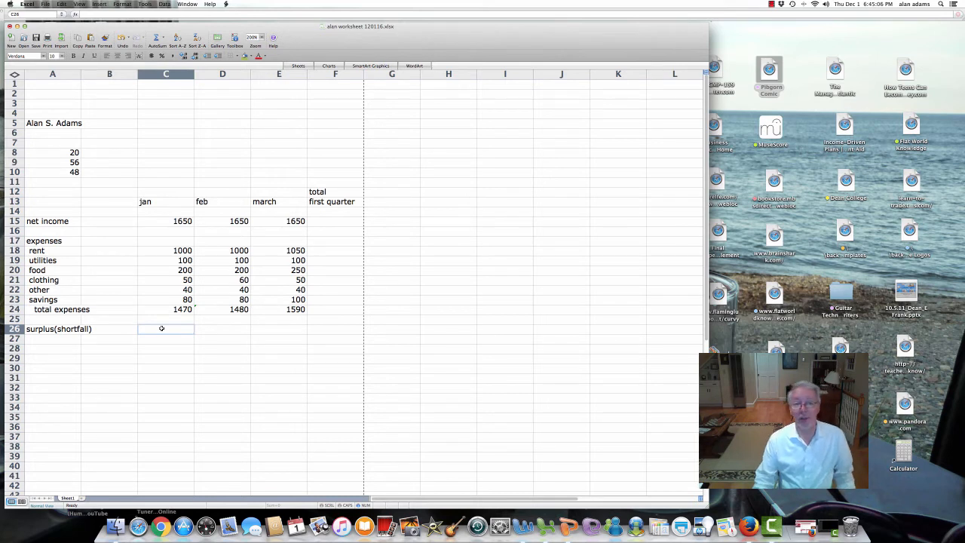
drag(184, 74, 279, 75)
click(157, 330)
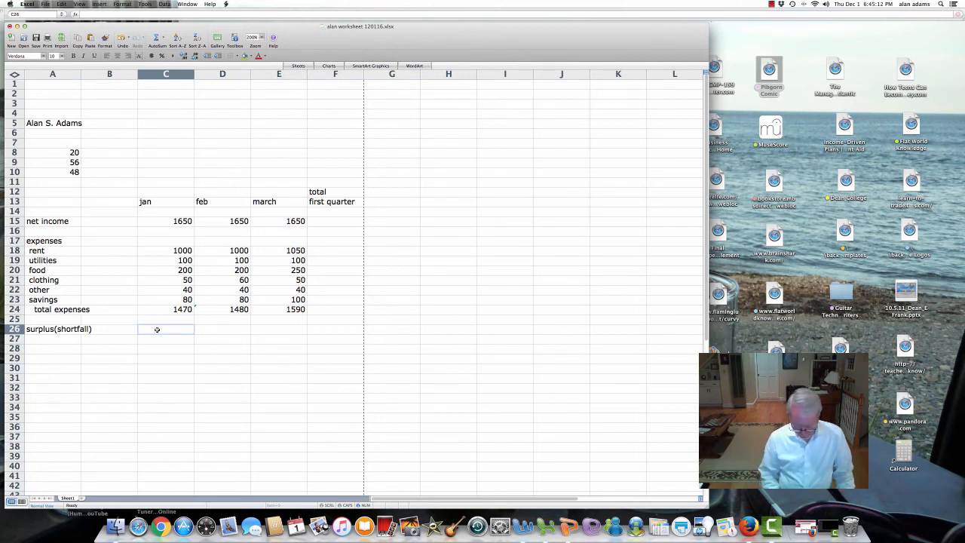
Step: Enter =C15-C24 in C26 so the January surplus shows 180
text(=)
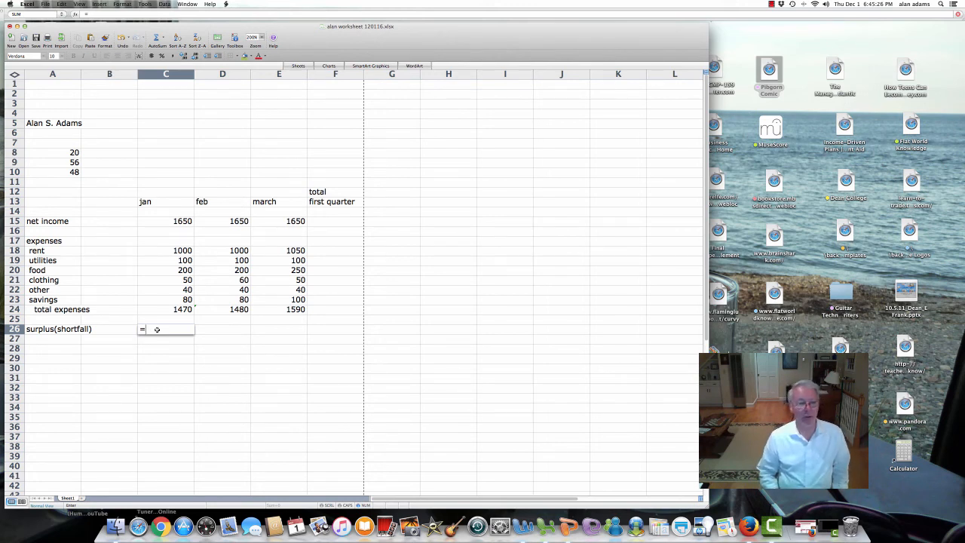
key(Up)
key(Up)
key(Up)
key(Up)
key(Up)
key(Up)
key(Up)
key(Up)
key(Up)
key(Up)
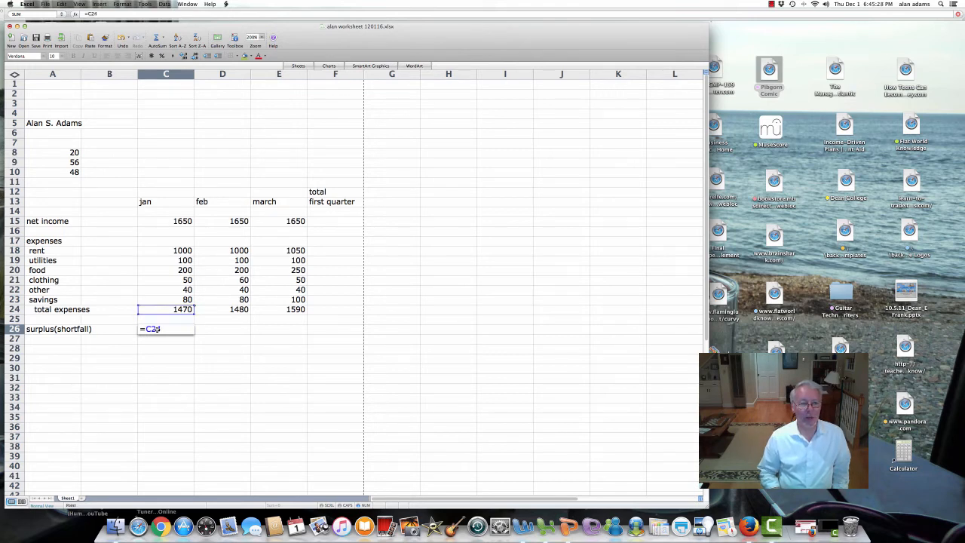
key(Up)
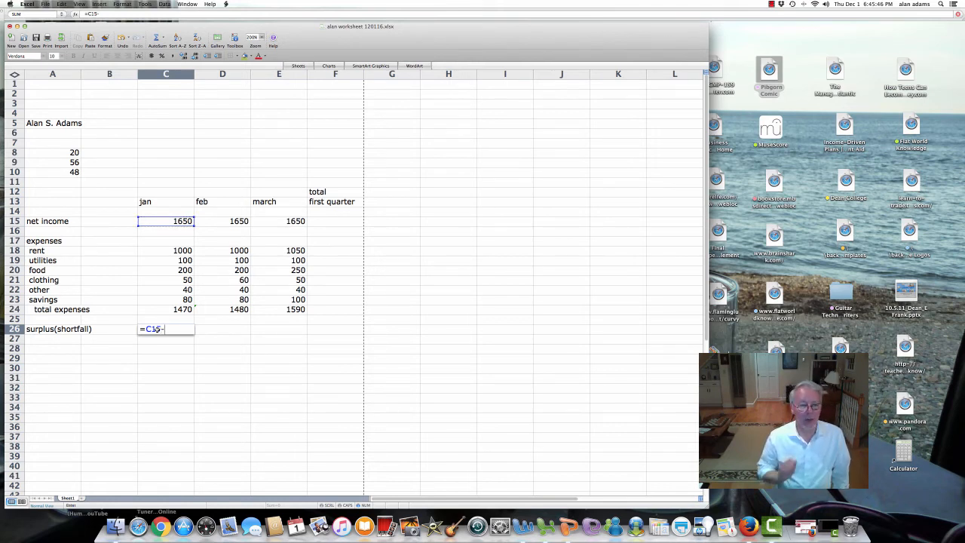
key(Up)
key(Up)
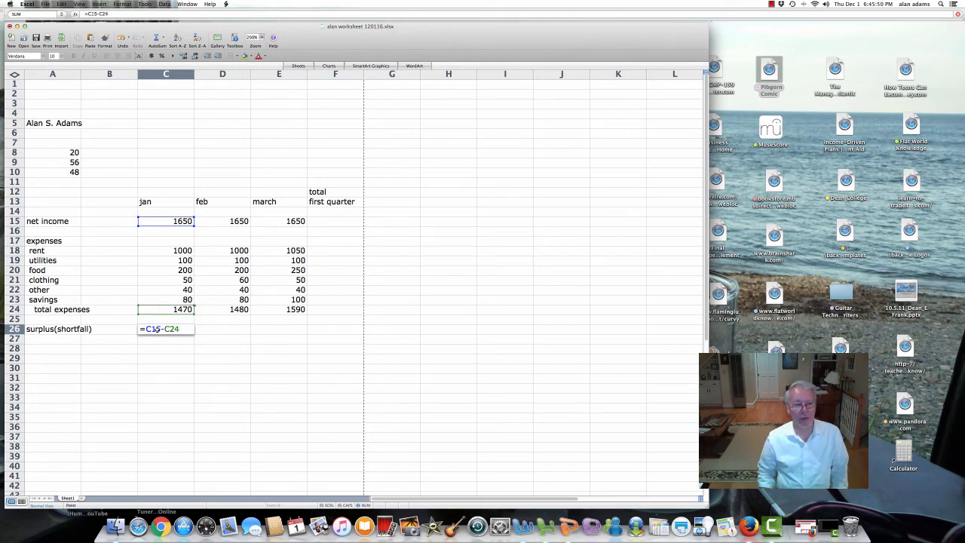
key(Return)
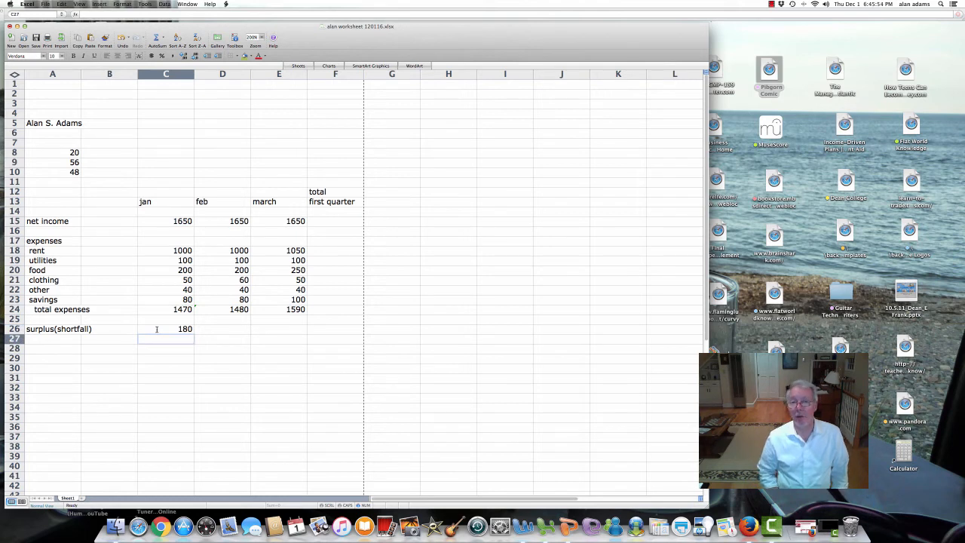
Step: Enter +D15-D24 in D26 so the February surplus shows 170
click(157, 329)
key(Right)
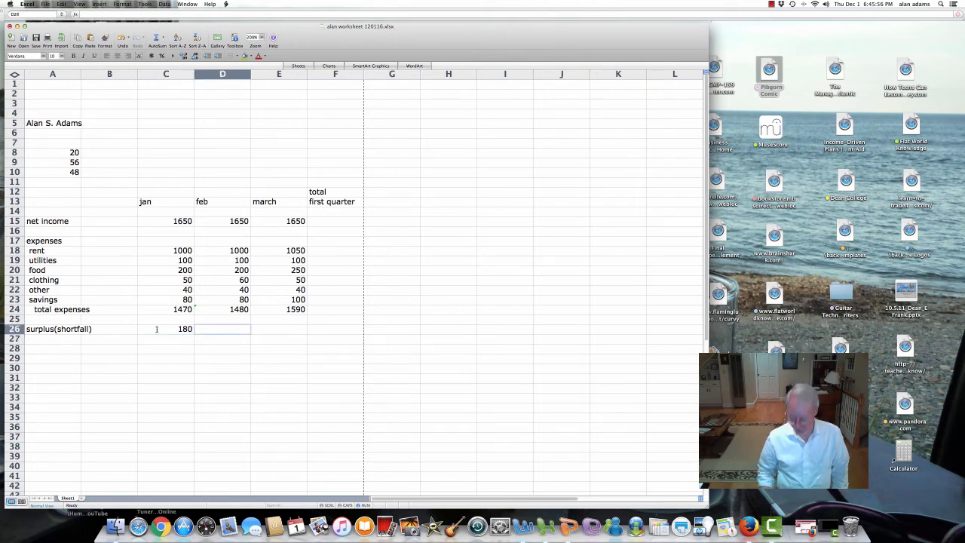
text(+)
key(Up)
key(Up)
key(Up)
key(Up)
key(Up)
key(Up)
key(Up)
key(Up)
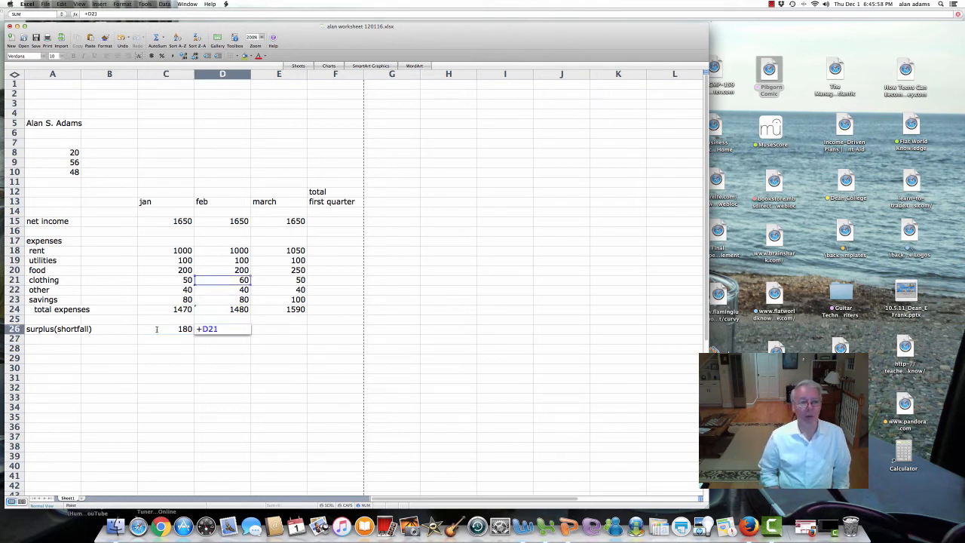
key(Up)
key(Up)
key(Up)
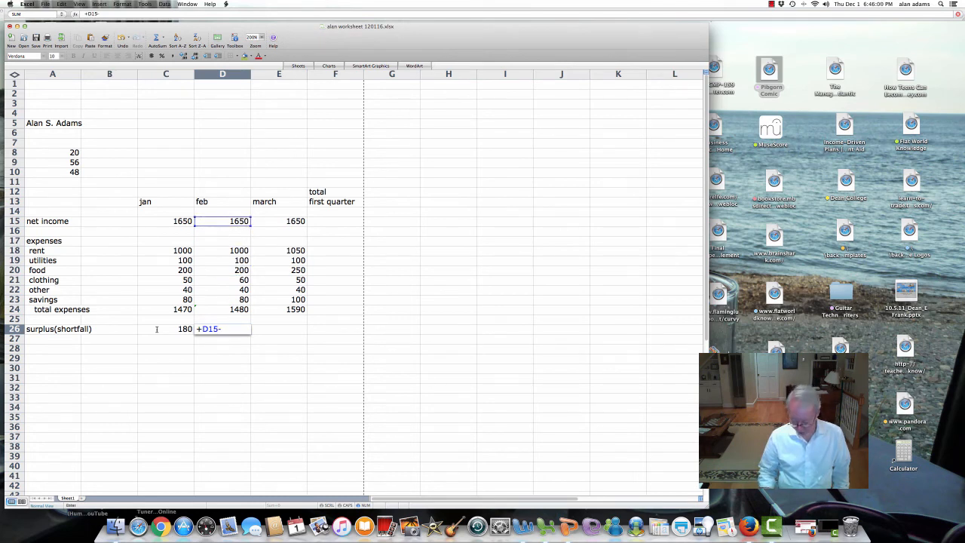
text(-)
key(Up)
key(Up)
key(Up)
key(Down)
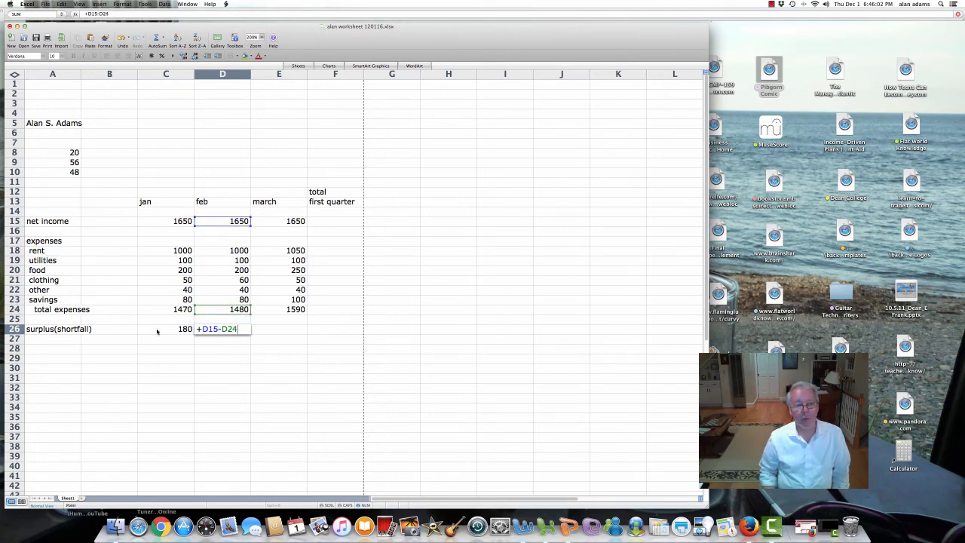
key(Tab)
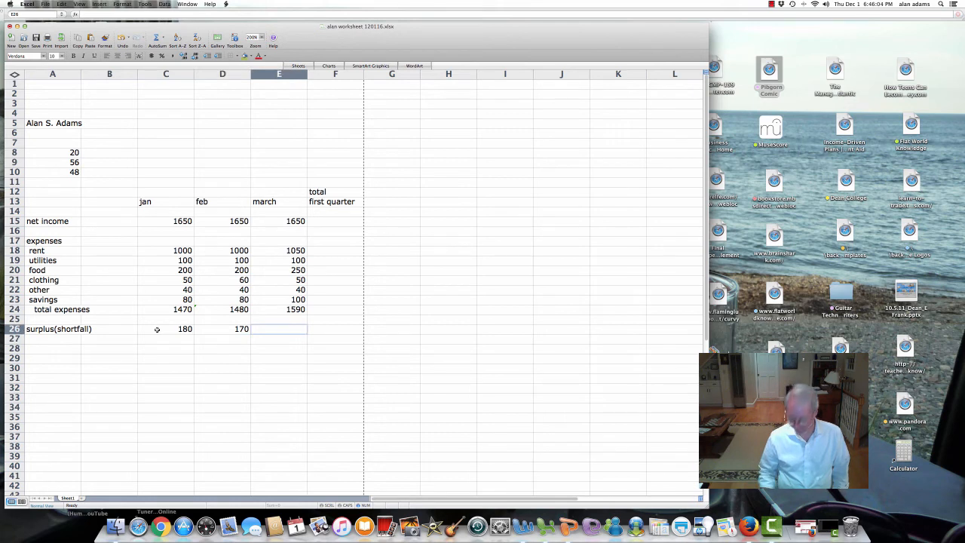
Step: Enter +E15-E24 in E26 so the March surplus shows 60
text(+)
key(Up)
key(Up)
key(Up)
key(Up)
key(Up)
key(Up)
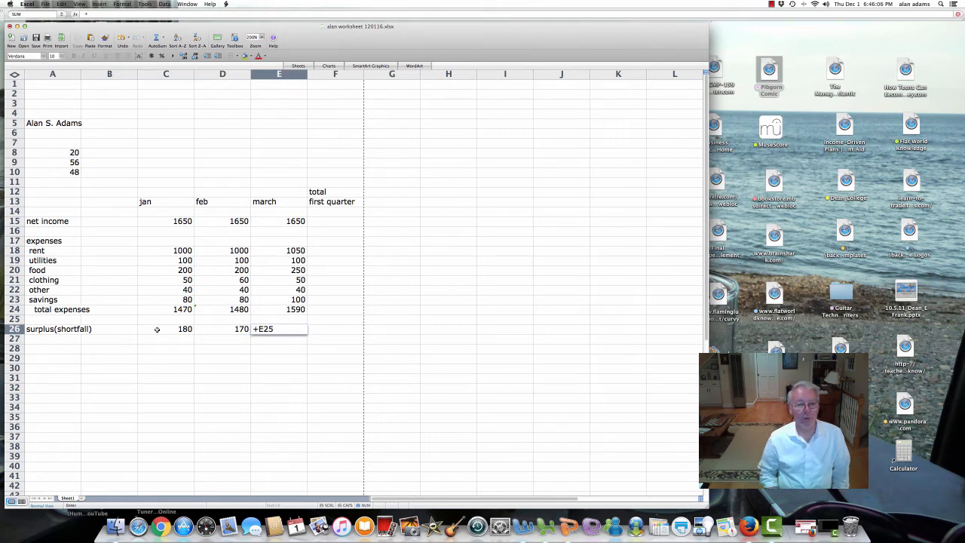
key(Up)
key(Up)
key(Up)
key(Up)
key(Up)
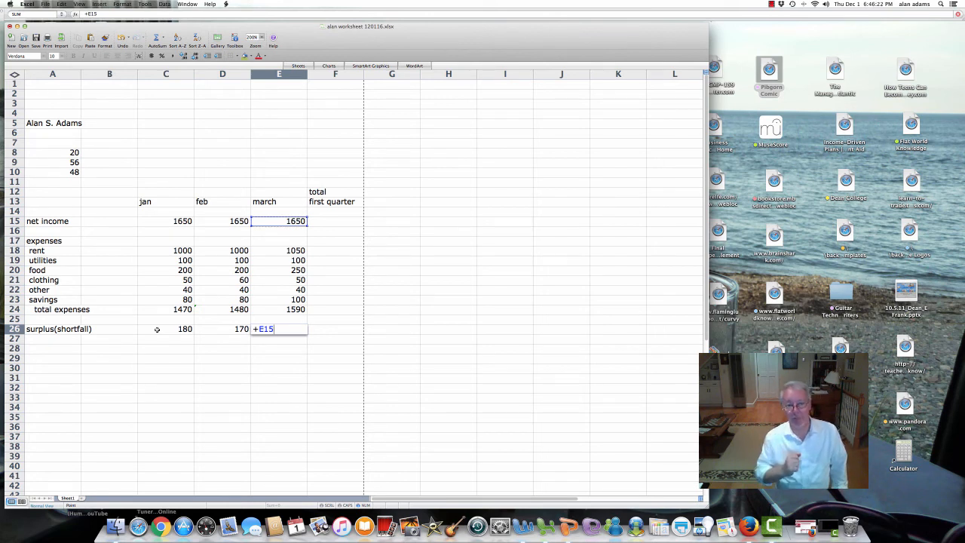
key(Up)
key(Up)
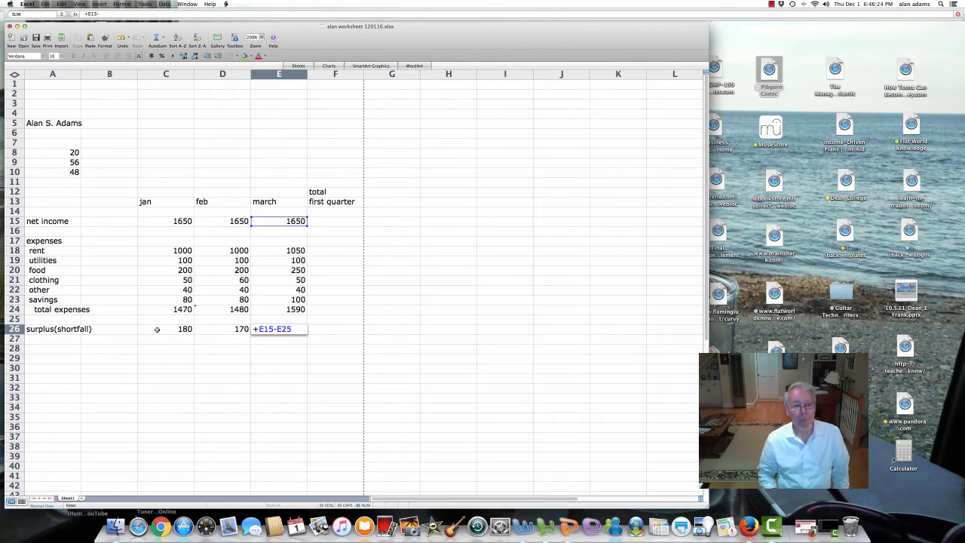
key(Return)
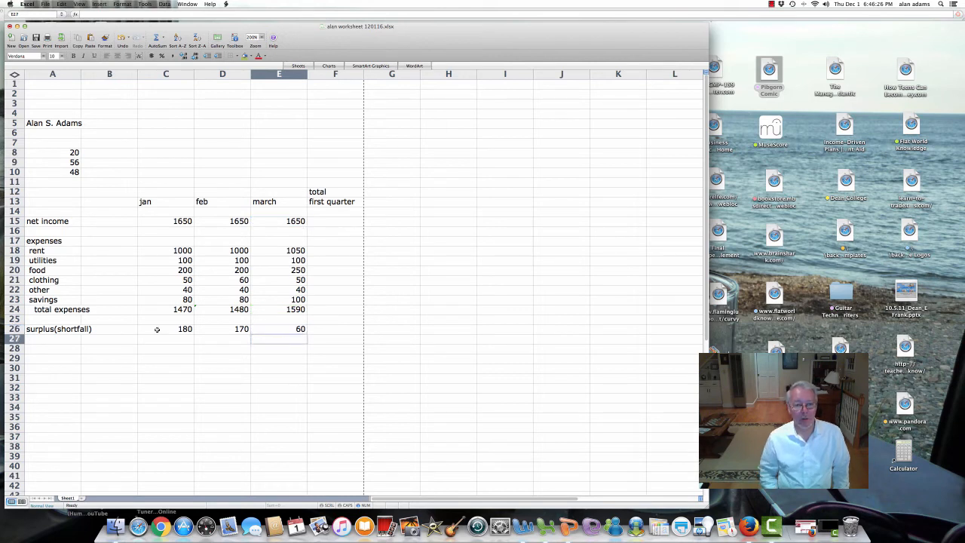
Step: Review the surplus formulas in C26, D26 and E26
key(Up)
key(Left)
key(Left)
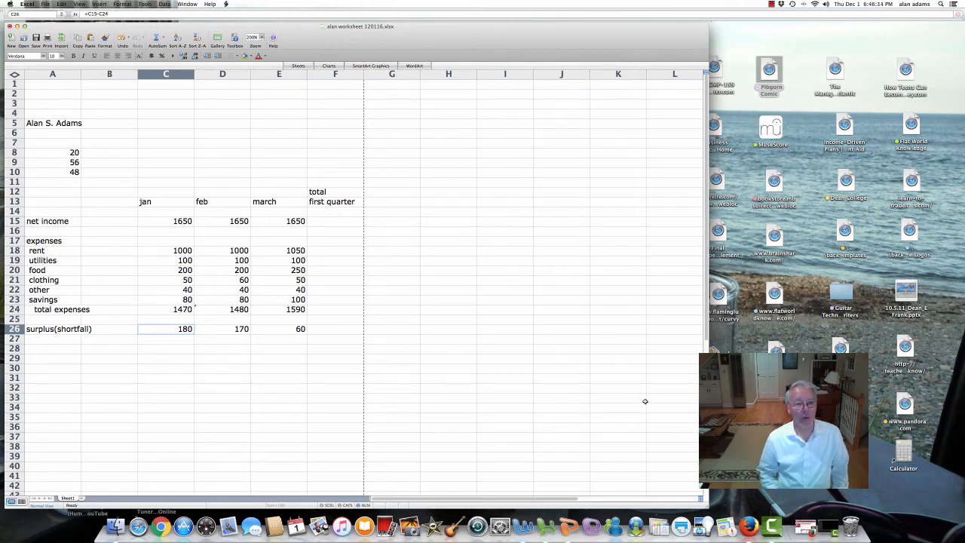
key(Right)
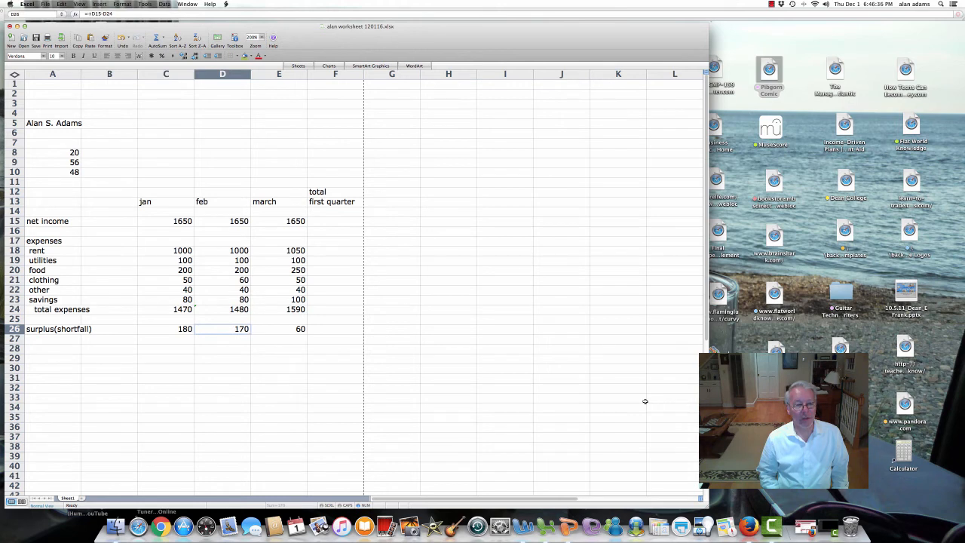
key(Right)
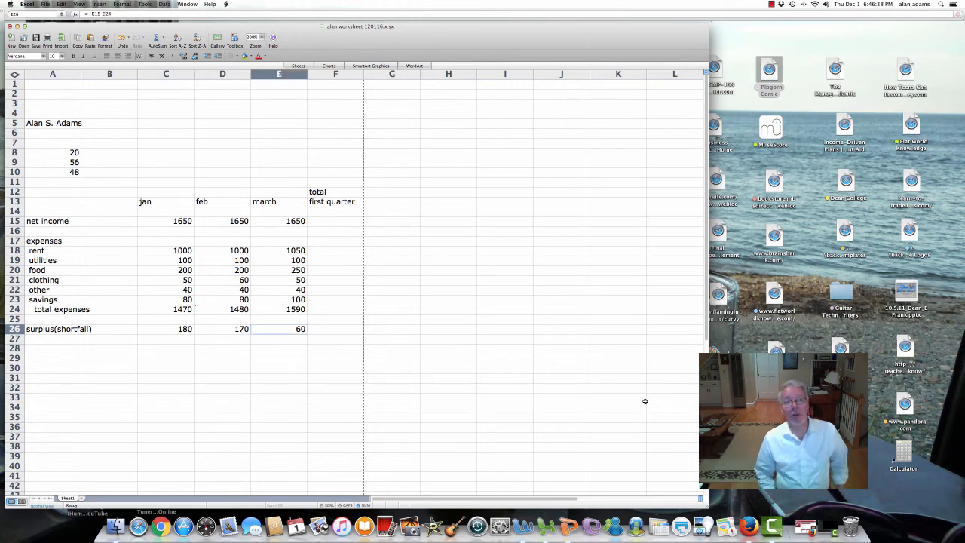
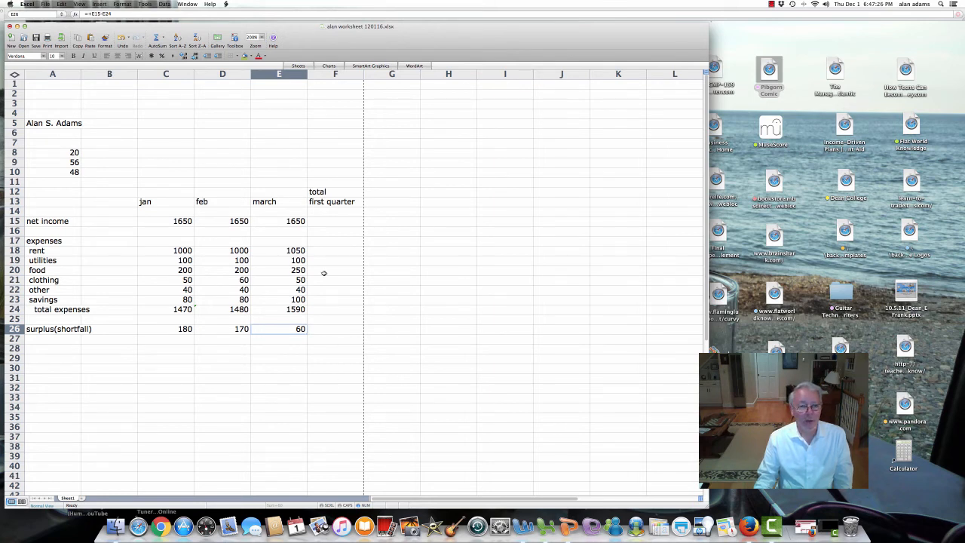
Step: Go over the January–March net income cells C15:E15 and pick F15 for the total
drag(324, 192, 327, 202)
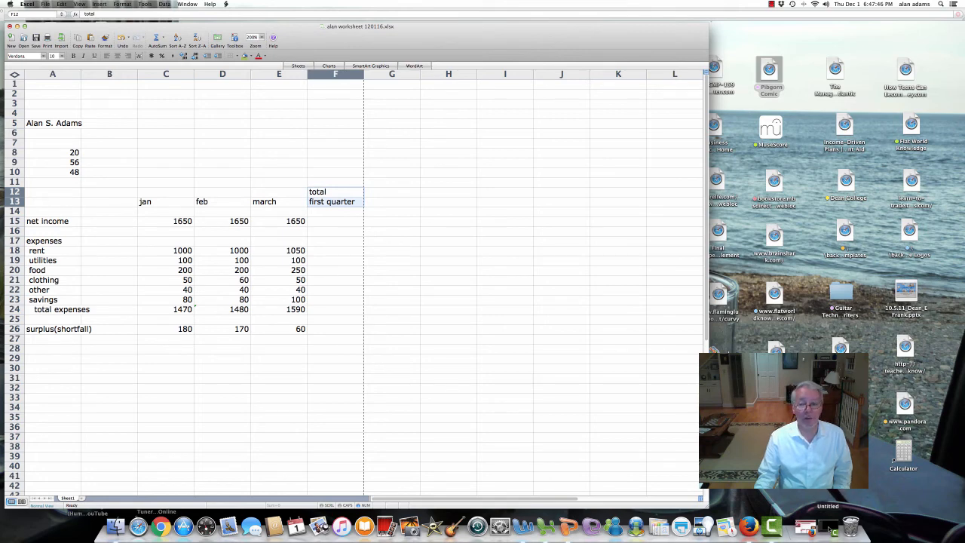
click(827, 527)
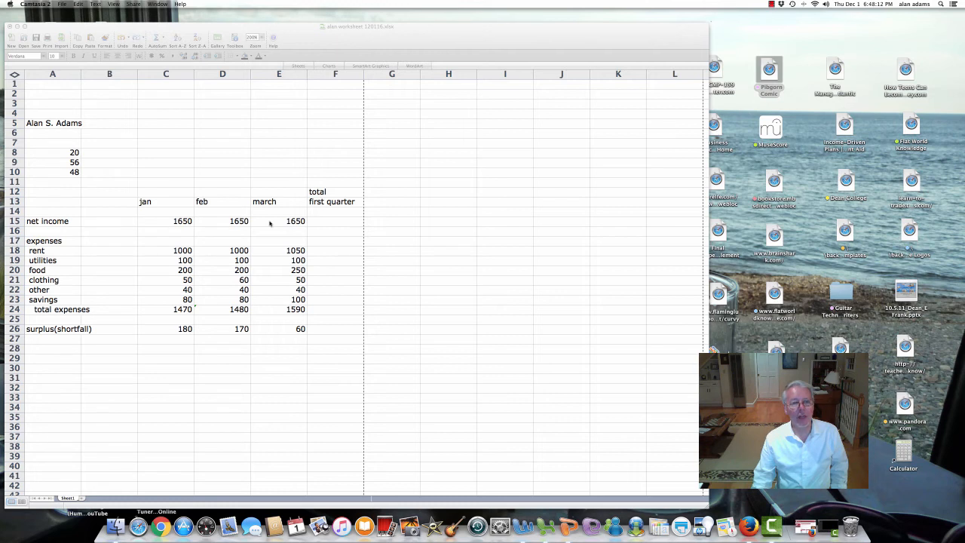
click(230, 220)
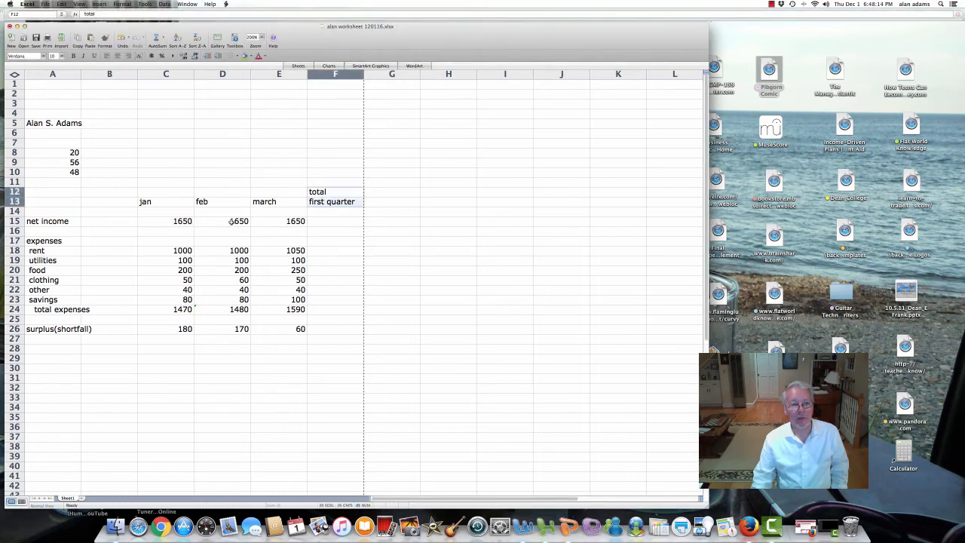
click(188, 221)
click(230, 227)
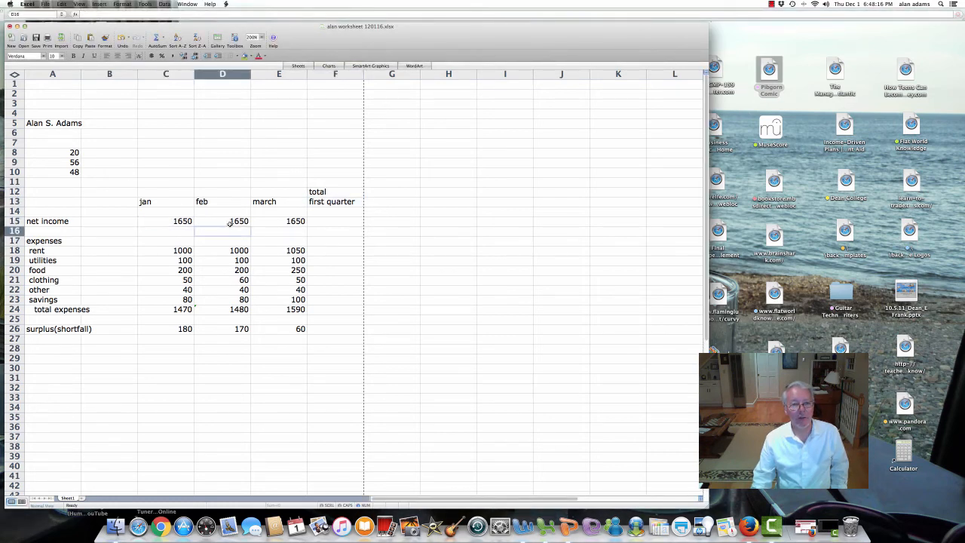
click(230, 222)
click(291, 222)
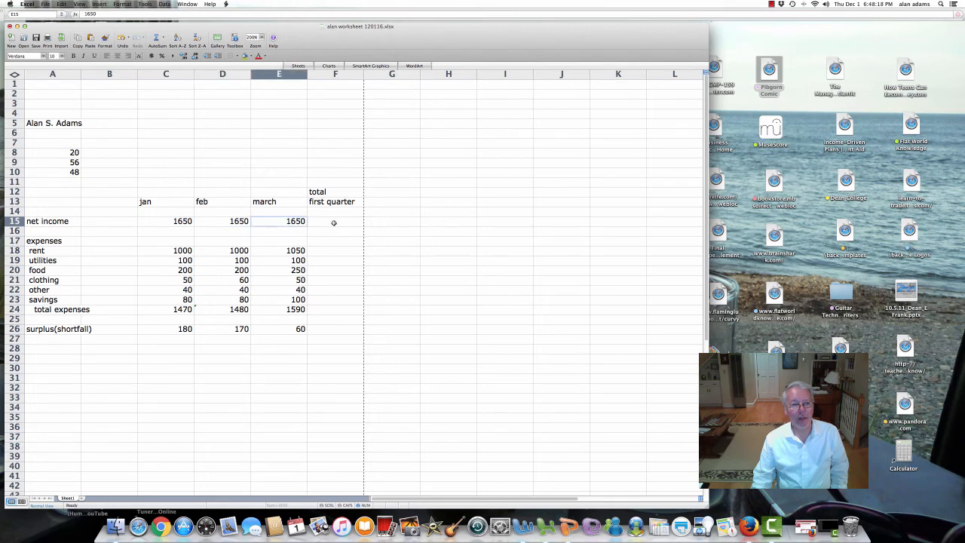
click(333, 222)
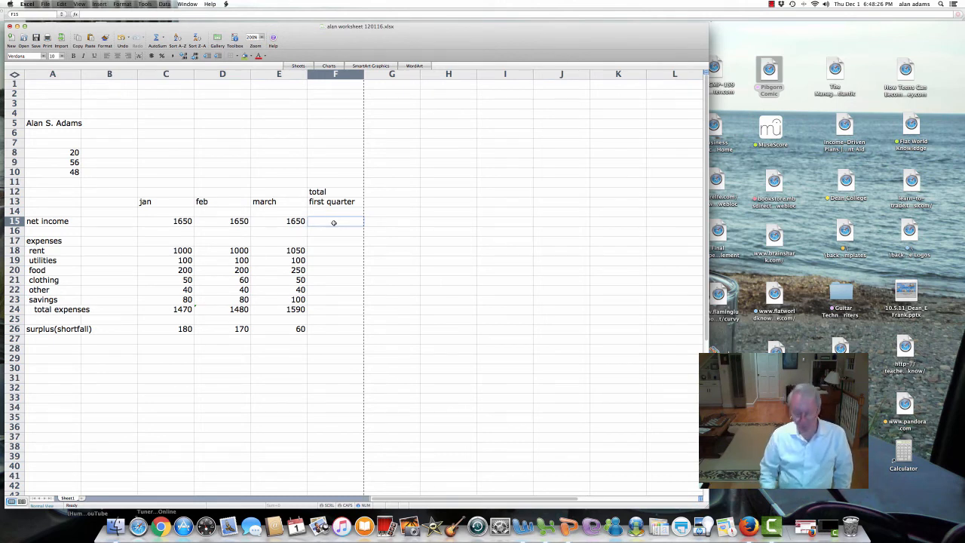
Step: Build a hand-made net income total +C15+D15+E15 in F15, giving 4950
text(+)
key(Left)
key(Left)
key(Left)
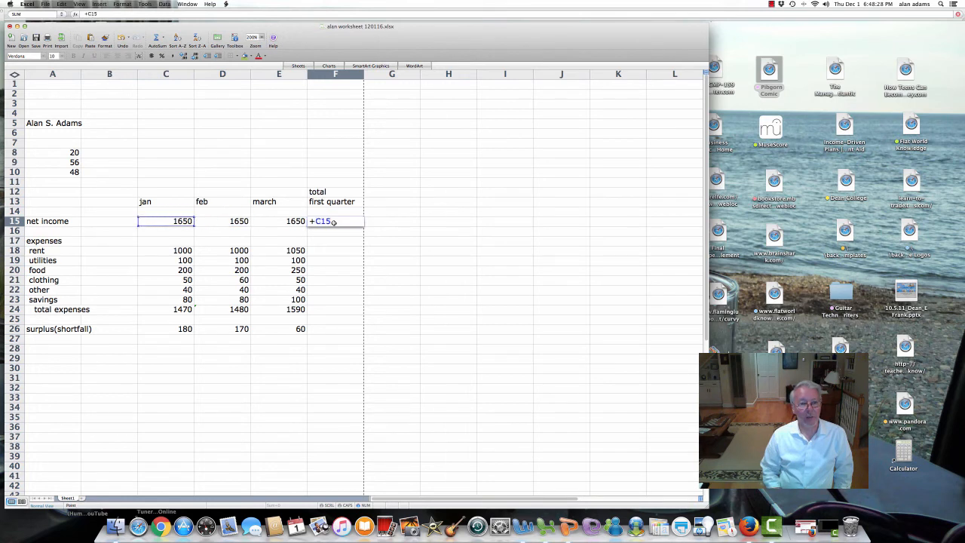
text(+)
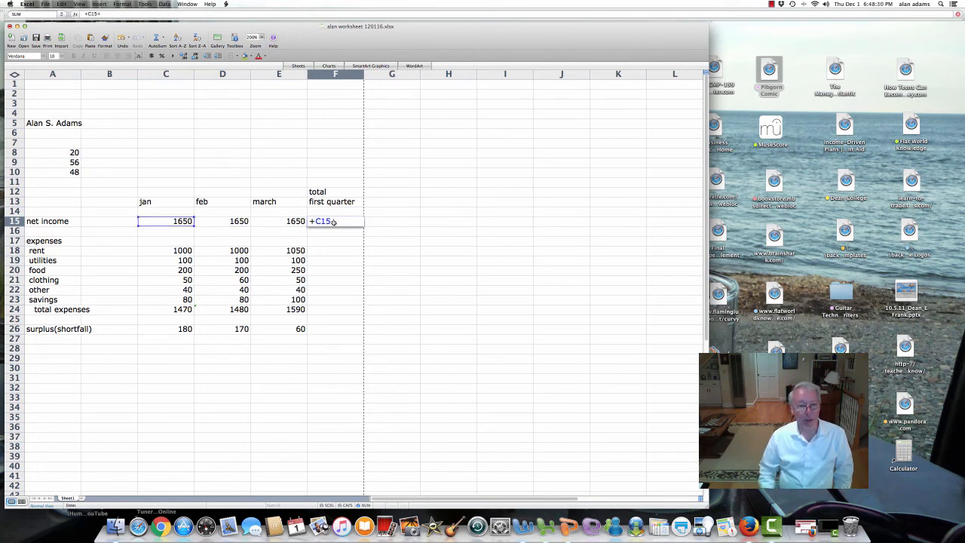
key(Left)
key(Left)
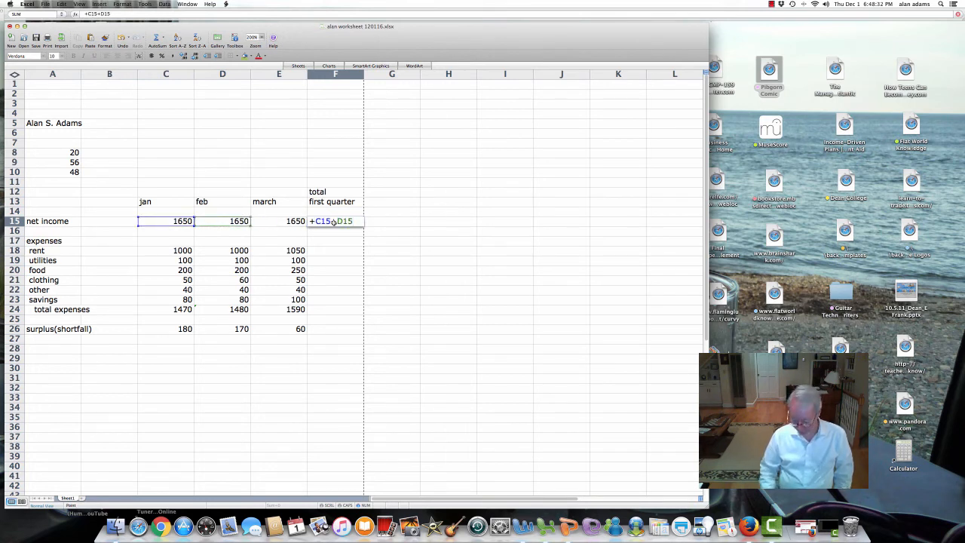
text(+)
key(Left)
key(Return)
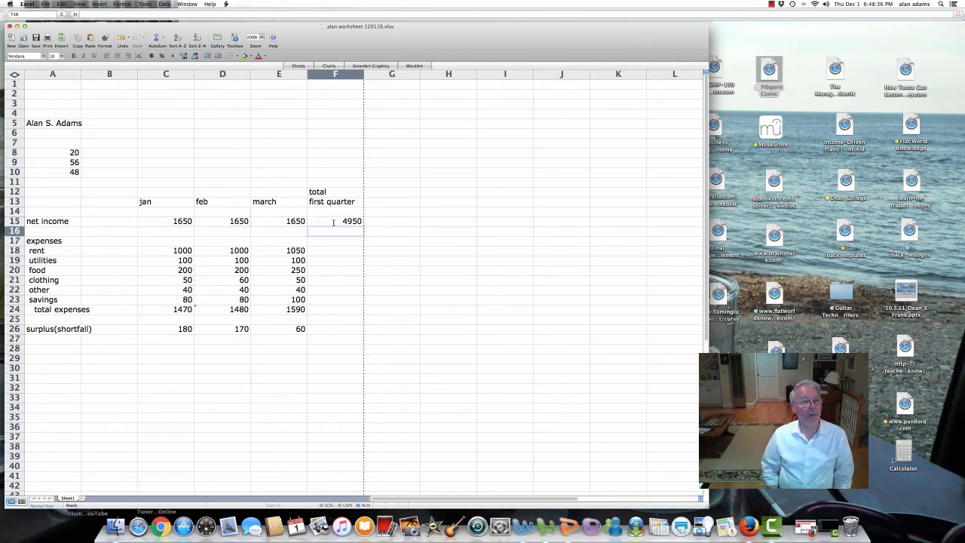
Step: Replace F15's hand-built total with AutoSum =SUM(C15:E15), still showing 4950
click(334, 223)
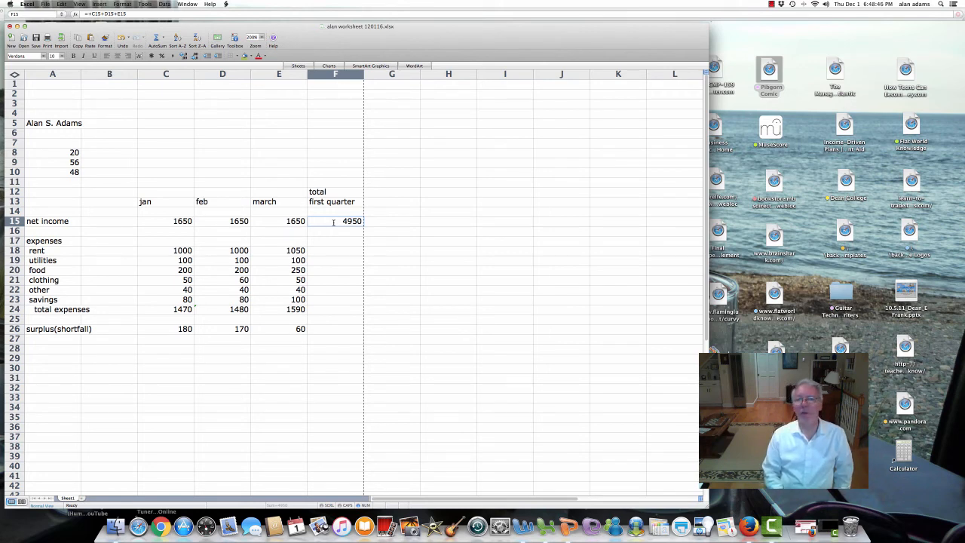
key(Delete)
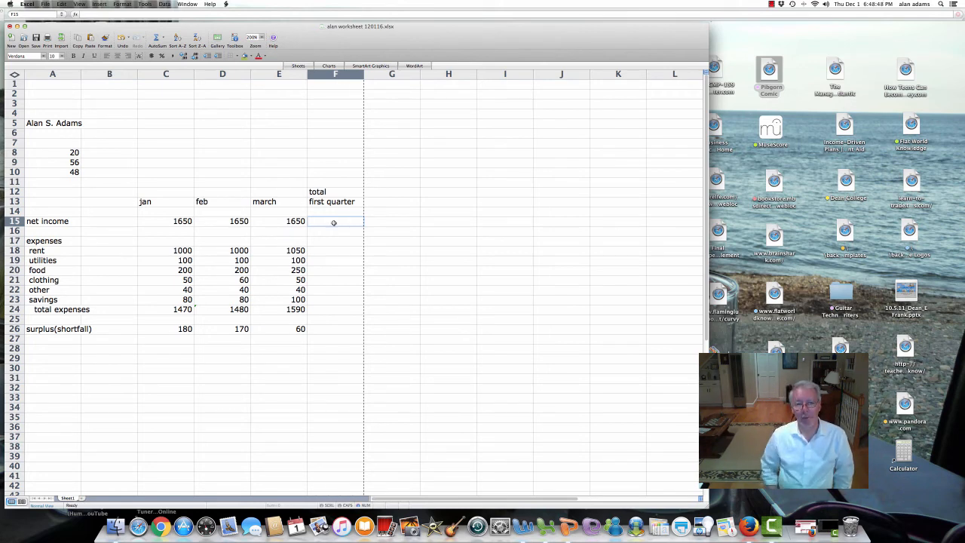
click(155, 40)
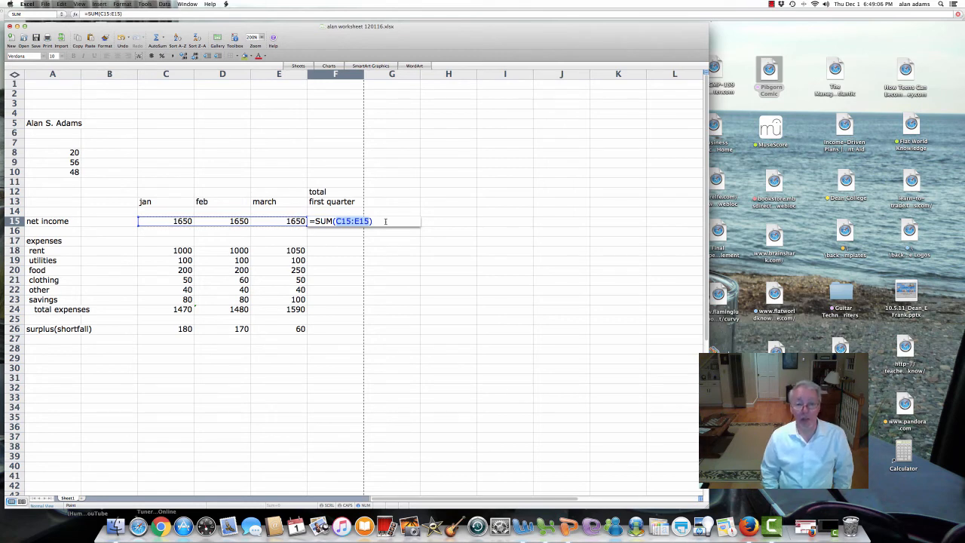
key(Return)
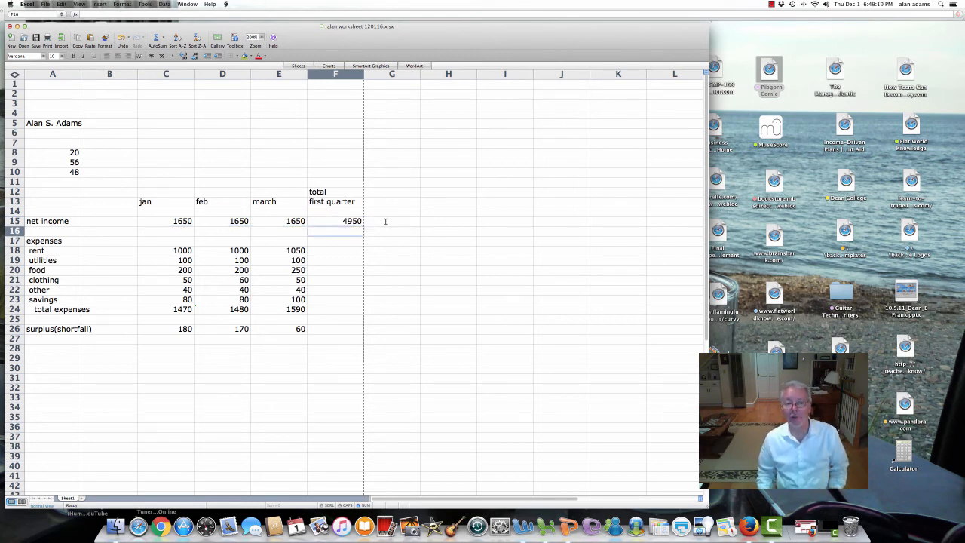
click(339, 253)
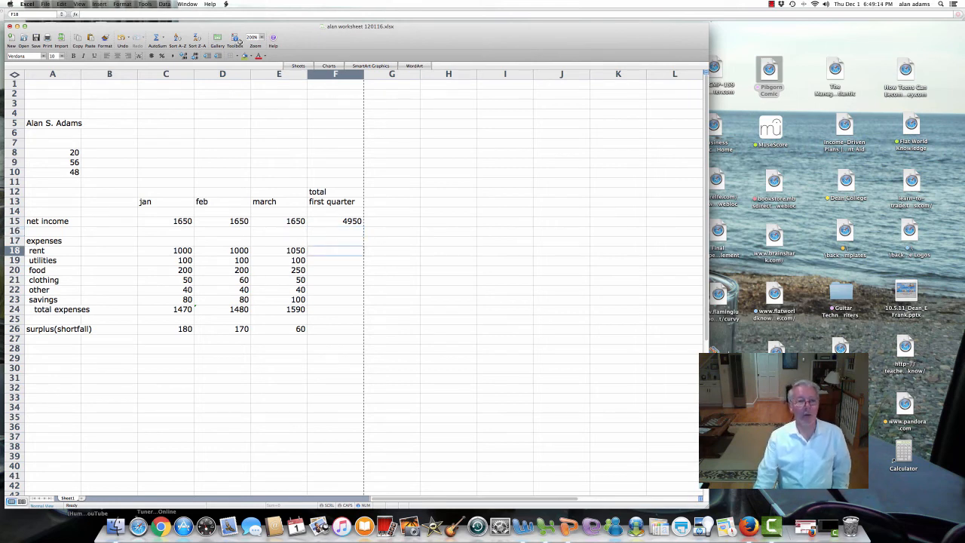
Step: AutoSum the rent total in F18 (3050) and the utilities total in F19 (300)
click(155, 37)
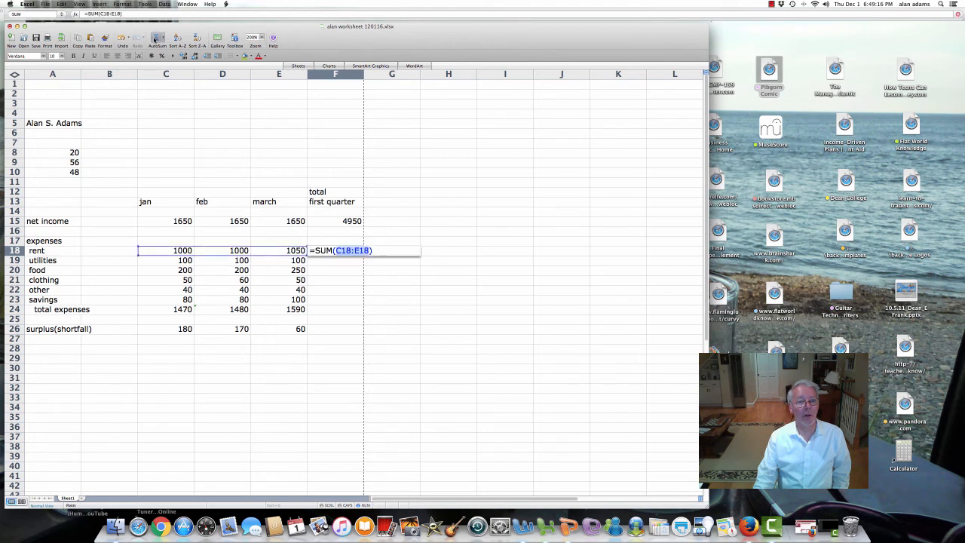
key(Return)
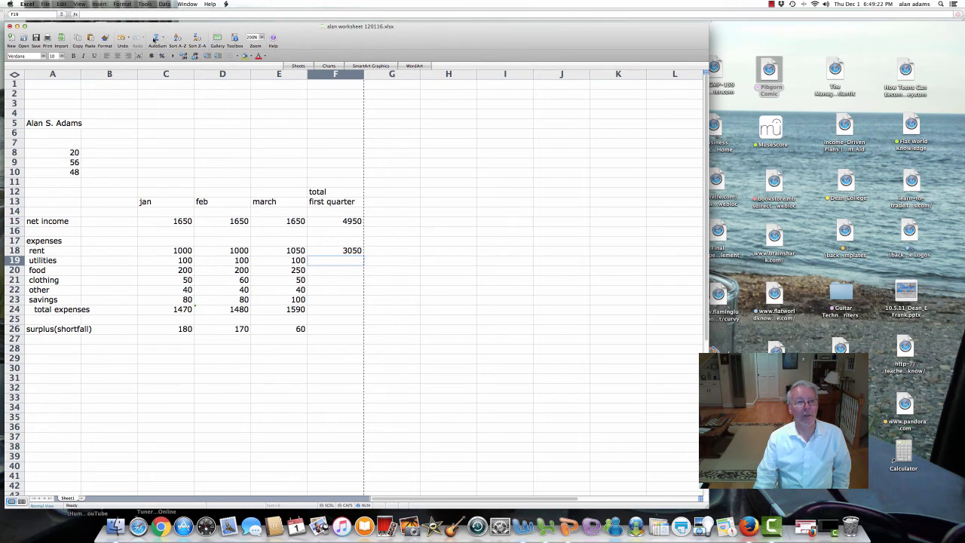
click(156, 38)
key(Return)
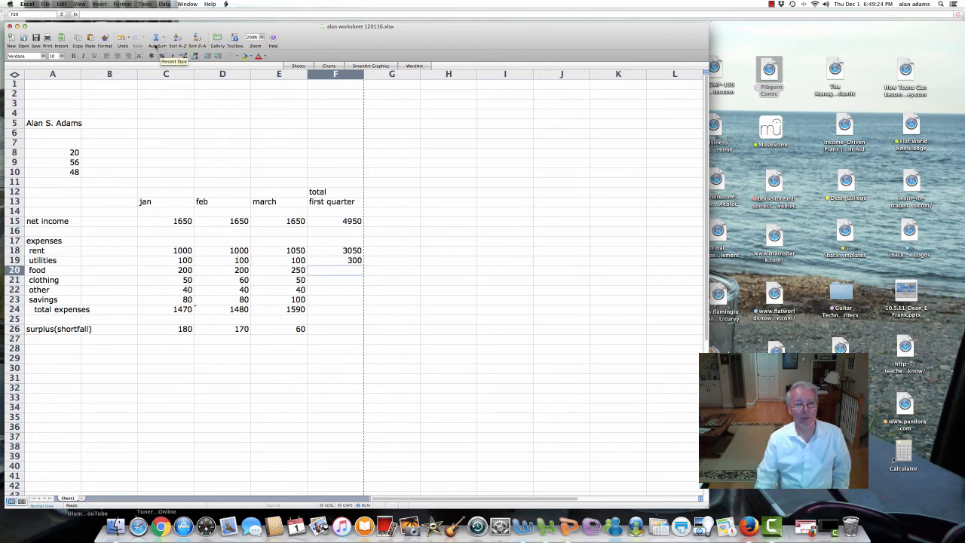
Step: Cancel the incorrect sum proposed in F20 and select the food values C20:E20
click(155, 38)
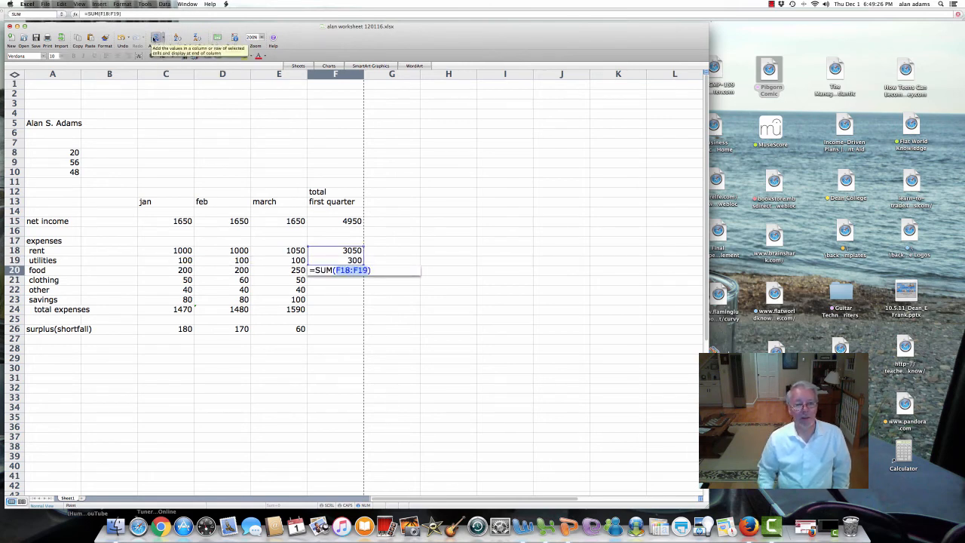
click(330, 272)
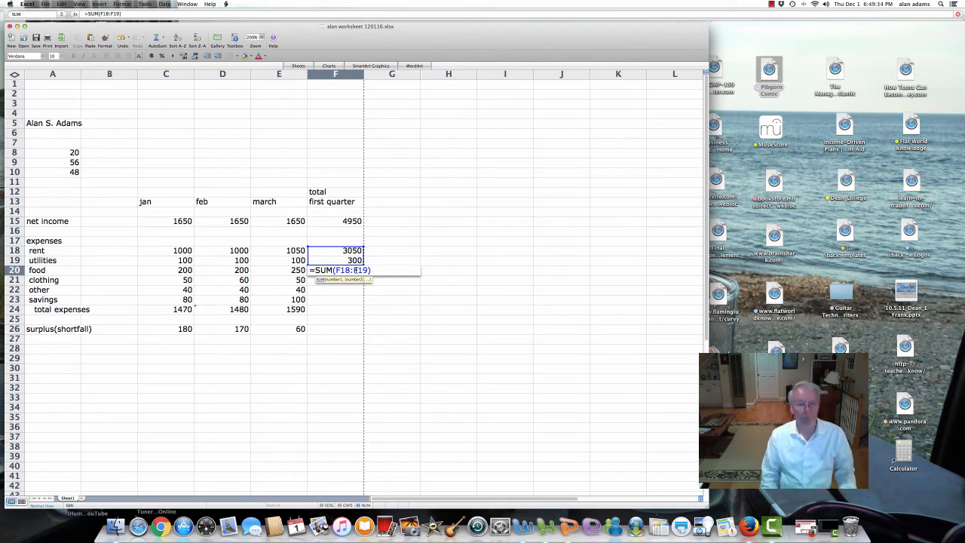
key(Escape)
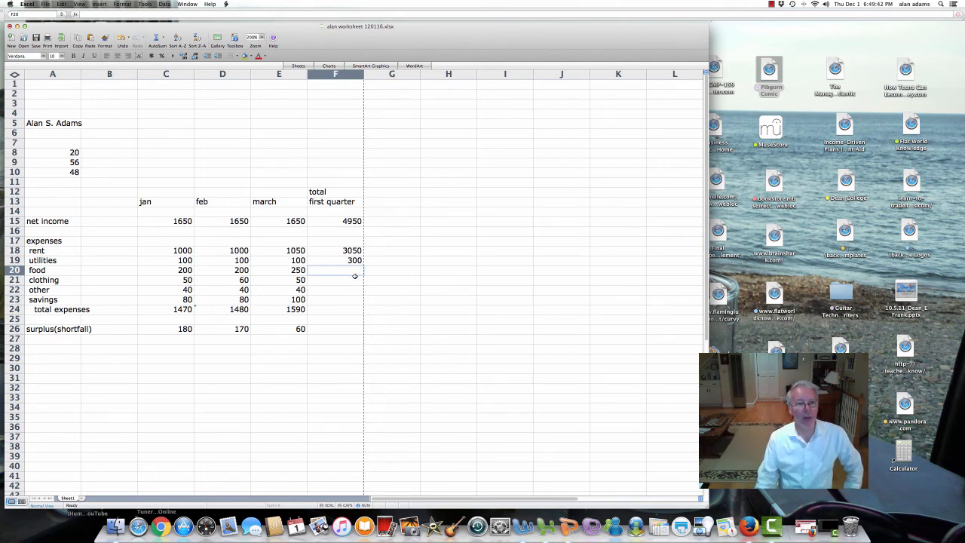
drag(185, 271, 270, 271)
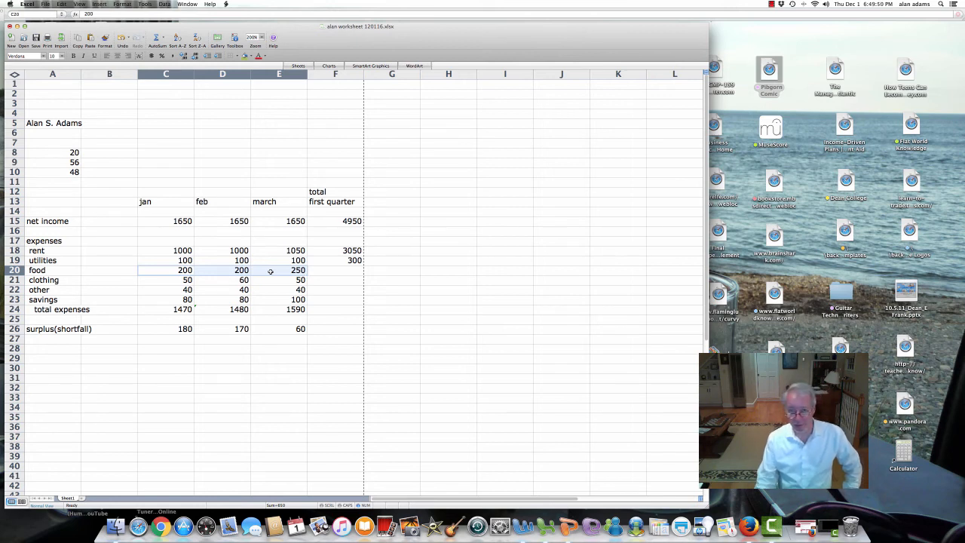
click(334, 271)
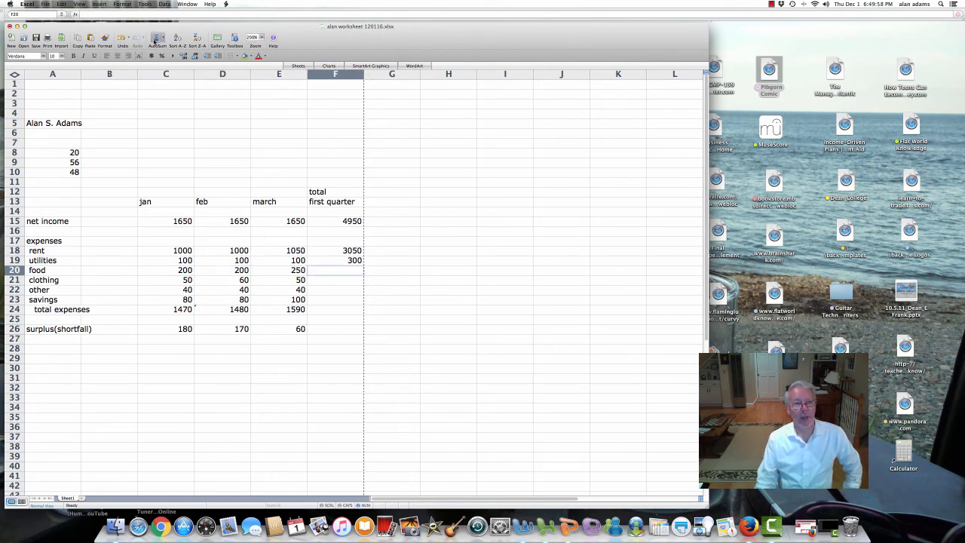
Step: Enter =SUM(C20:E20) in F20 so the food quarter total shows 650
click(157, 39)
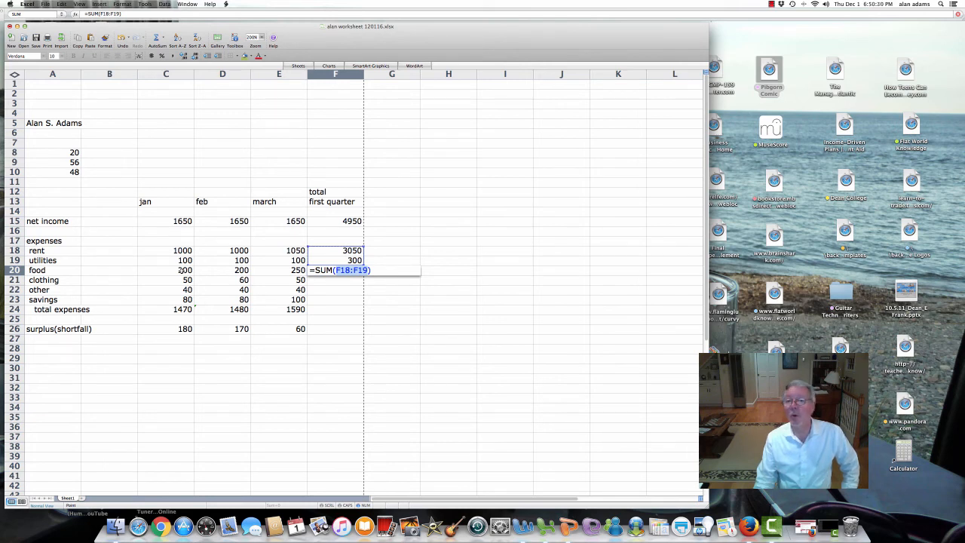
drag(181, 270, 257, 270)
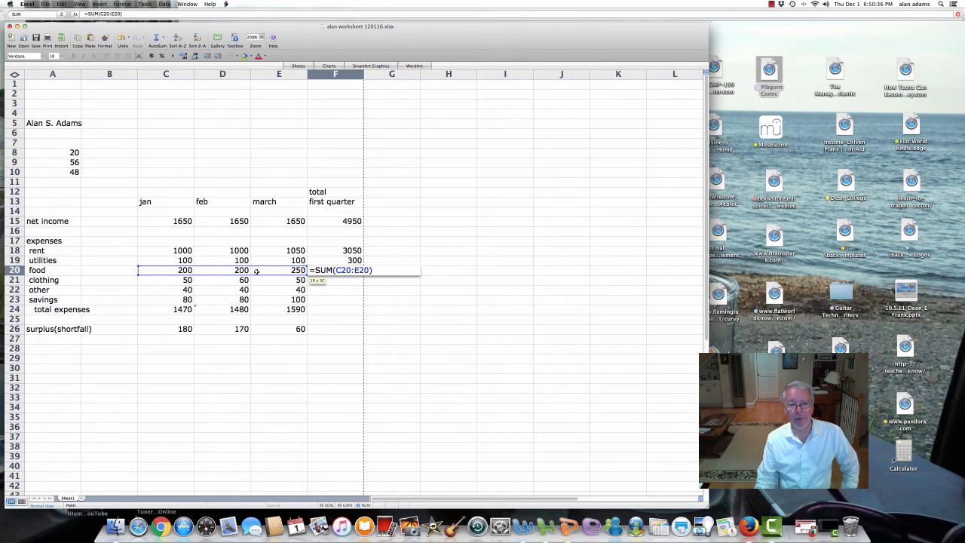
drag(257, 270, 257, 270)
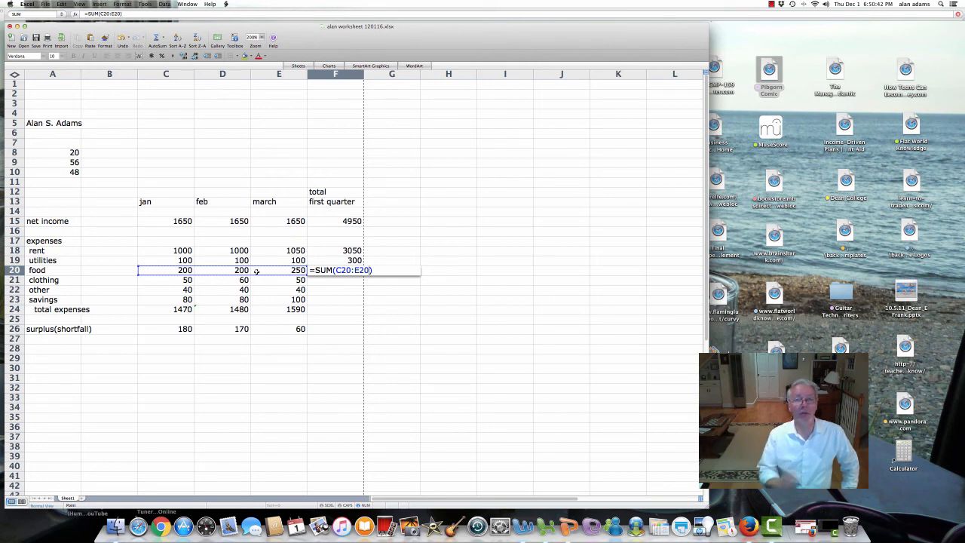
key(Return)
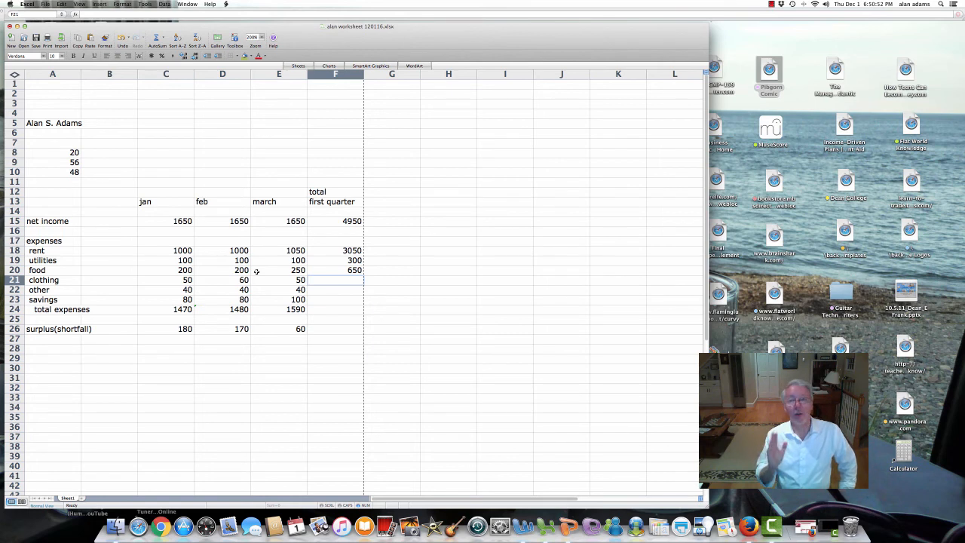
click(326, 270)
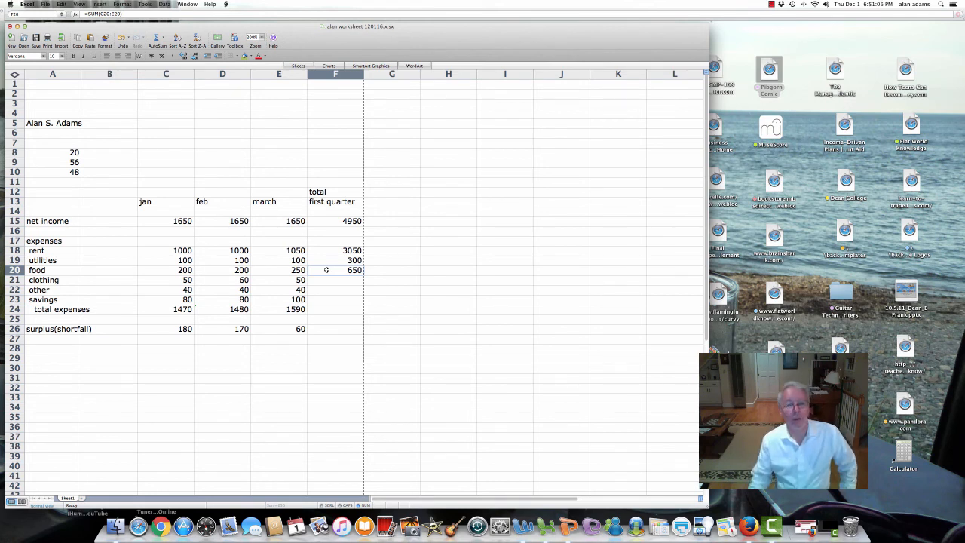
Step: Sum columns C:E into F21–F23 for clothing (160), other (120) and savings (260)
click(325, 280)
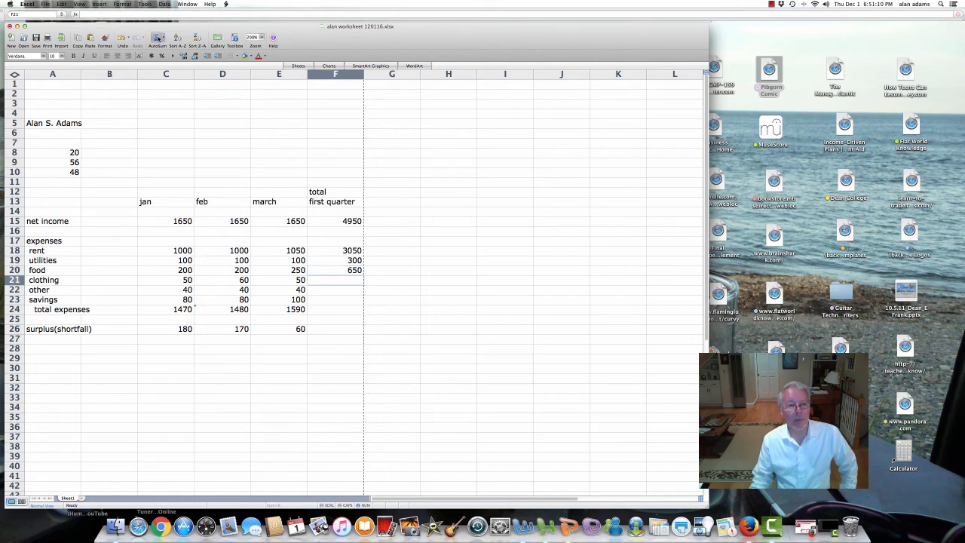
click(156, 38)
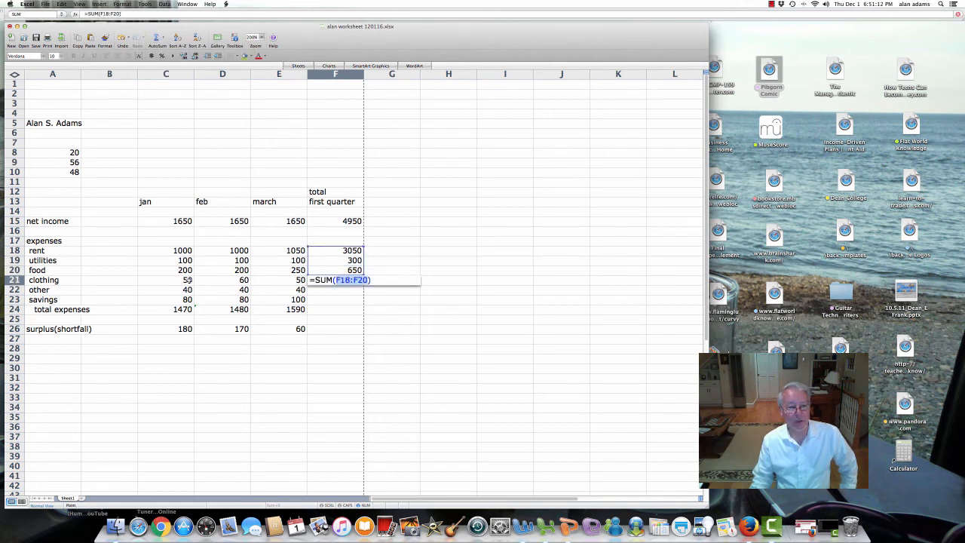
drag(188, 280, 267, 279)
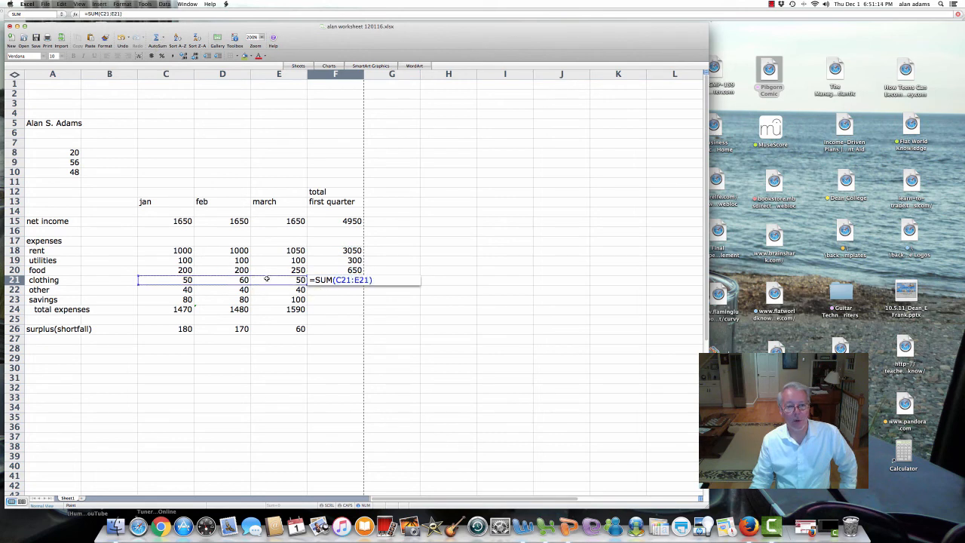
key(Return)
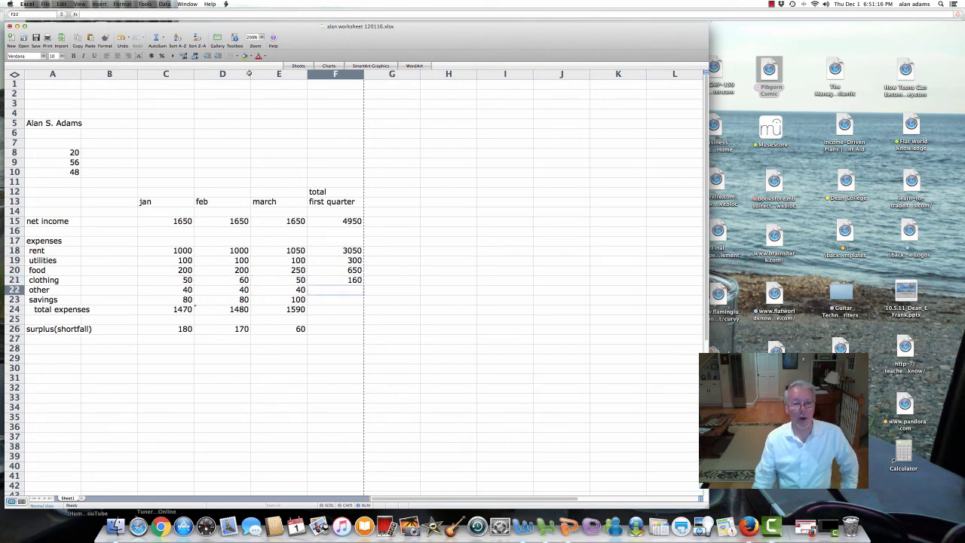
click(157, 38)
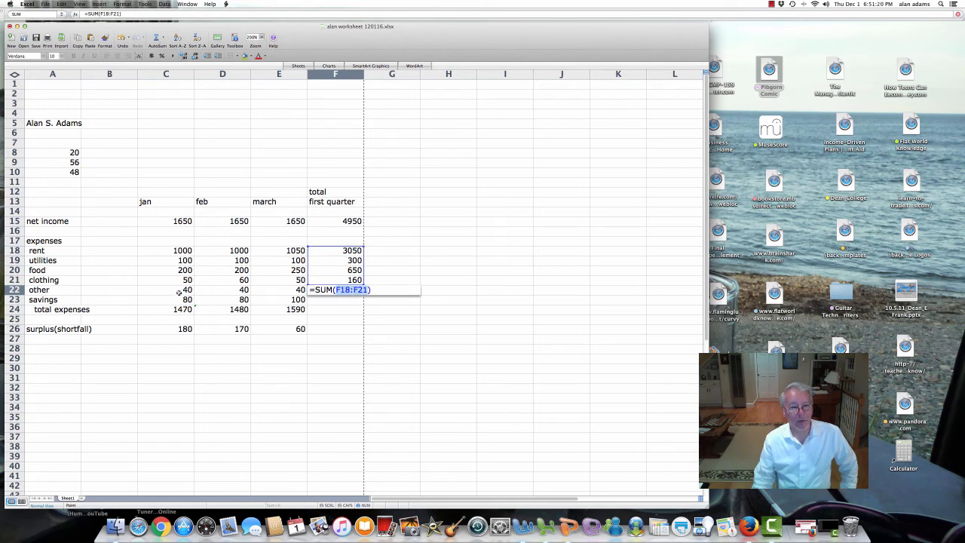
drag(179, 292, 265, 292)
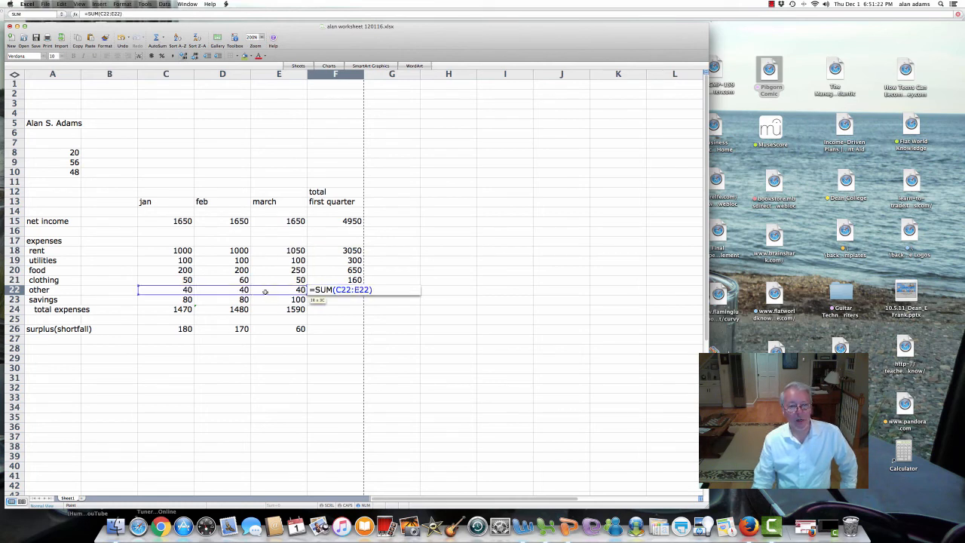
key(Return)
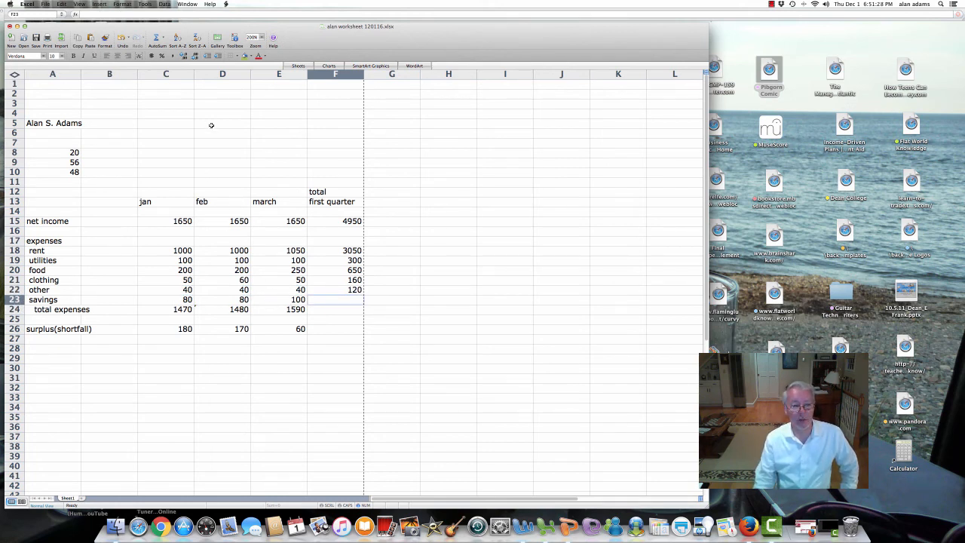
click(155, 38)
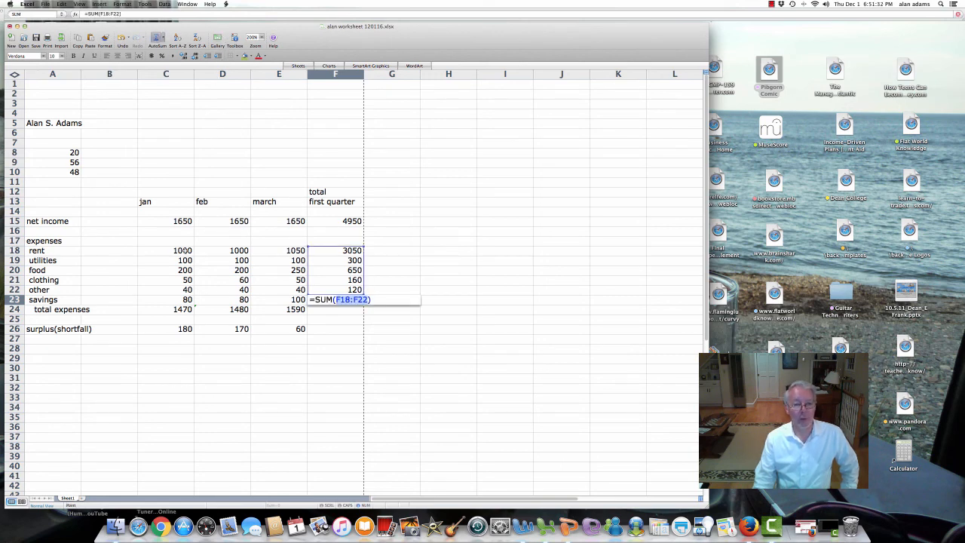
click(188, 299)
drag(266, 296, 282, 299)
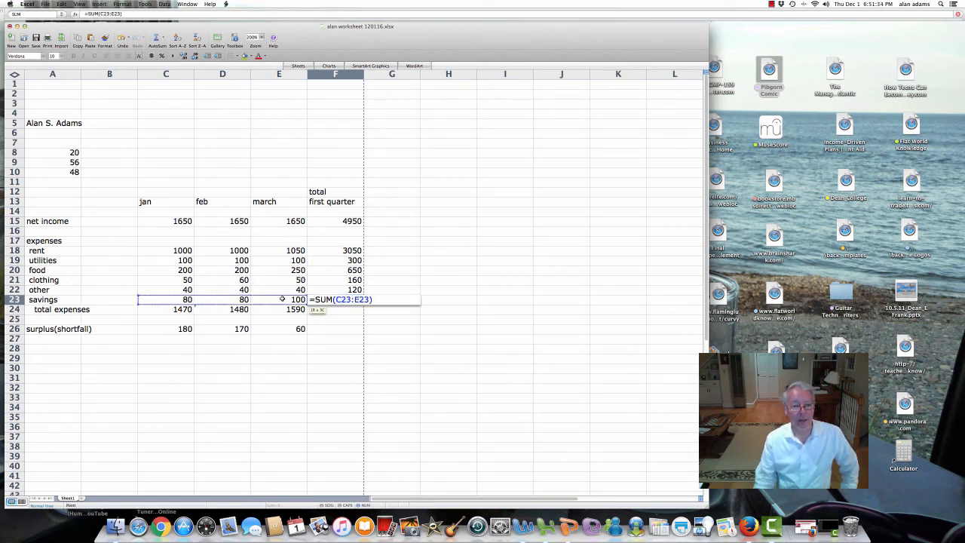
key(Return)
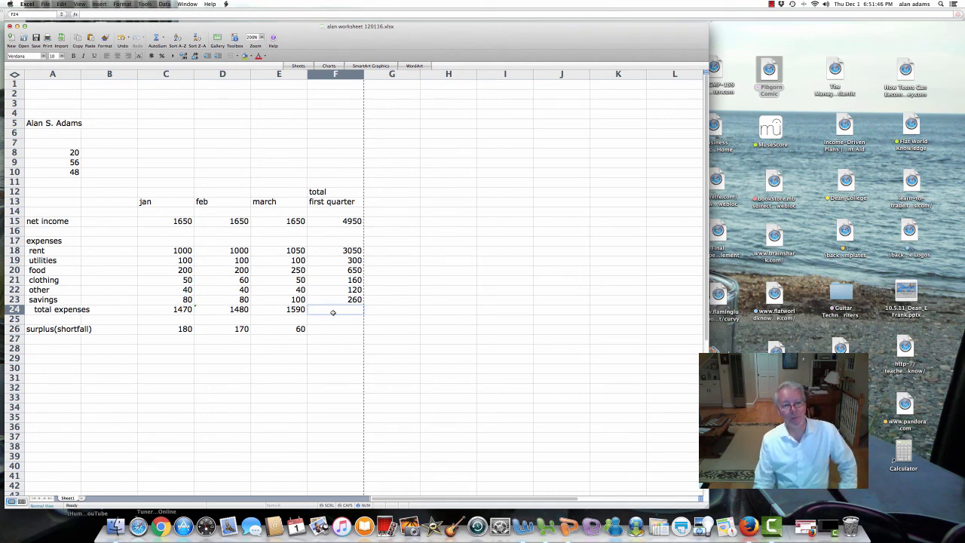
Step: Review the monthly total expenses C24:E24 and quarter totals F18:F23 before choosing F24
click(187, 310)
drag(240, 309, 268, 311)
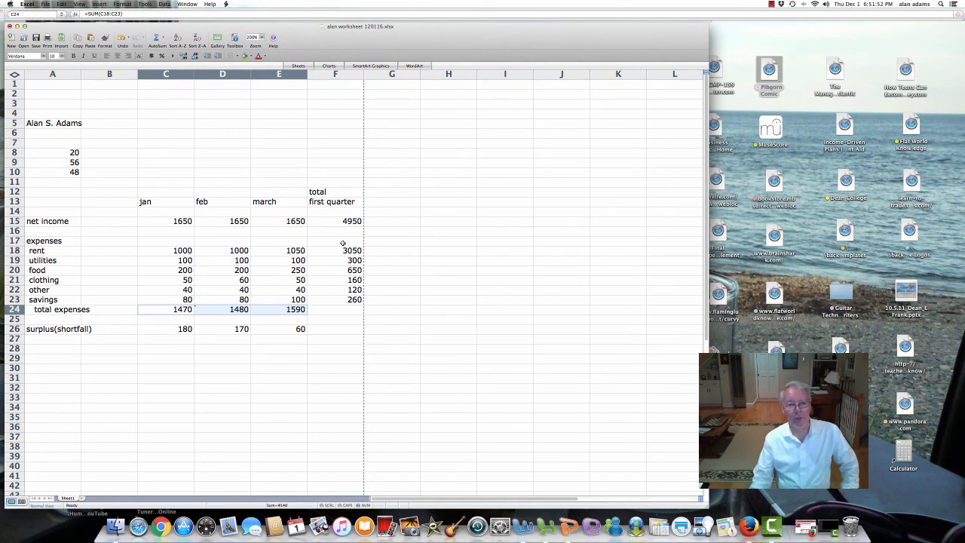
drag(348, 251, 347, 299)
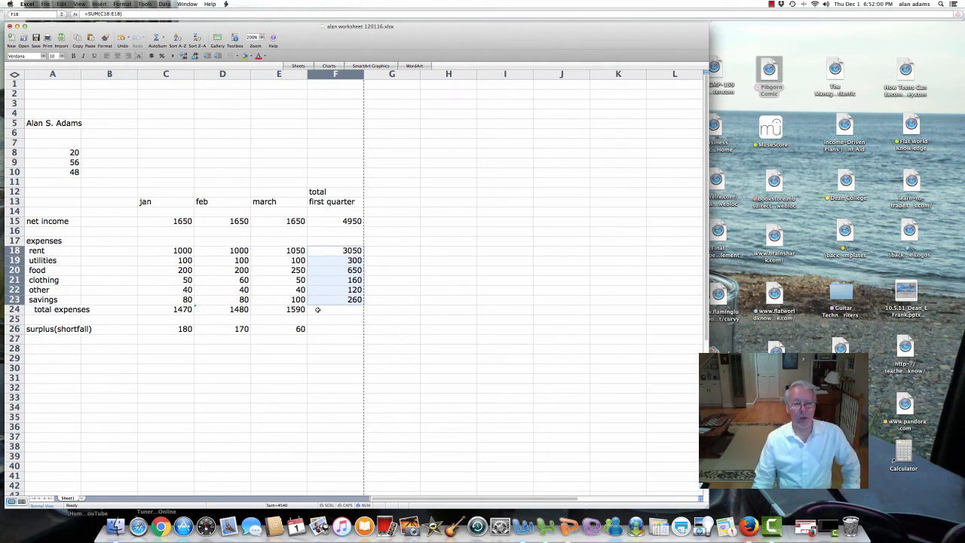
click(318, 310)
drag(347, 251, 347, 302)
click(340, 309)
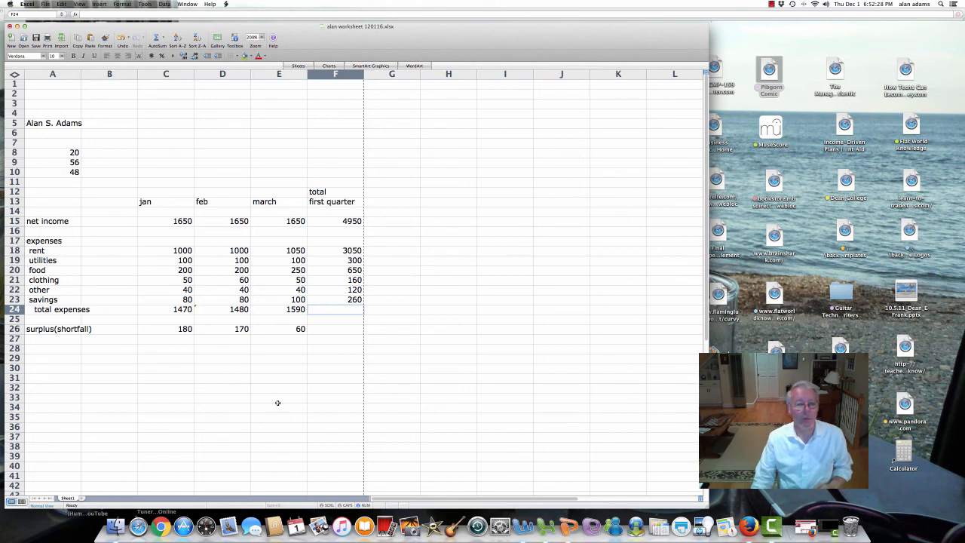
drag(346, 252, 352, 302)
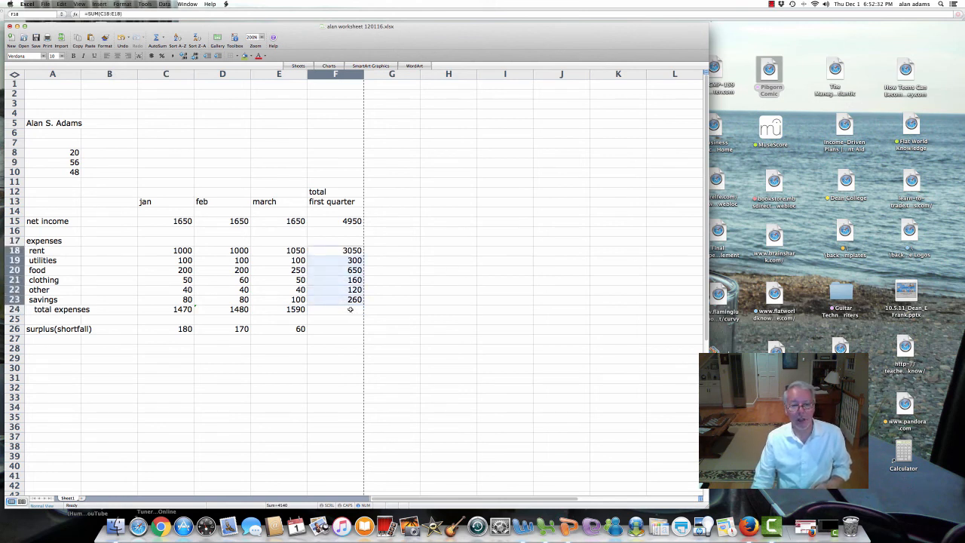
click(350, 309)
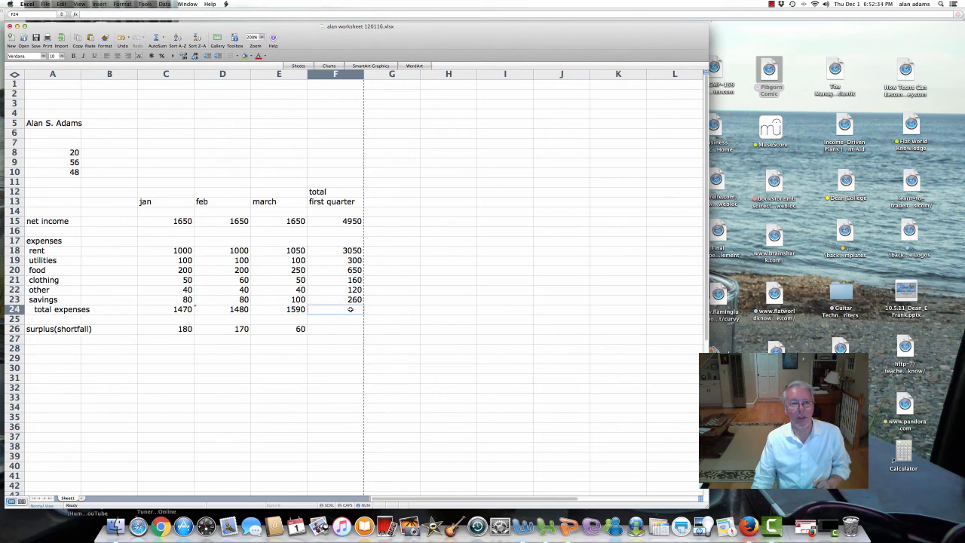
Step: AutoSum F18:F23 into F24 for first-quarter total expenses of 4540
click(155, 40)
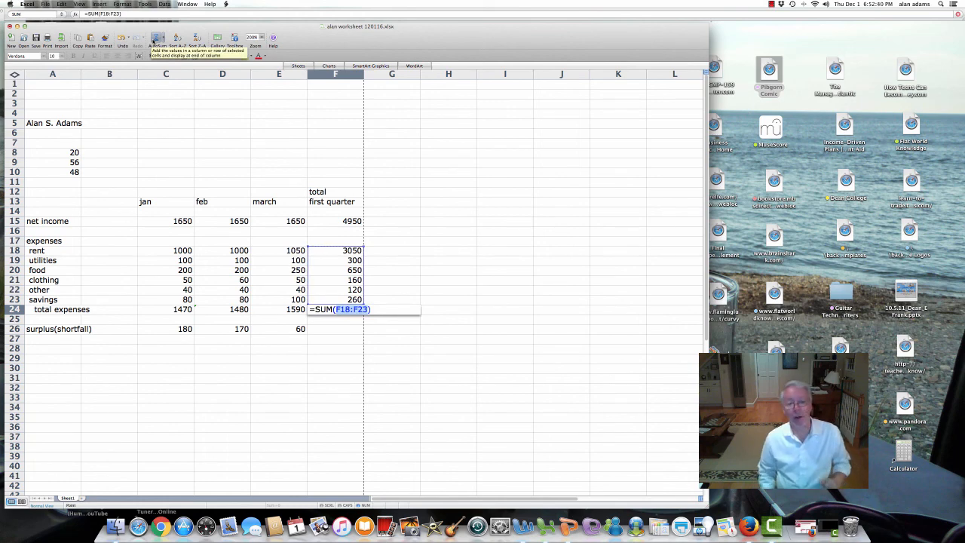
key(Return)
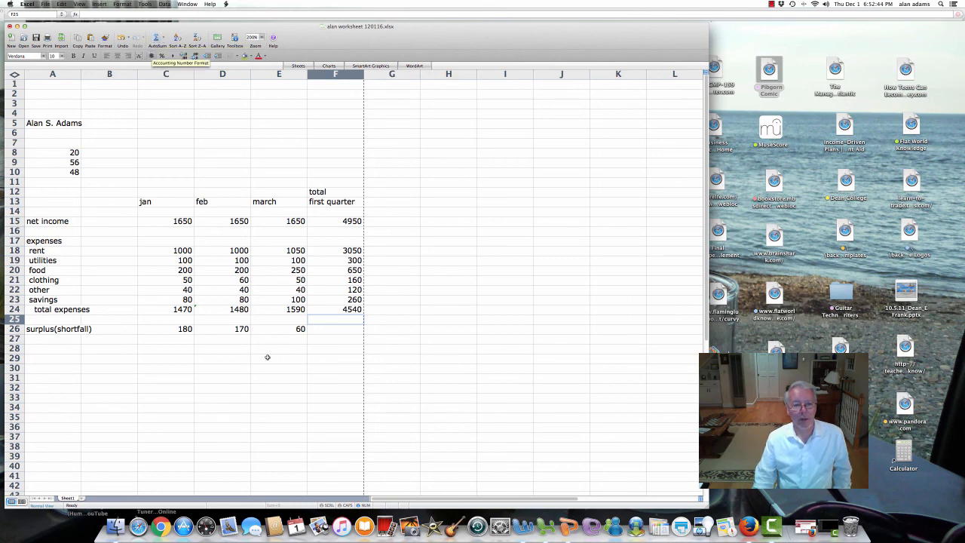
click(339, 251)
drag(338, 281, 337, 300)
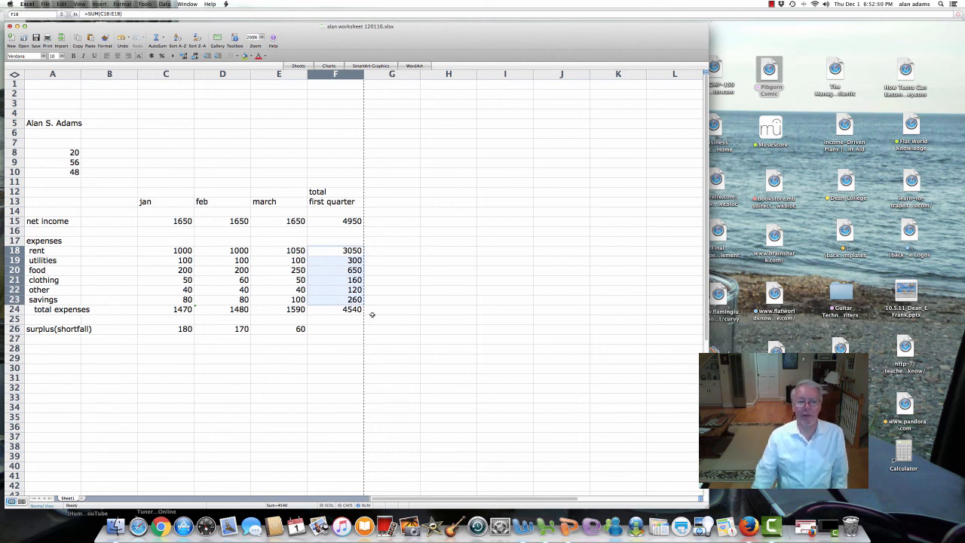
click(405, 310)
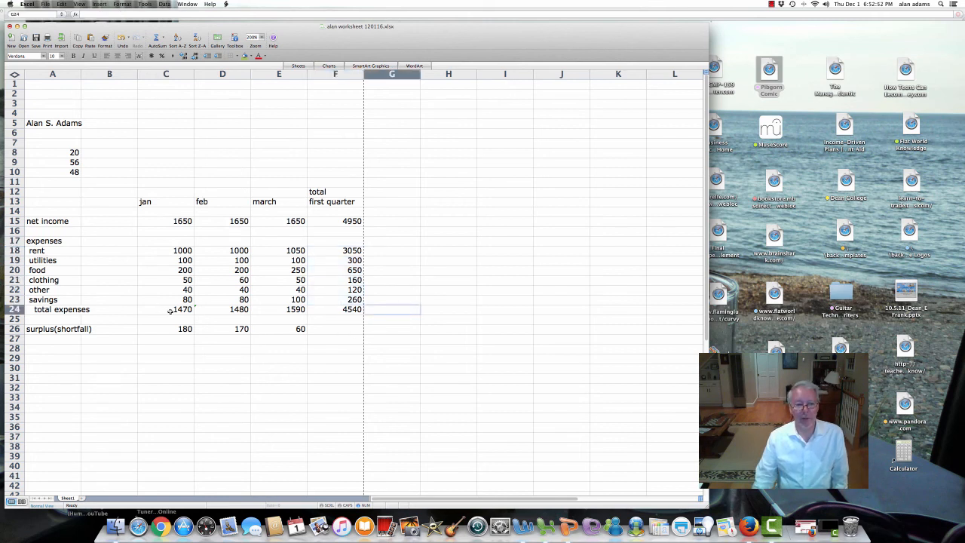
drag(168, 309, 263, 314)
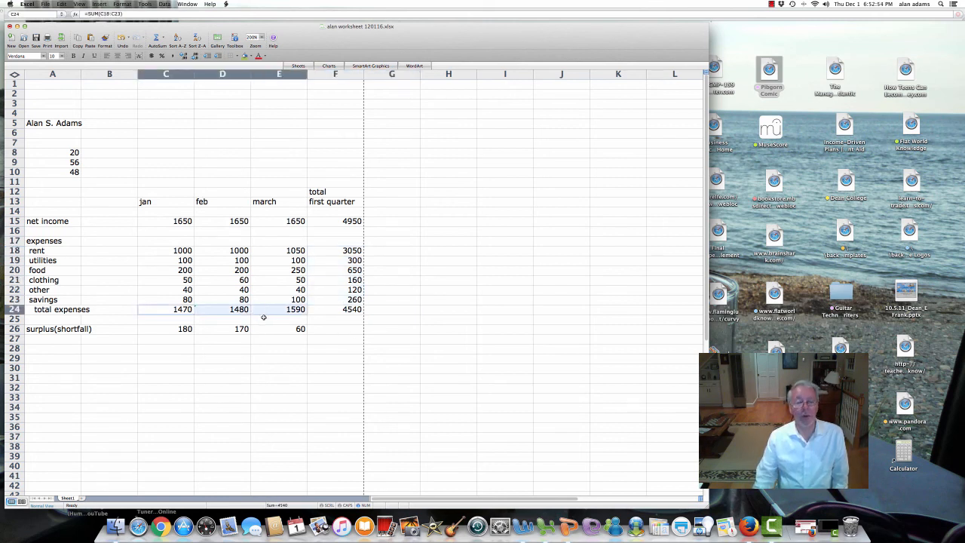
click(386, 311)
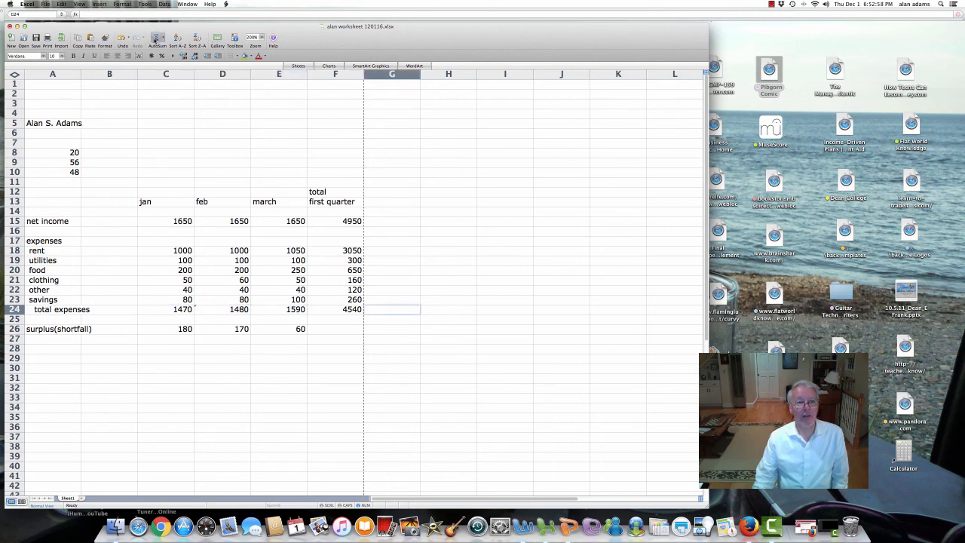
Step: Check with =SUM(C24:E24) in G24 that expenses total 4540, then delete it
click(156, 40)
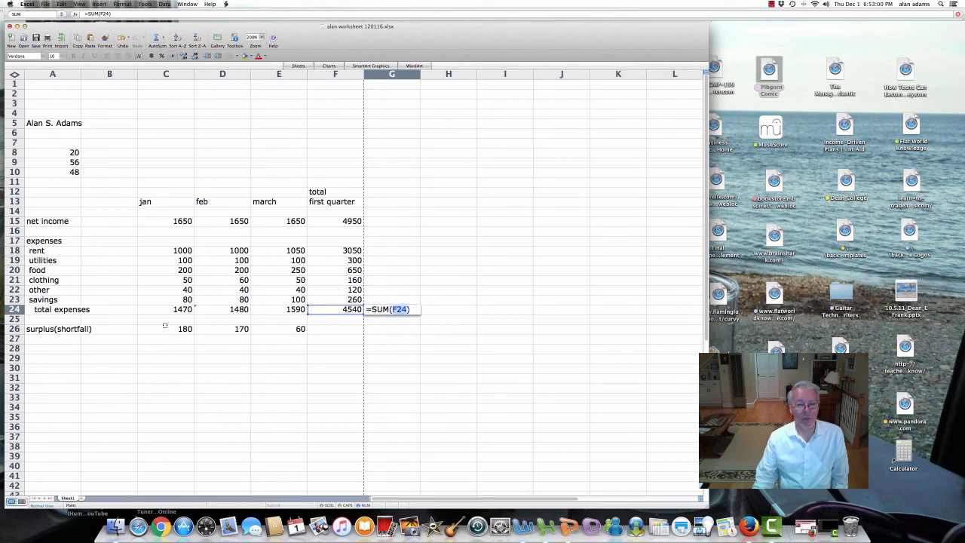
click(178, 310)
drag(238, 309, 262, 311)
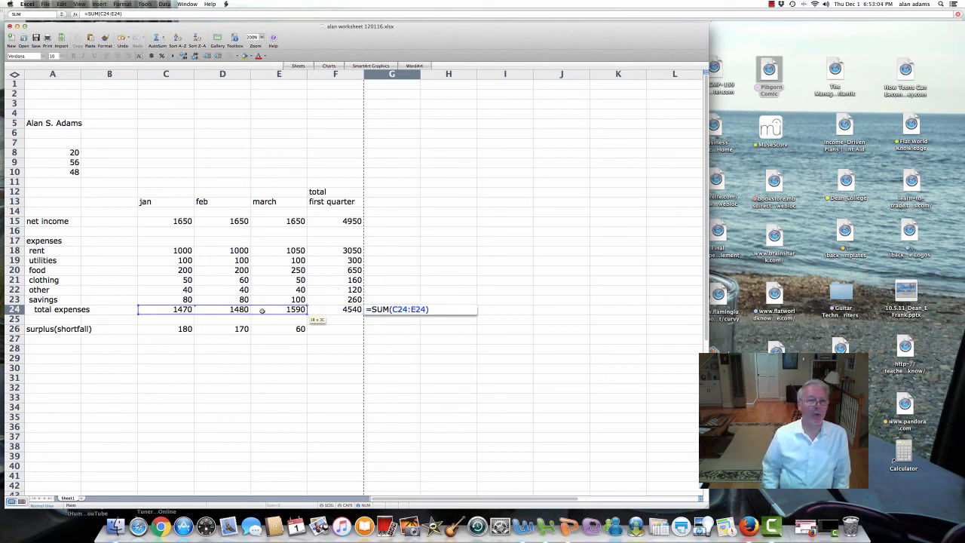
key(Return)
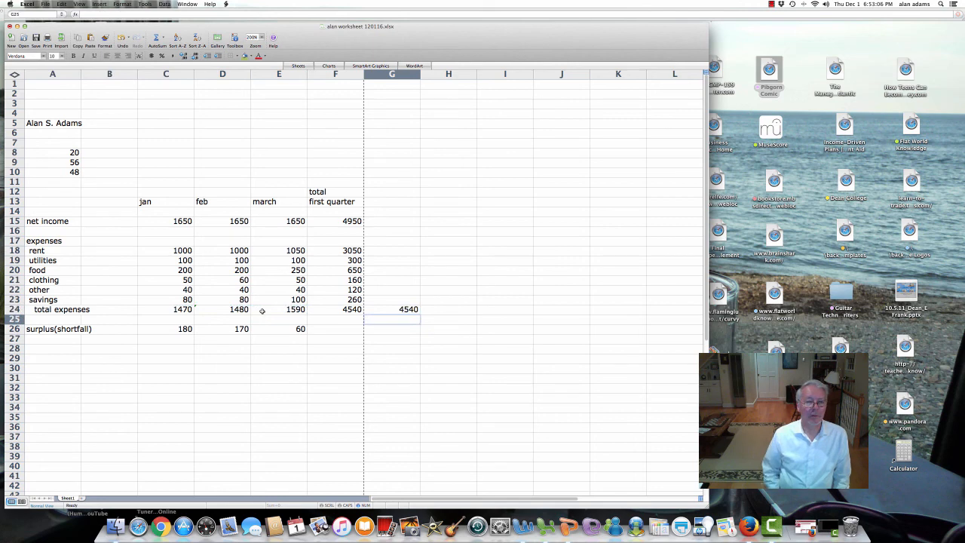
key(Up)
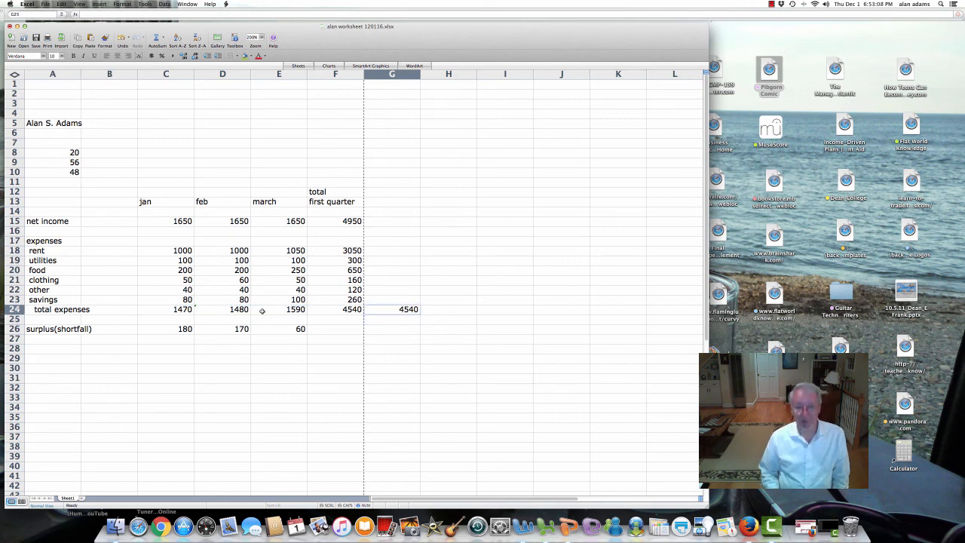
key(Delete)
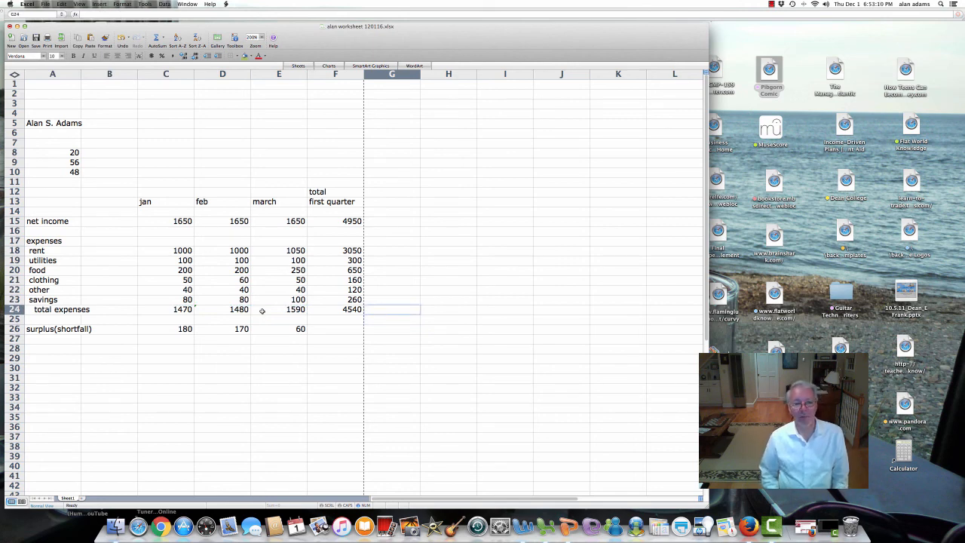
key(Down)
key(Down)
key(Left)
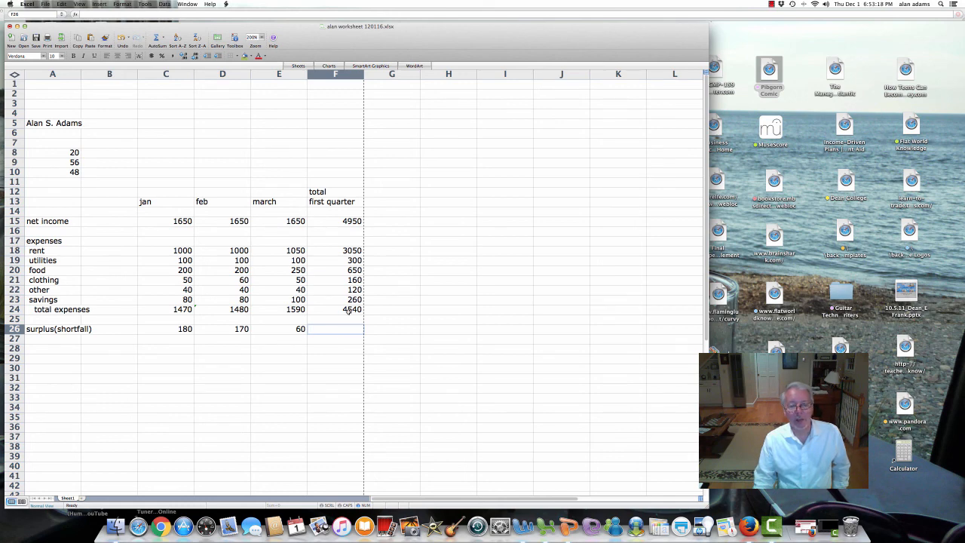
Step: Enter =F15-F24 in F26 so the first-quarter surplus shows 410
click(343, 221)
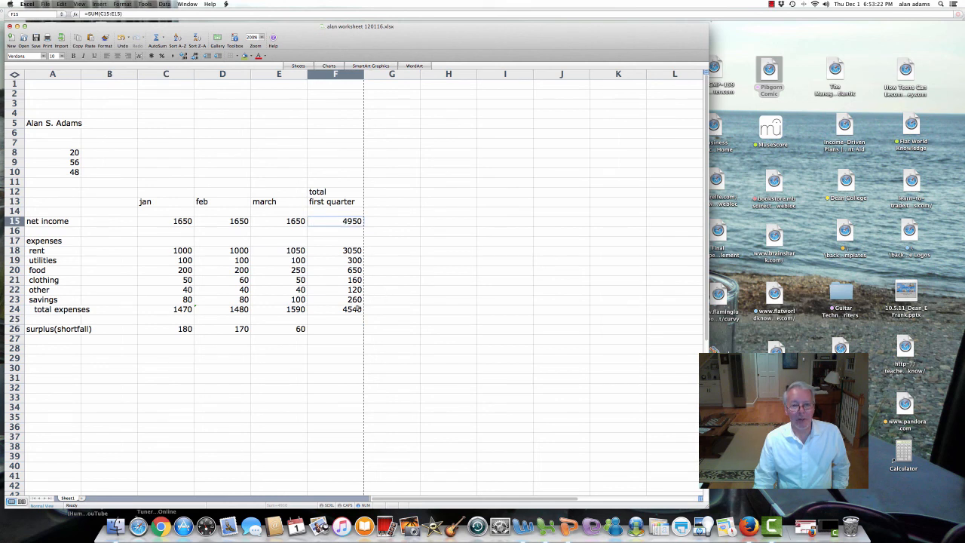
click(355, 310)
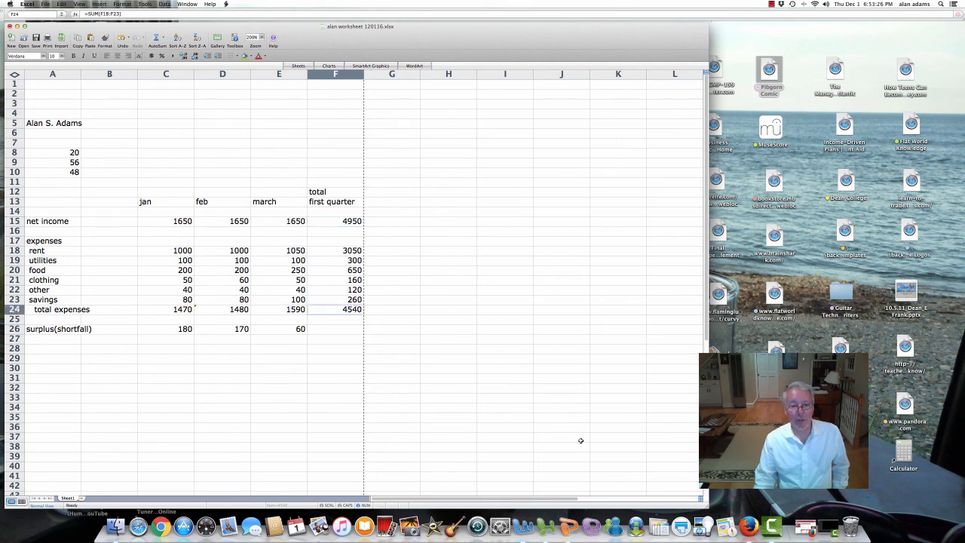
click(342, 328)
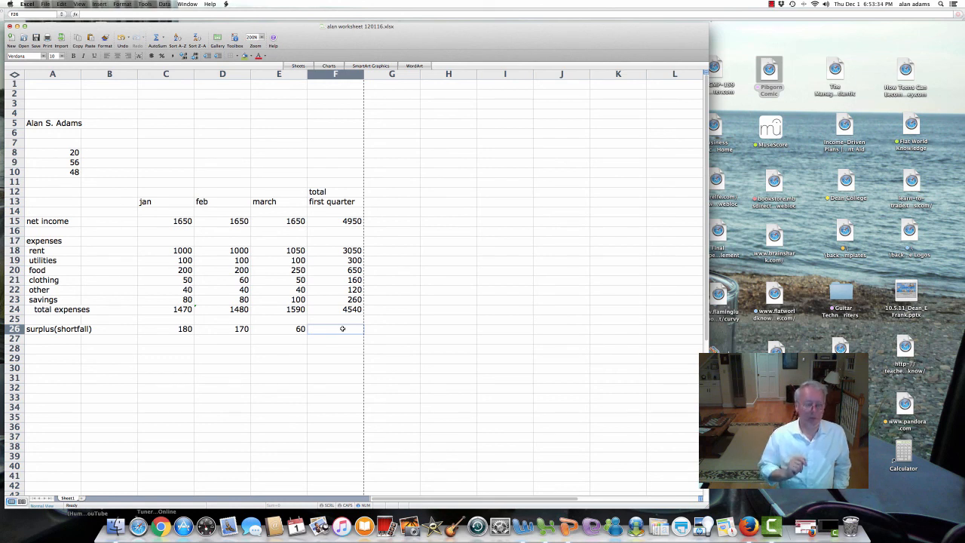
text(=)
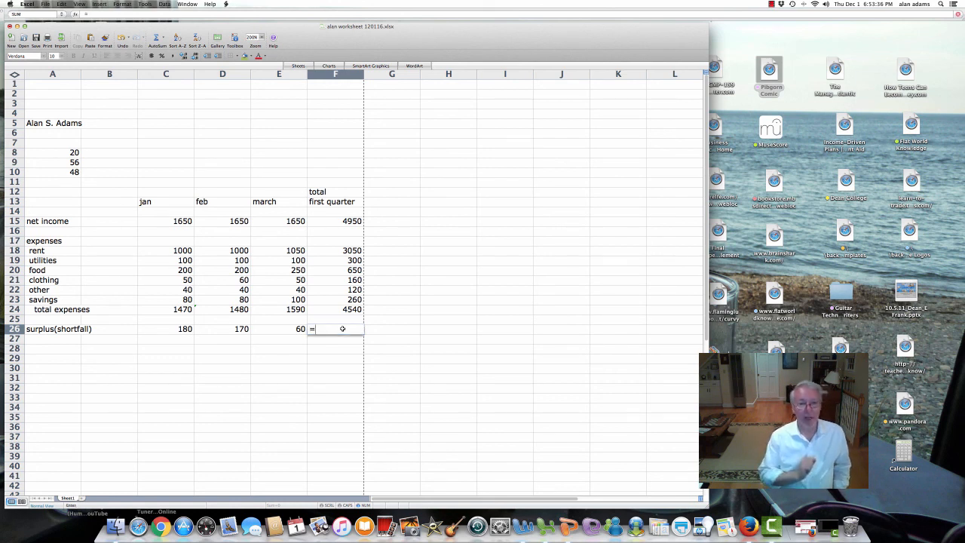
key(Up)
key(Up)
key(Up)
key(Up)
key(Up)
key(Up)
key(Up)
key(Up)
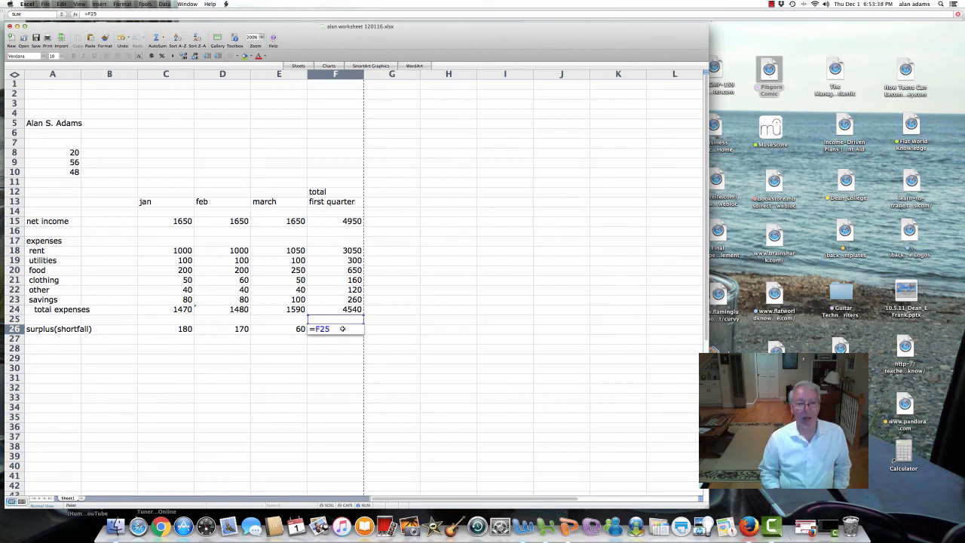
key(Up)
key(Up)
key(Up)
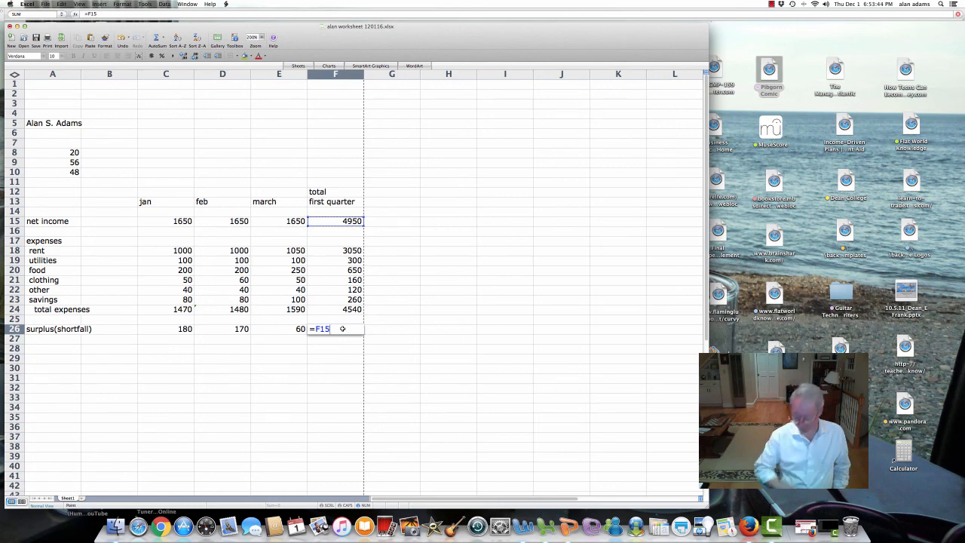
text(-)
key(Up)
key(Up)
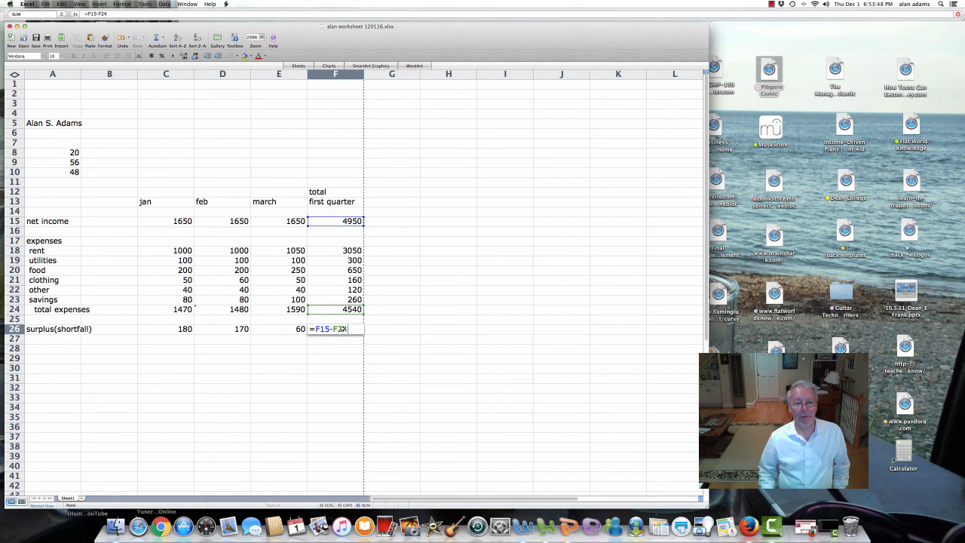
key(Return)
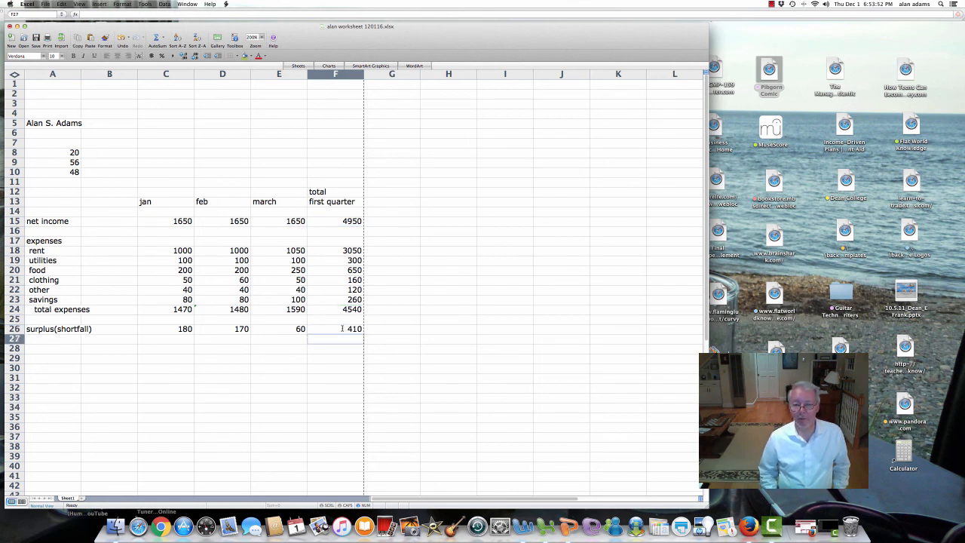
key(Right)
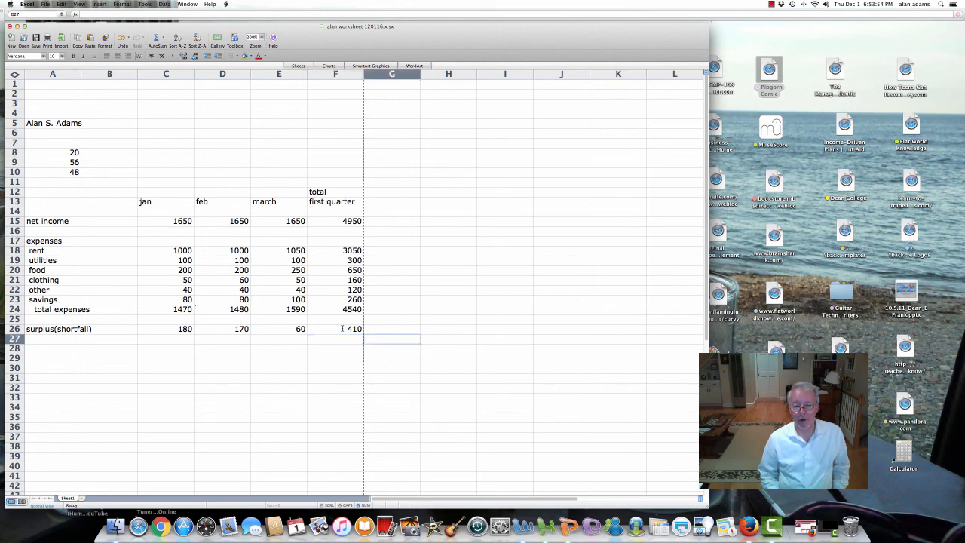
key(Down)
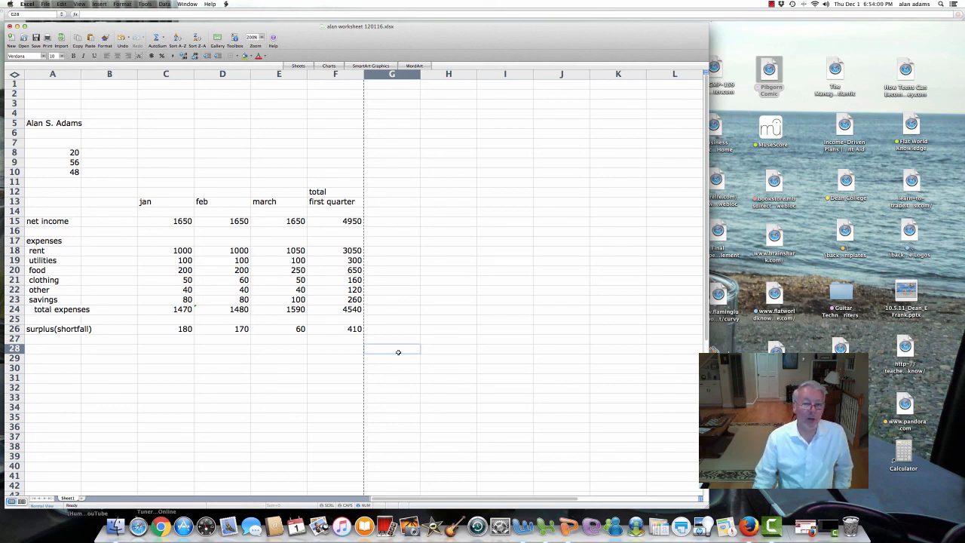
Step: Confirm in H29 that the monthly surpluses C26:E26 sum to 410, then clear it
click(444, 361)
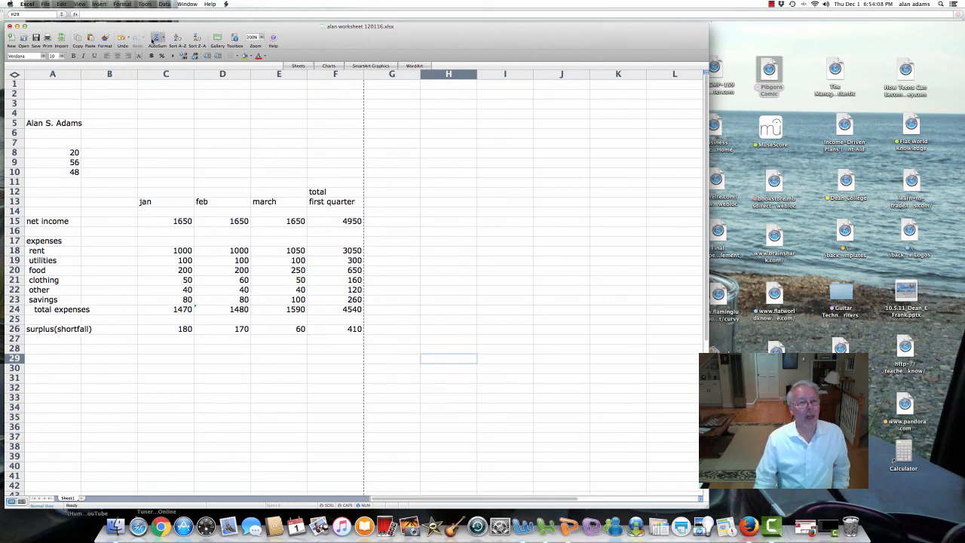
click(155, 38)
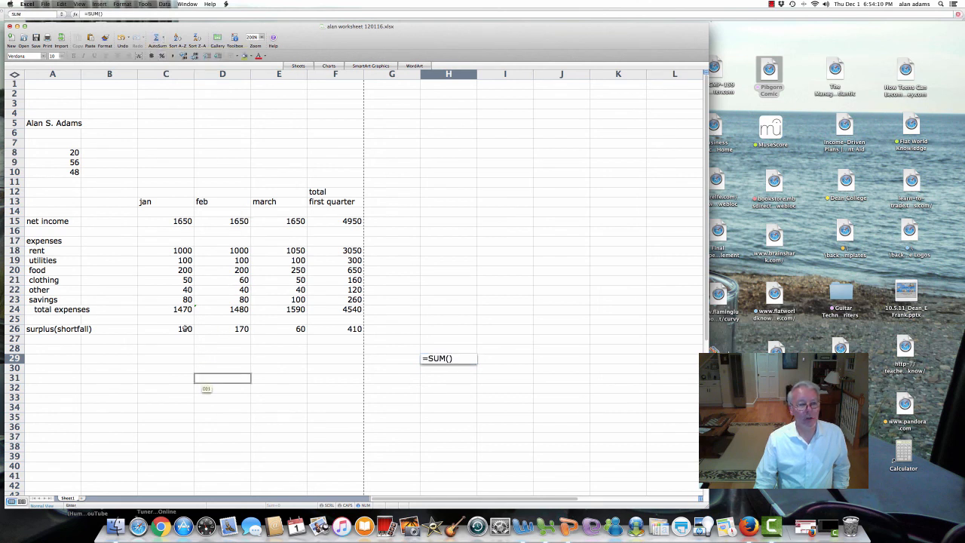
drag(184, 328, 267, 330)
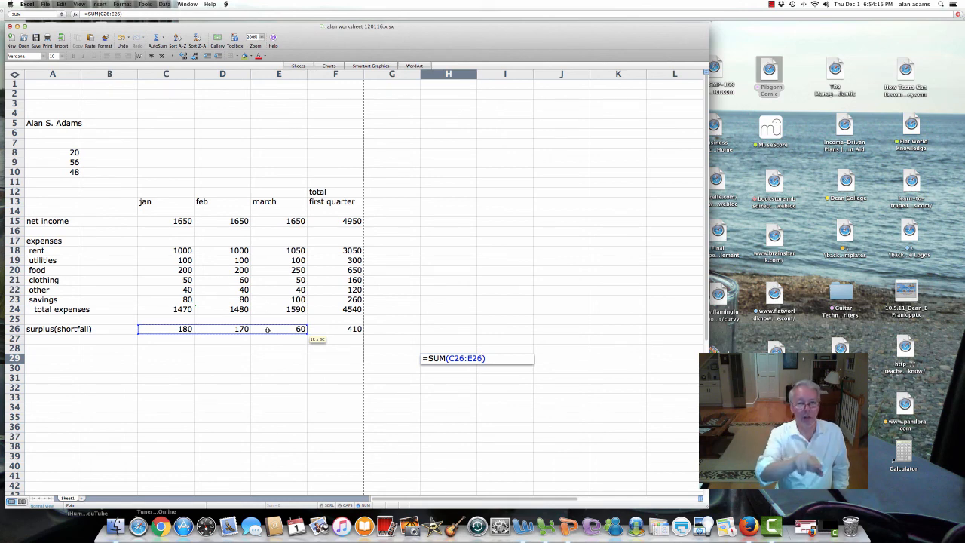
key(Return)
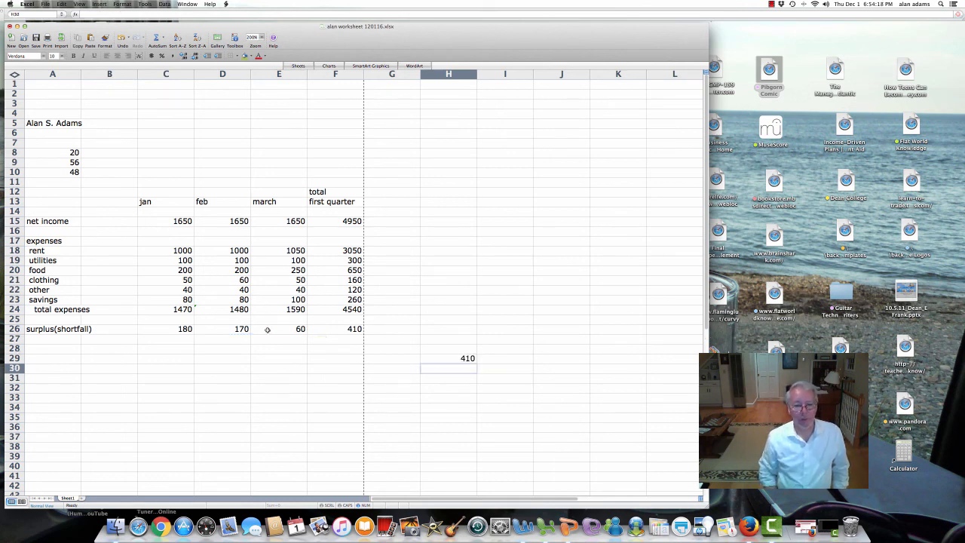
key(Up)
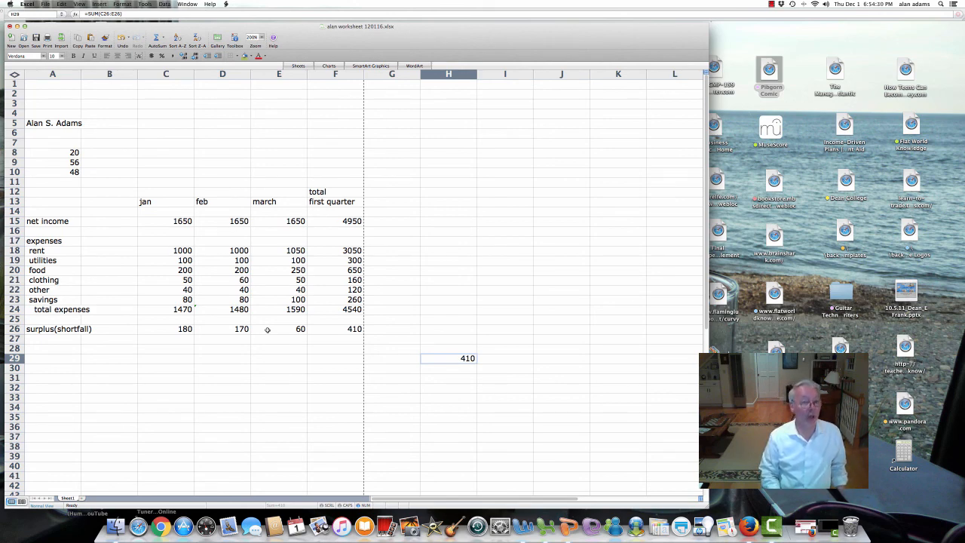
key(Delete)
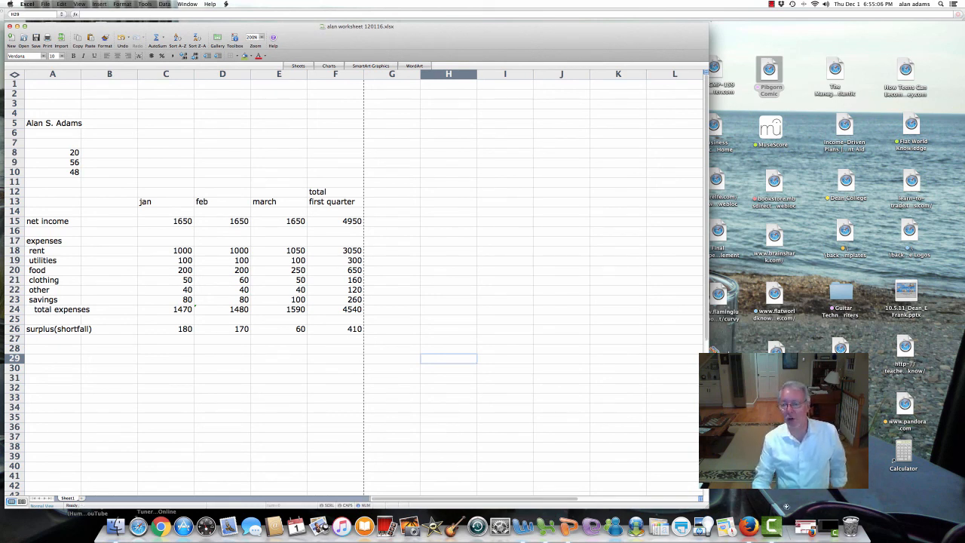
Step: Switch to the Camtasia window from the Dock
click(827, 527)
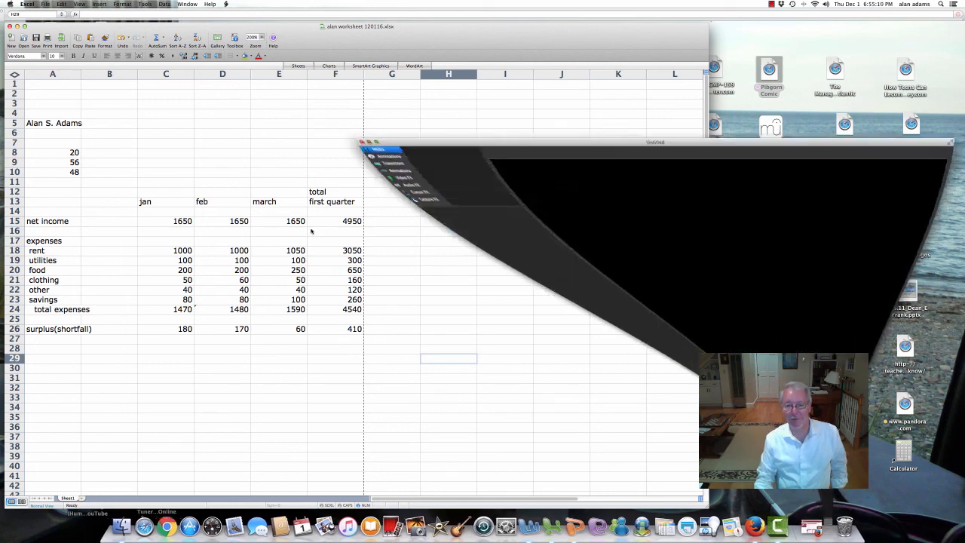